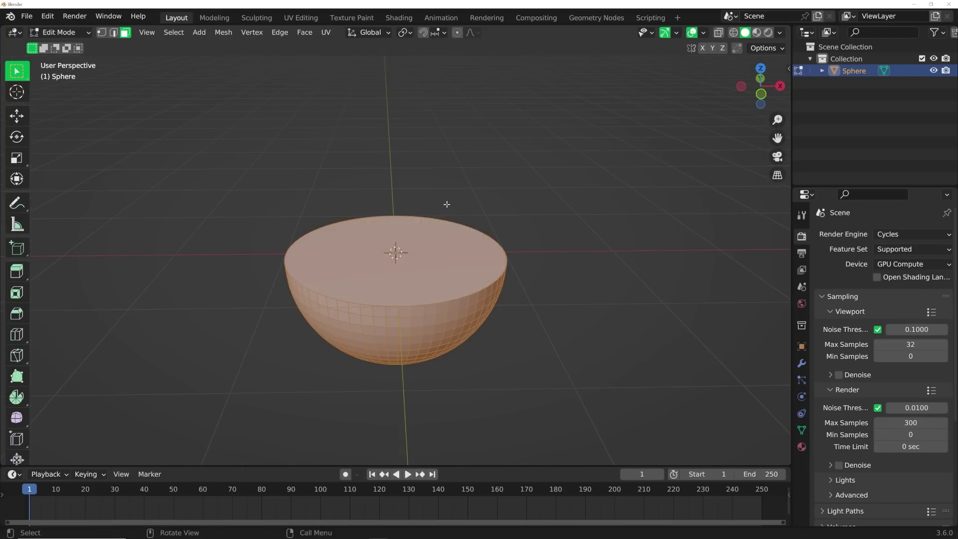
Look over the finished board, then toggle the RGB Curves node off and back on to compare.
key(Tab)
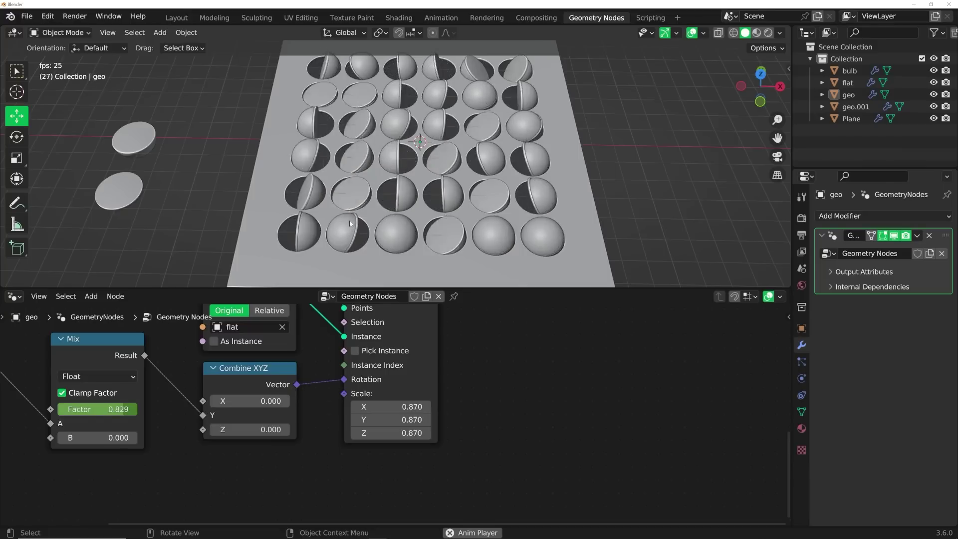
scroll(359, 222, up, 5)
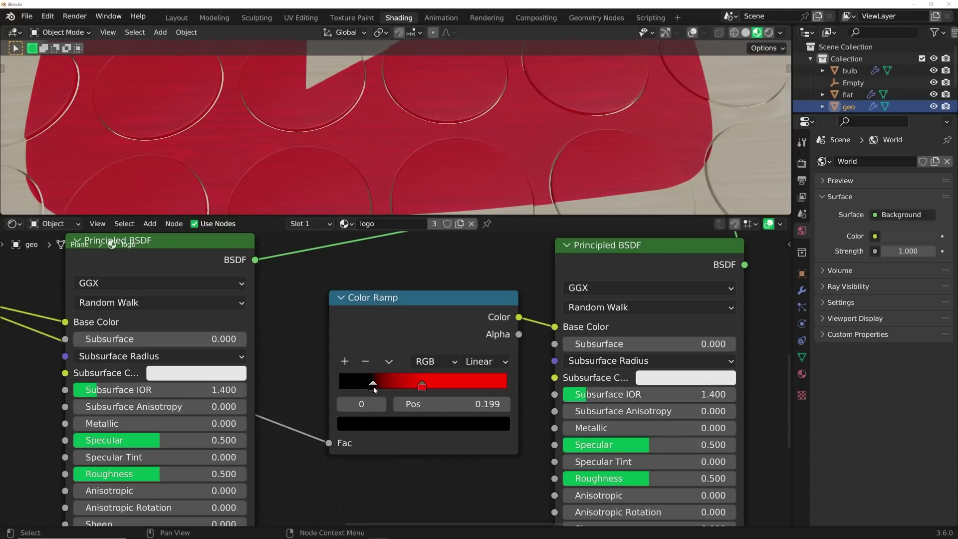
scroll(498, 199, down, 3)
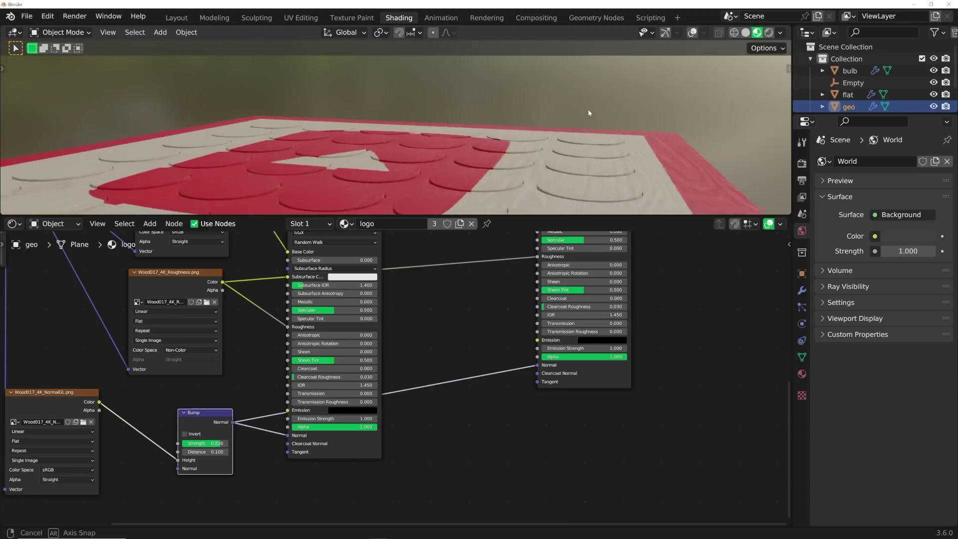
middle_drag(587, 109, 373, 107)
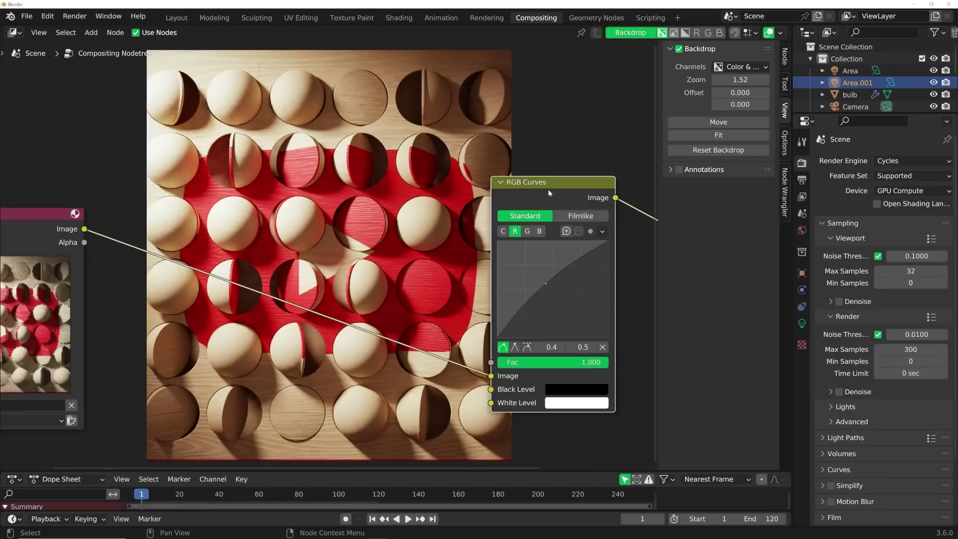
key(m)
key(m)
key(m)
key(m)
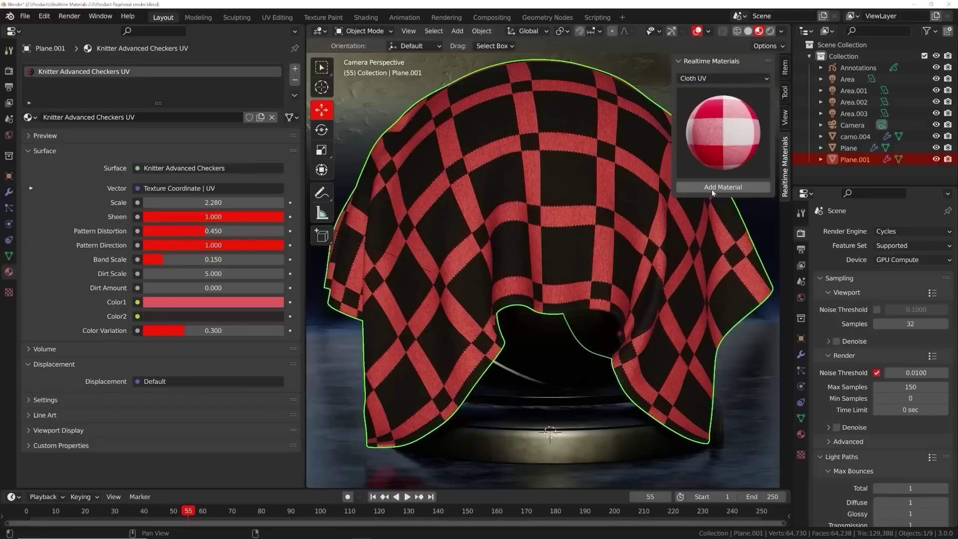
Apply Picnic Cloth to the drape with an orange first colour and Missing Pattern 0.407.
click(722, 187)
click(217, 302)
click(180, 219)
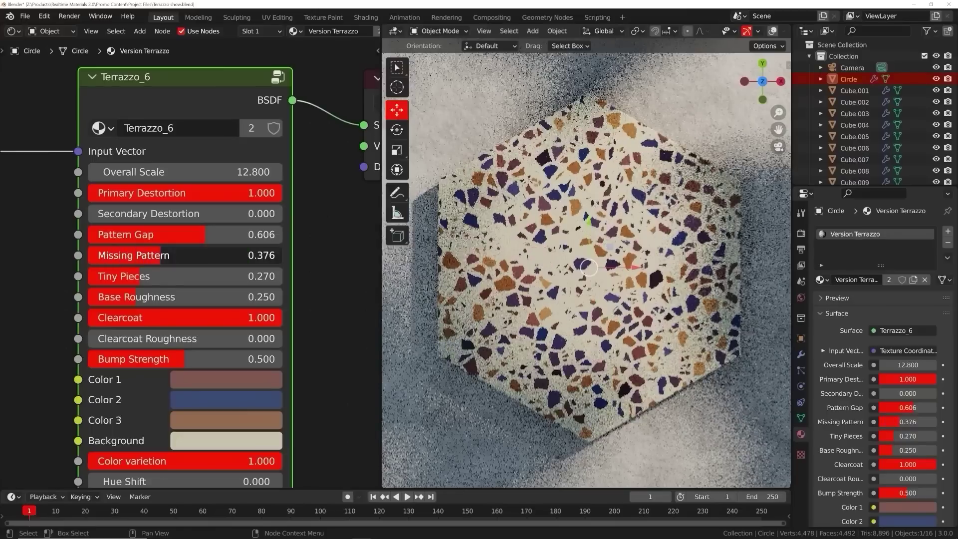
drag(161, 254, 168, 257)
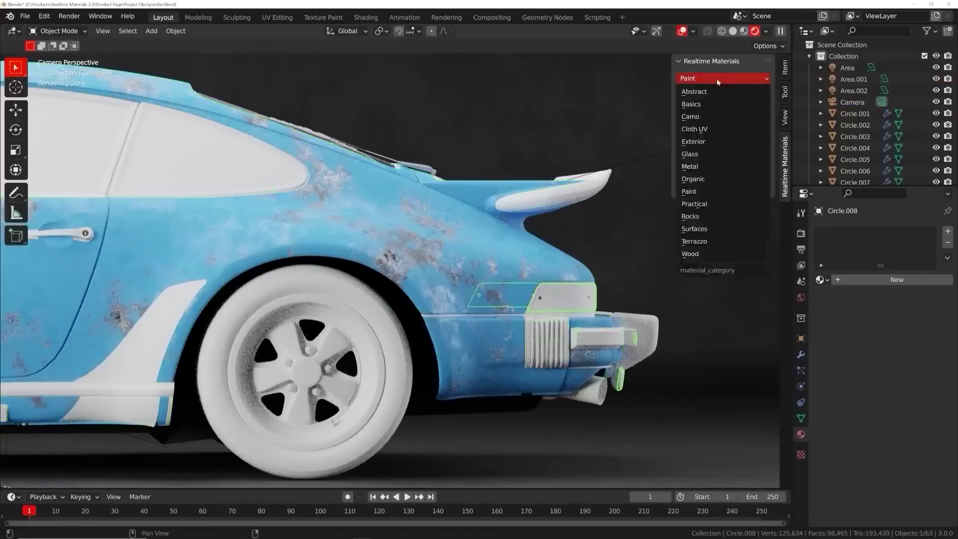
Switch the material library category to Surfaces and others to find finishes for the wheel.
click(722, 78)
click(708, 223)
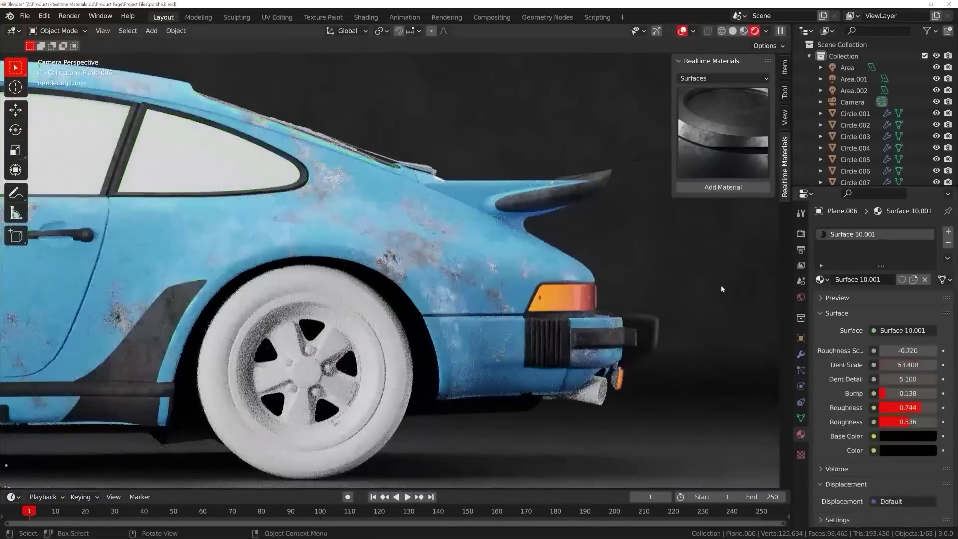
click(723, 78)
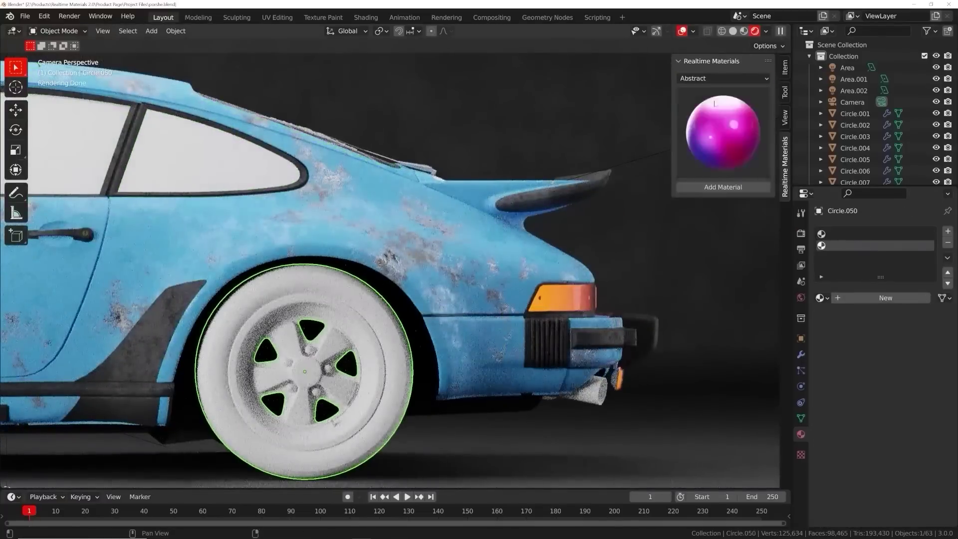
click(720, 78)
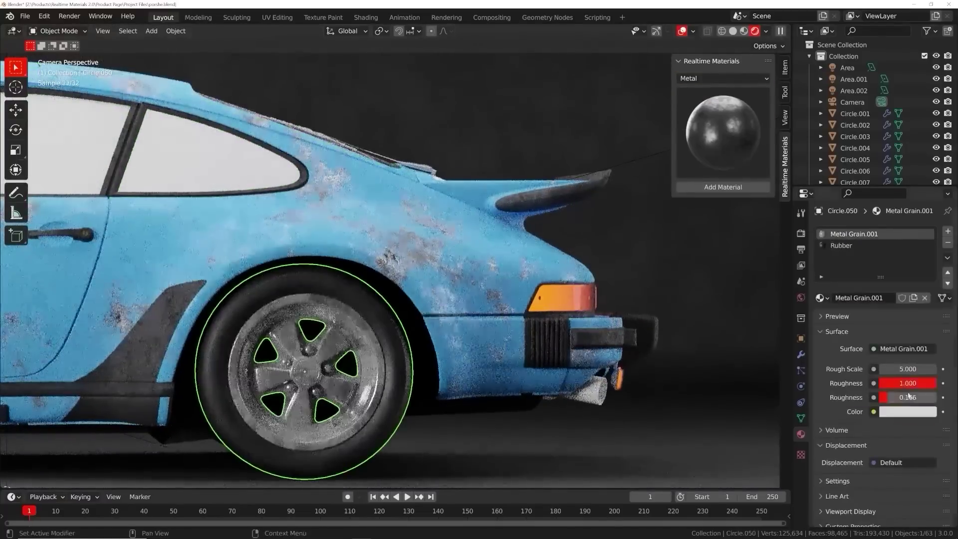
click(722, 79)
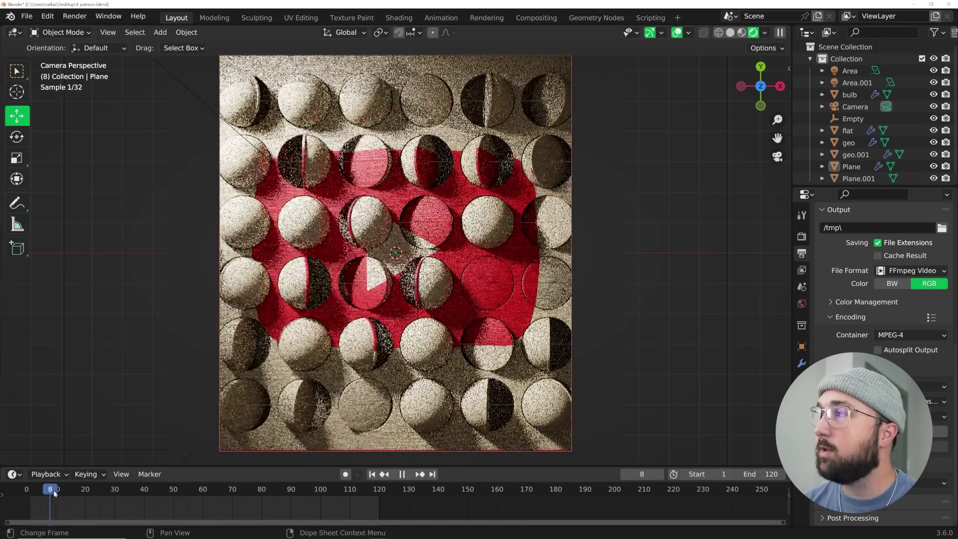
drag(126, 492, 307, 503)
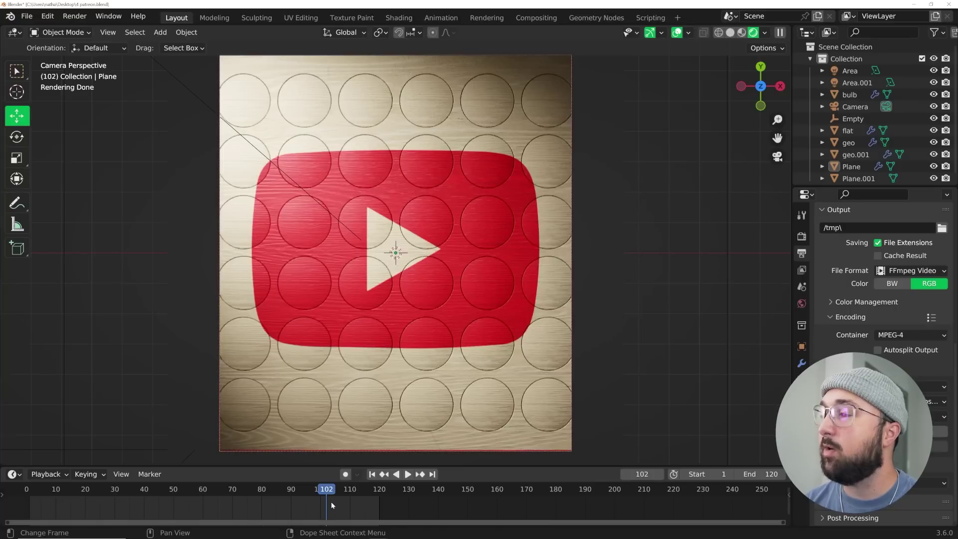
drag(312, 494, 247, 495)
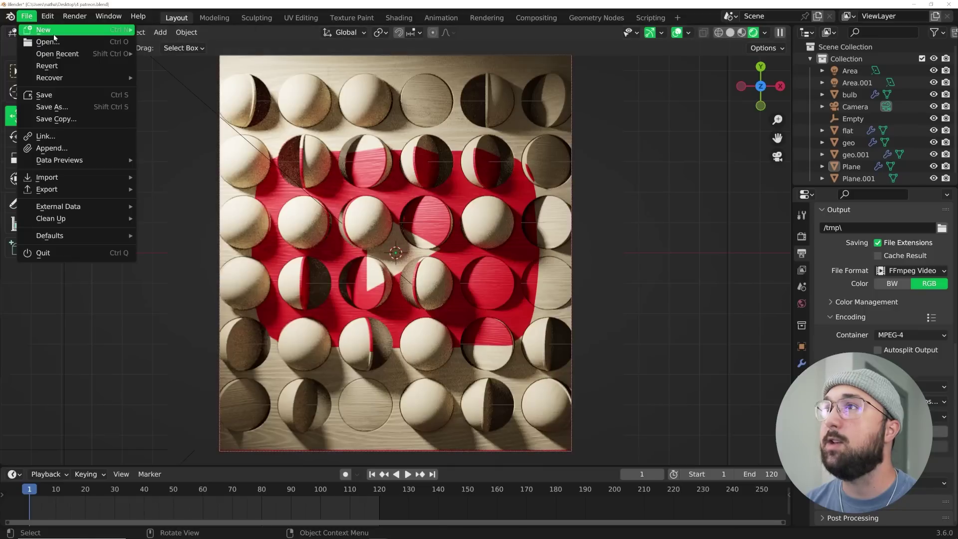
Start a new General scene and add a UV sphere.
mouse_move(55, 31)
click(168, 30)
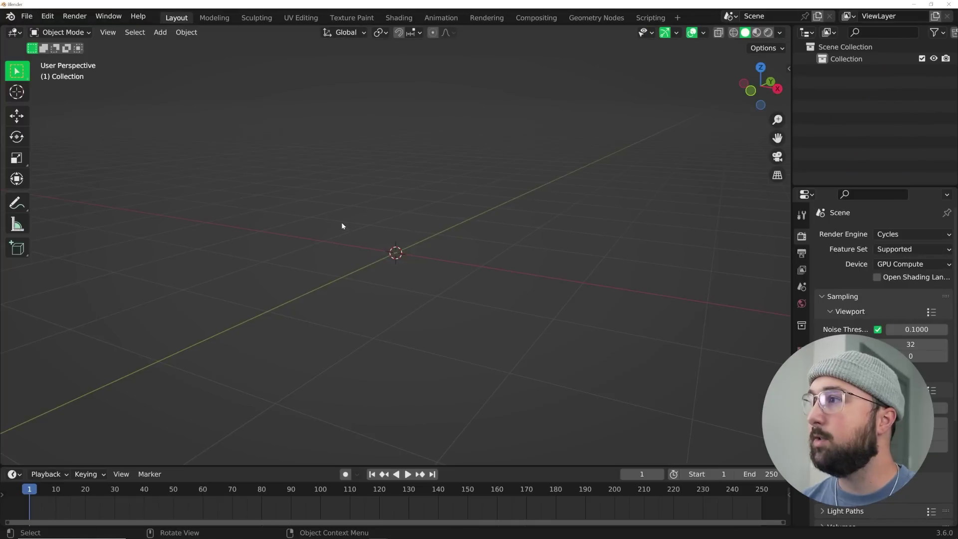
key(shift+a)
mouse_move(353, 248)
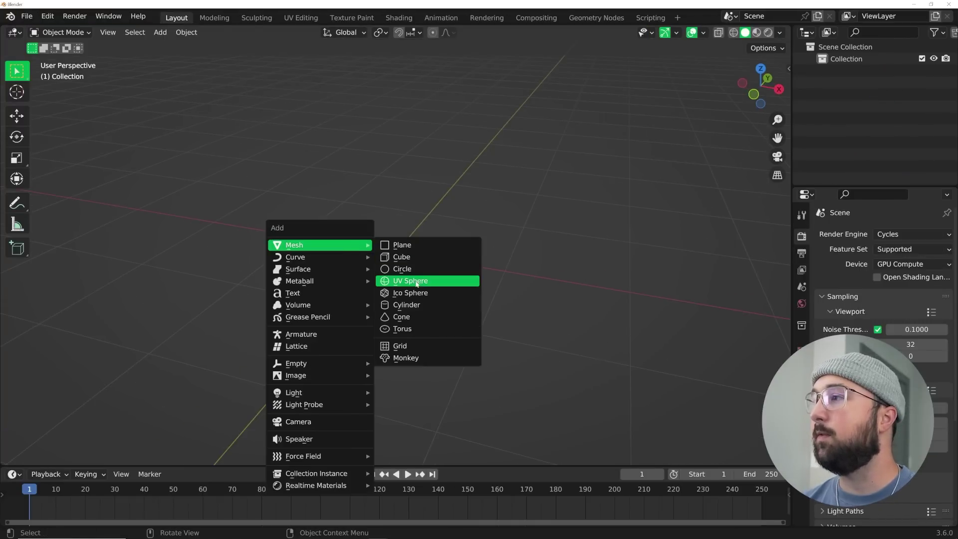
click(417, 282)
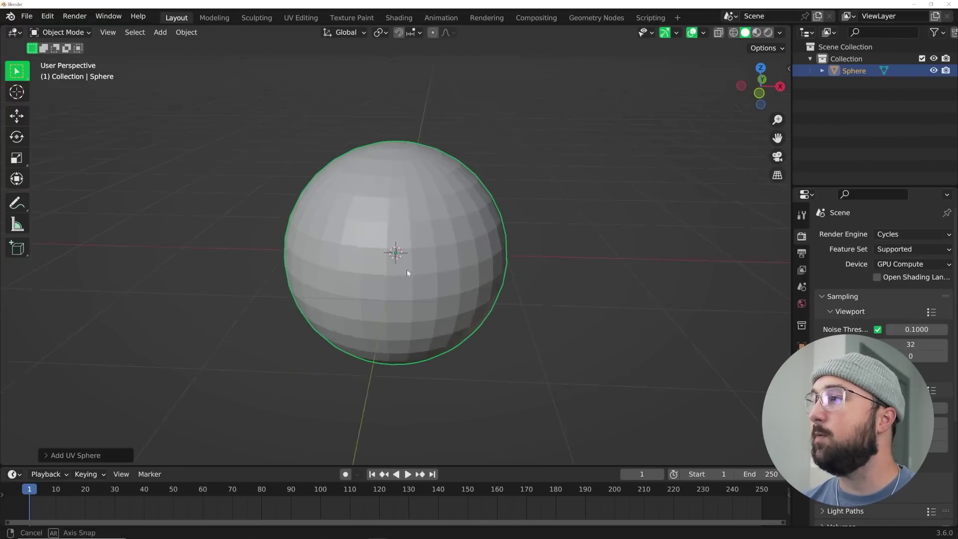
In X-ray front view, select the sphere's upper-half faces and delete them.
click(718, 33)
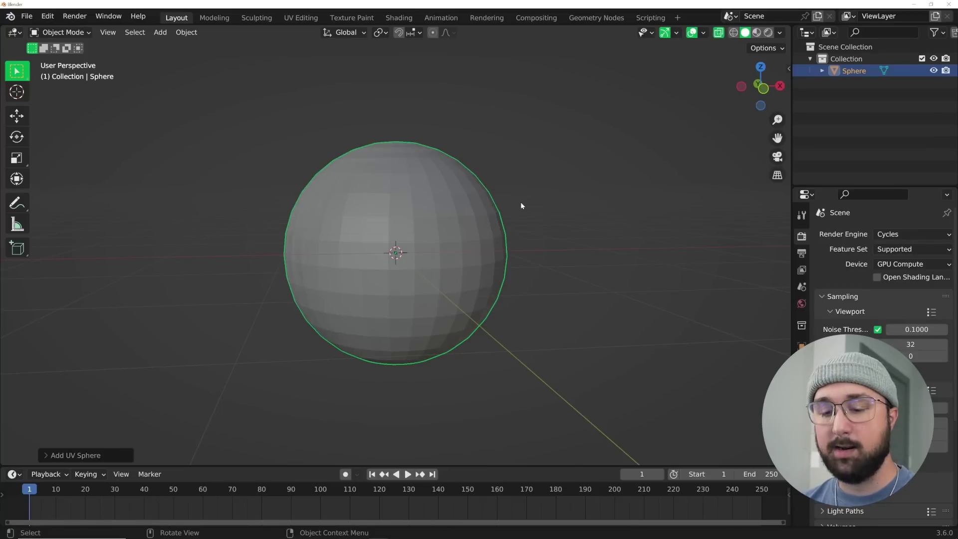
key(grave)
click(490, 213)
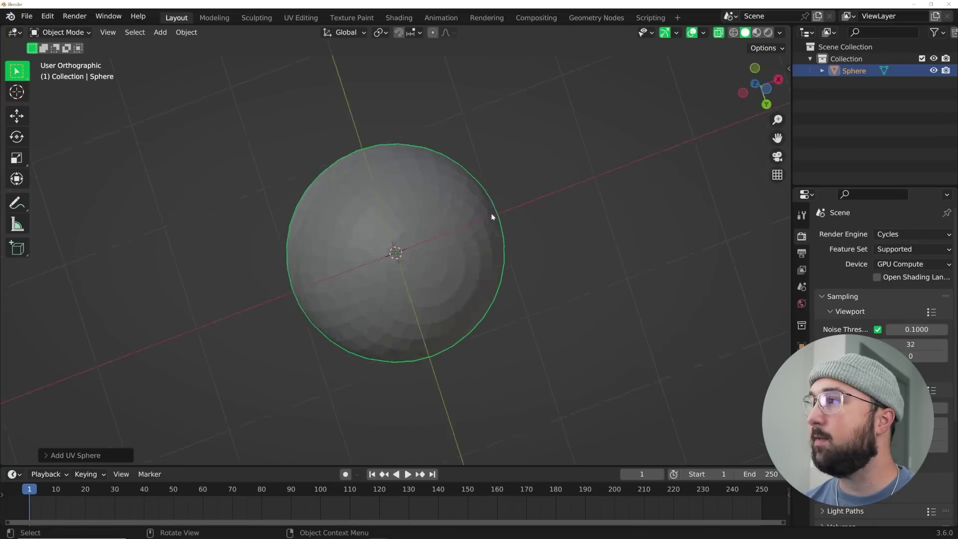
key(Tab)
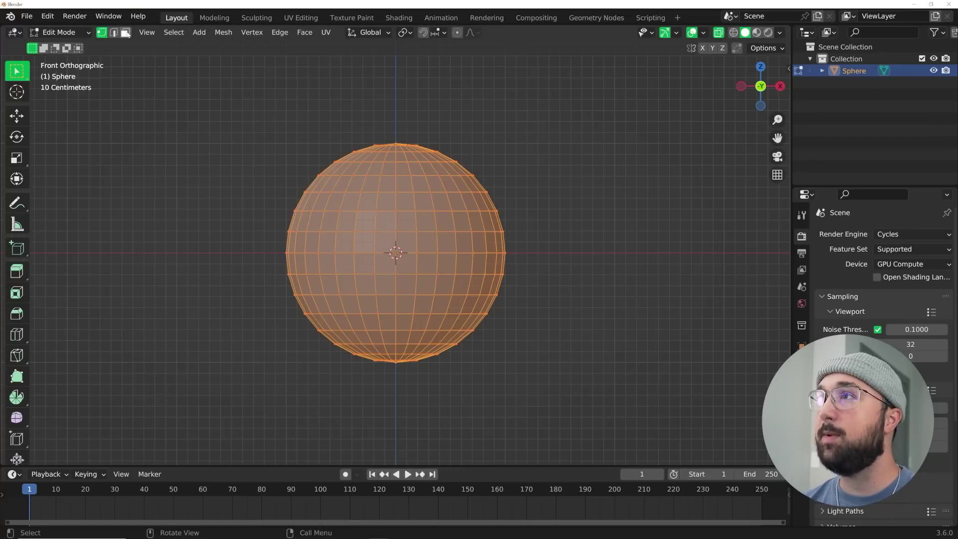
click(125, 33)
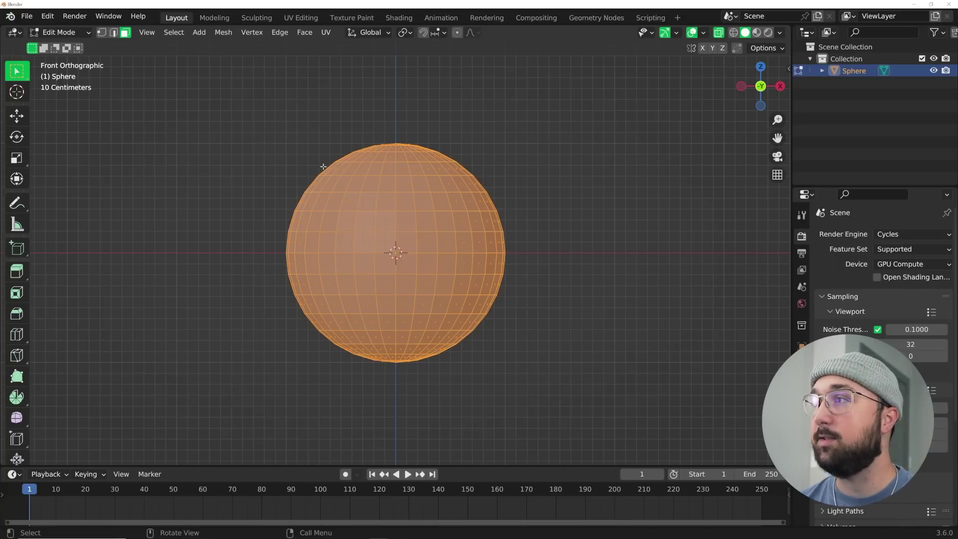
drag(678, 103, 96, 250)
key(x)
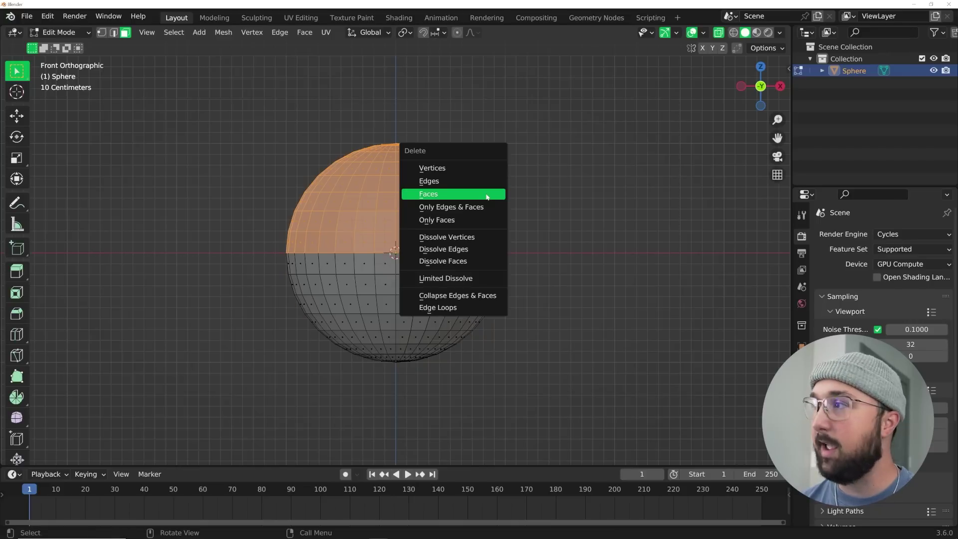
click(487, 197)
Subdivide the whole bowl, fill its open top with a face, and return to object mode.
middle_drag(487, 197, 508, 224)
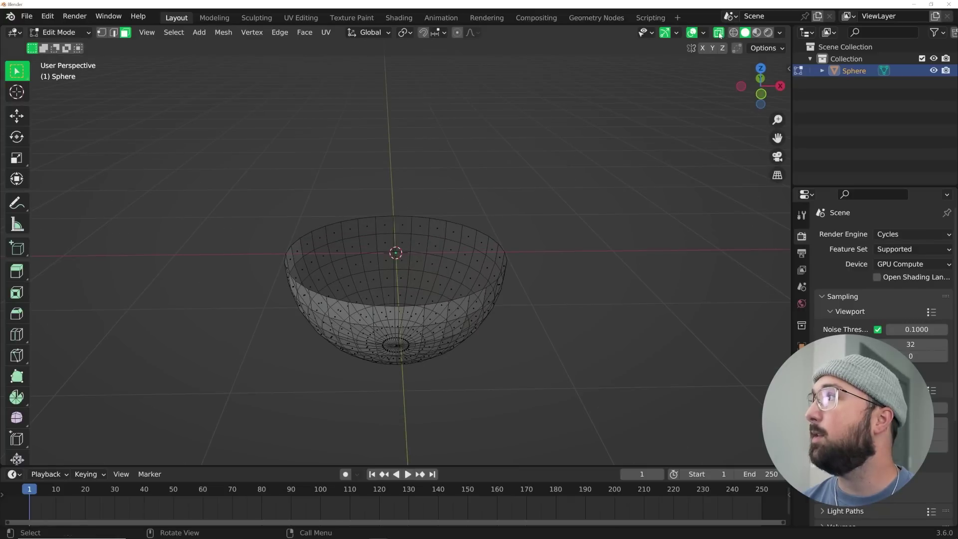
click(719, 33)
key(a)
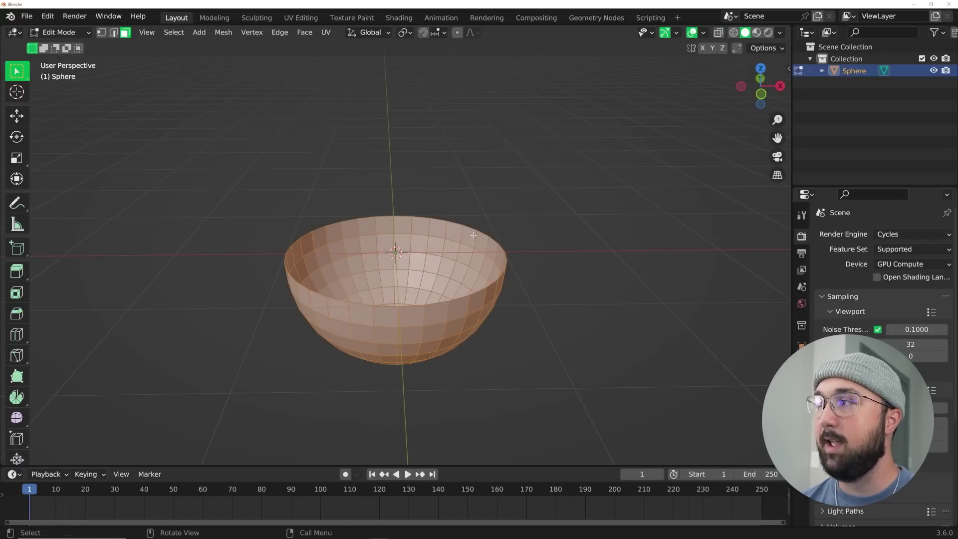
right_click(474, 235)
click(473, 235)
click(81, 454)
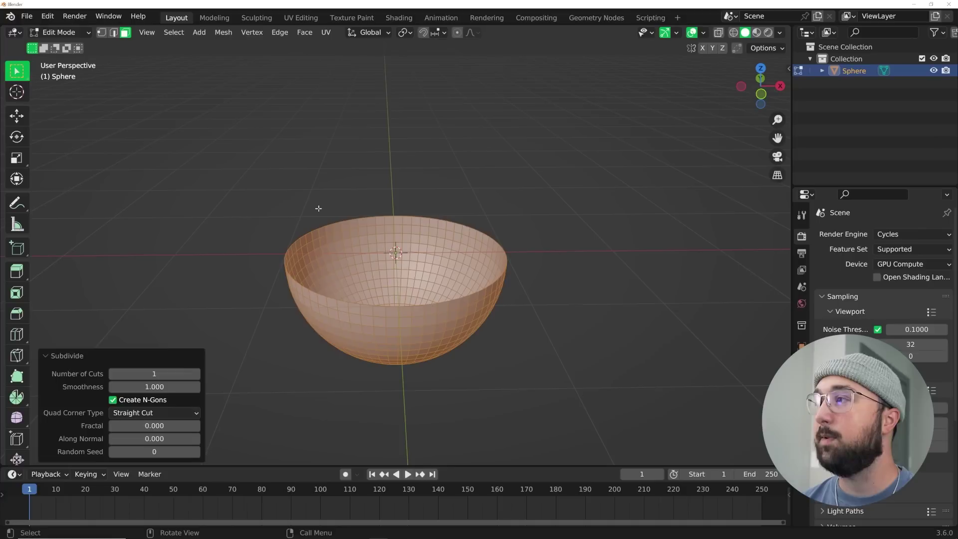
key(f)
key(Tab)
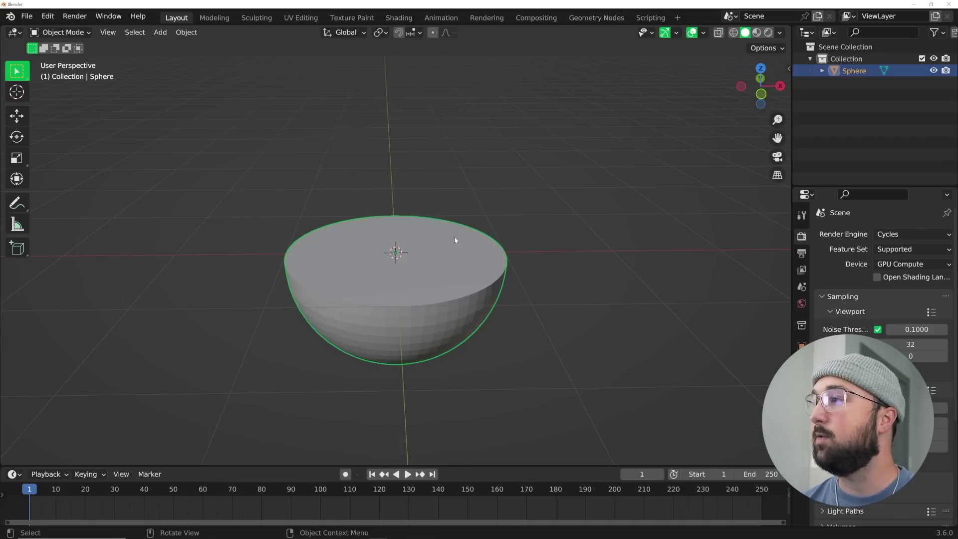
Shade the hemisphere smooth.
right_click(454, 240)
click(452, 237)
scroll(377, 317, down, 2)
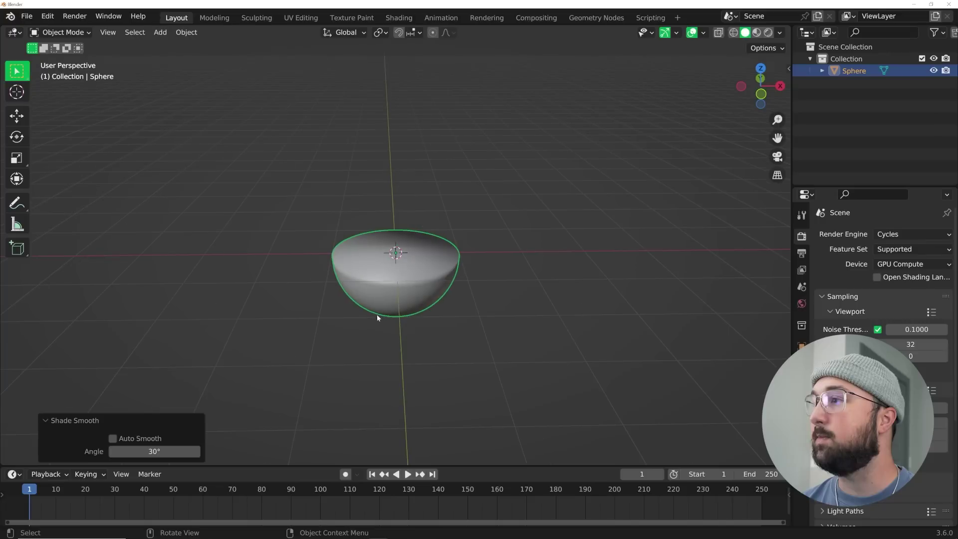
click(17, 115)
Move the hemisphere left along X and add a 1 m-radius cylinder flattened into a thin disc.
drag(441, 253, 107, 256)
key(shift+a)
mouse_move(433, 167)
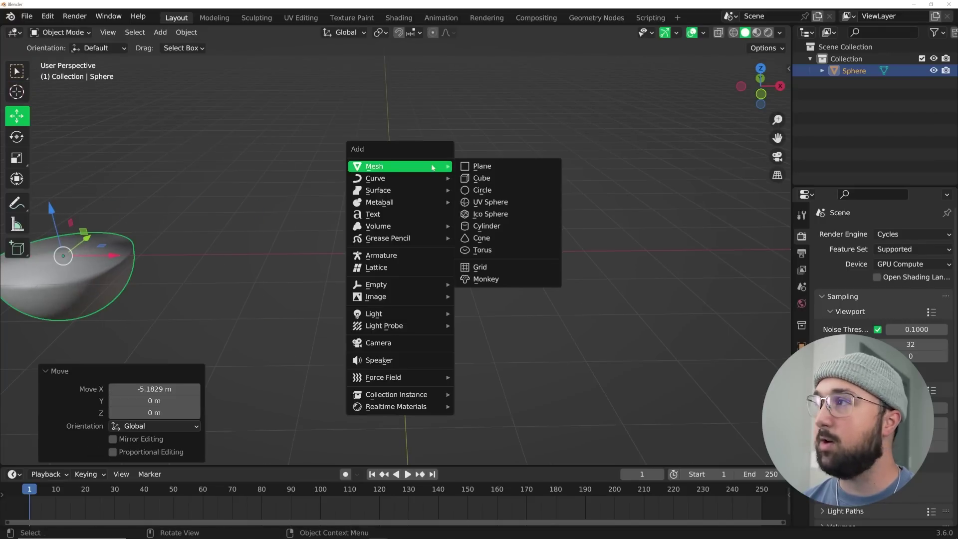
click(491, 227)
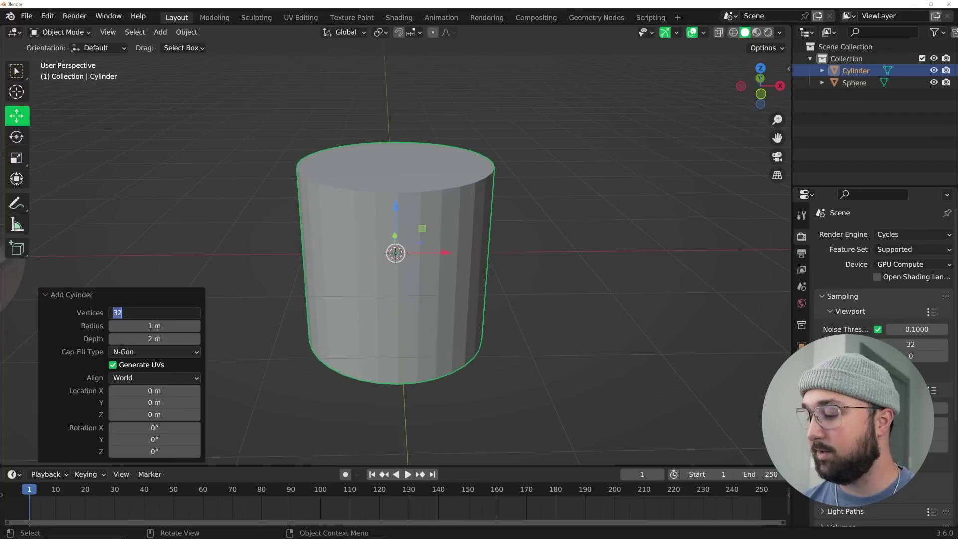
drag(158, 326, 585, 327)
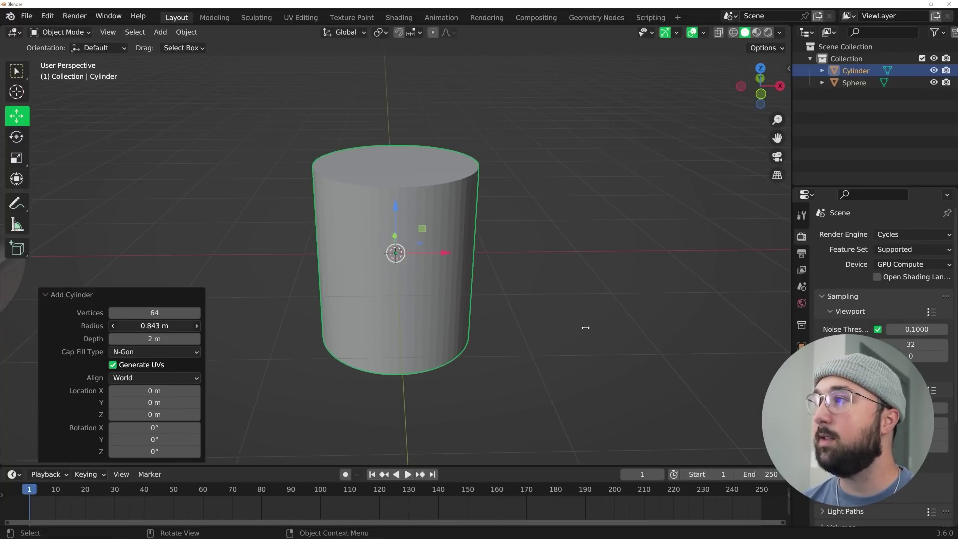
key(Return)
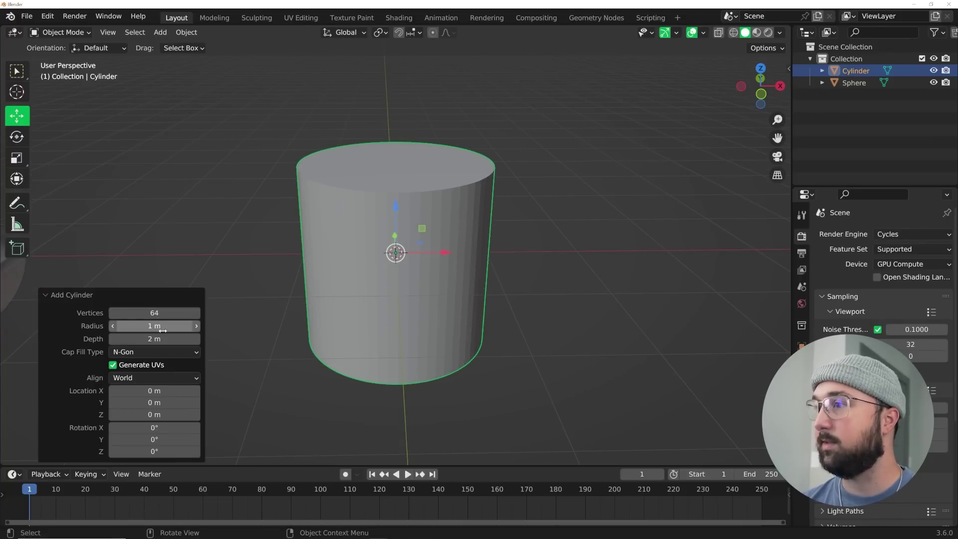
drag(166, 339, 419, 310)
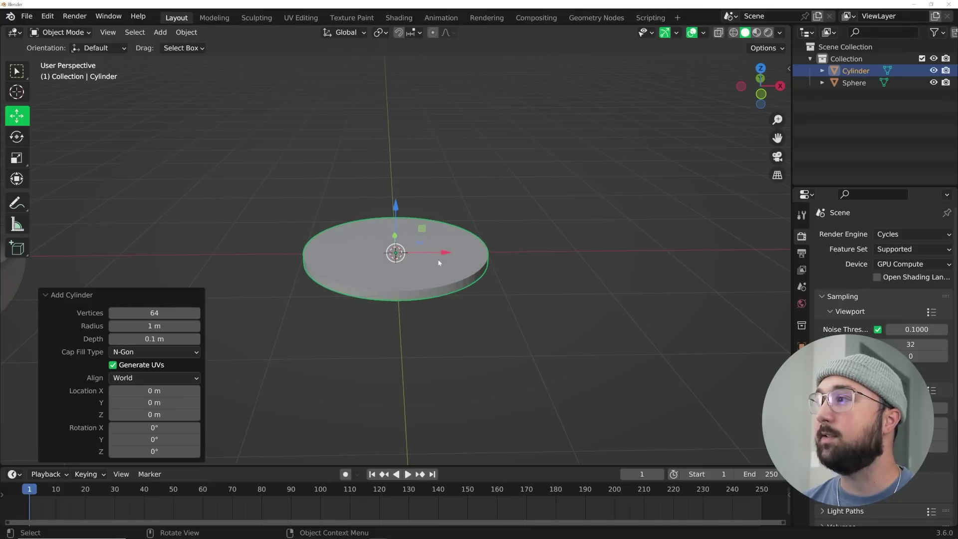
Position the disc under the sphere, then move both far left along X.
scroll(439, 262, down, 4)
middle_drag(440, 254, 425, 218)
drag(425, 218, 215, 200)
middle_drag(215, 200, 323, 140)
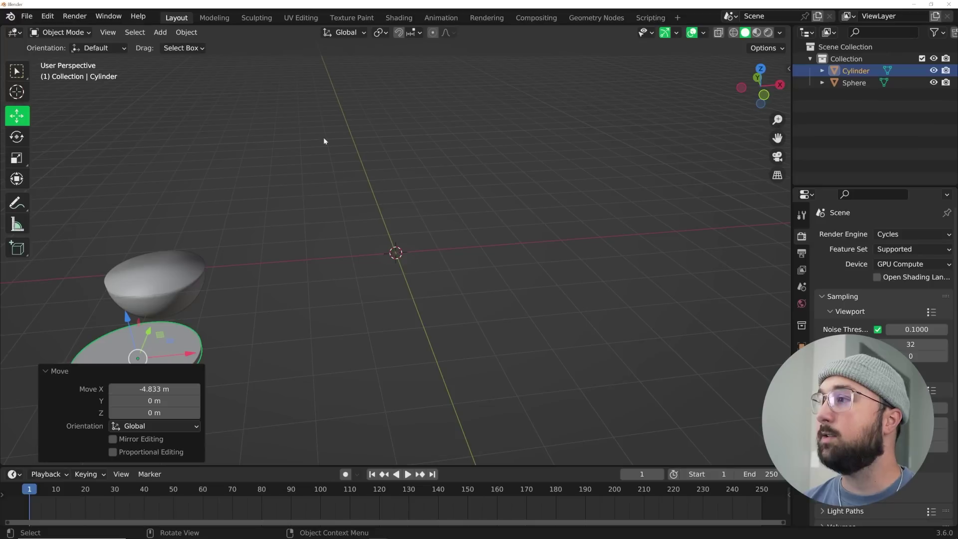
drag(287, 212, 137, 376)
scroll(289, 306, down, 5)
middle_drag(289, 306, 352, 280)
drag(352, 280, 409, 267)
key(shift+a)
Add a plane at the origin and switch to the Geometry Nodes workspace.
click(477, 256)
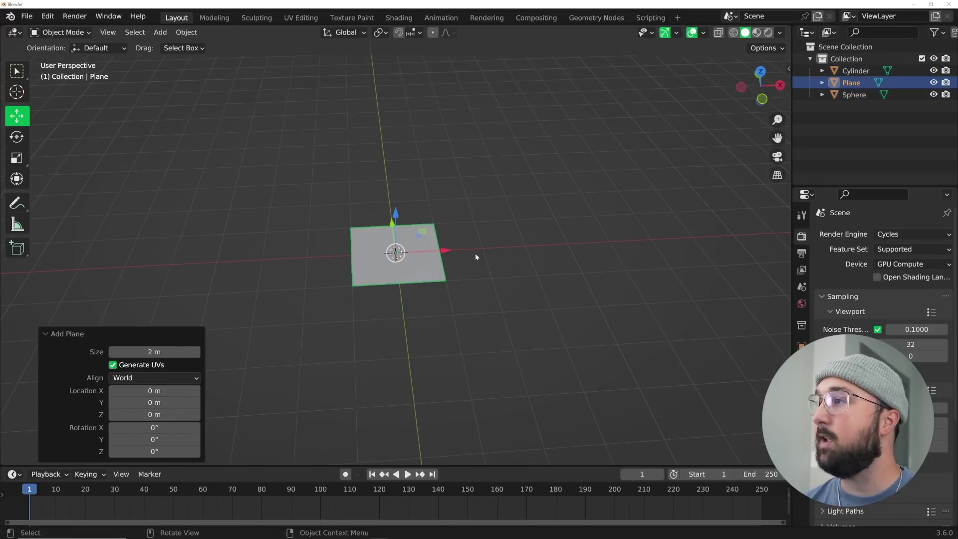
click(601, 17)
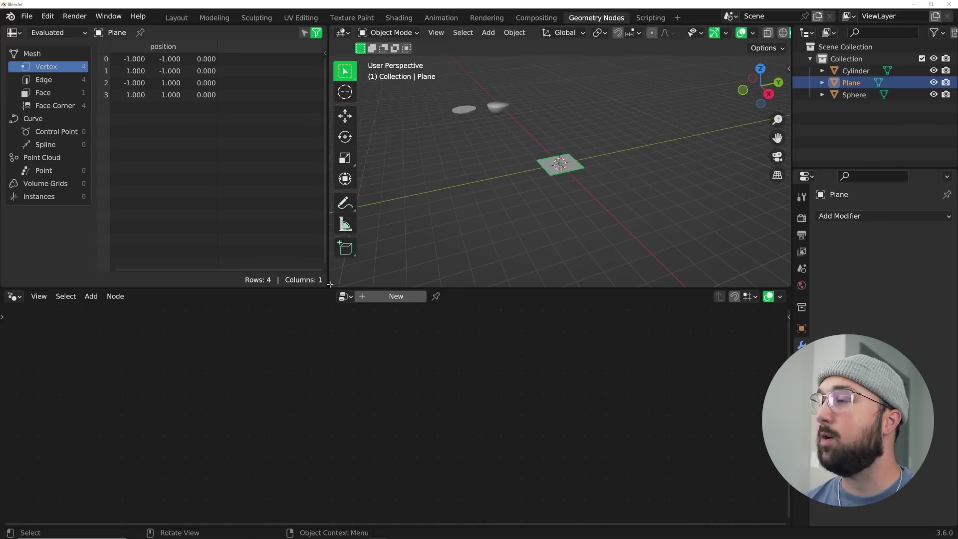
drag(329, 284, 279, 283)
scroll(372, 231, up, 5)
middle_drag(380, 228, 433, 226)
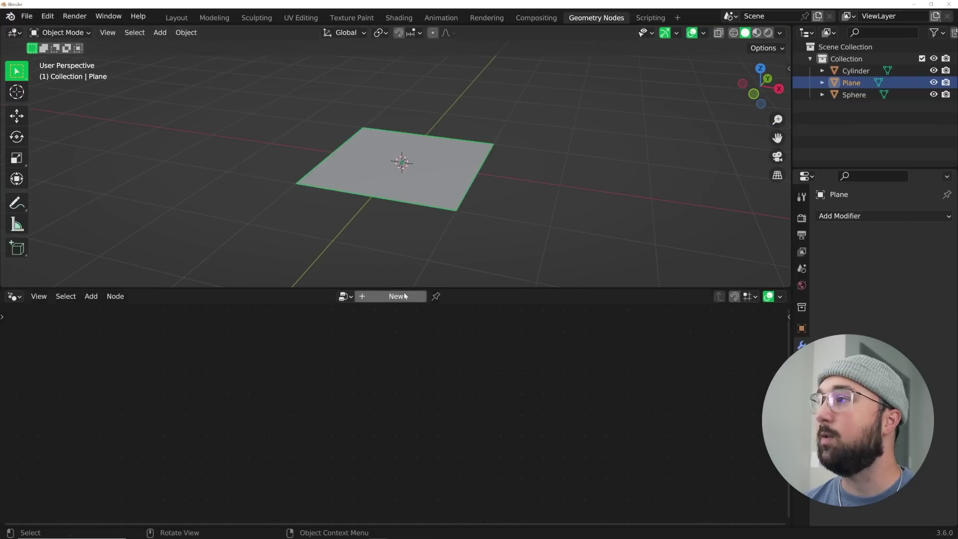
Create a node tree for the plane, replacing Group Input with a Grid node linked to Group Output.
click(405, 296)
key(x)
key(shift+a)
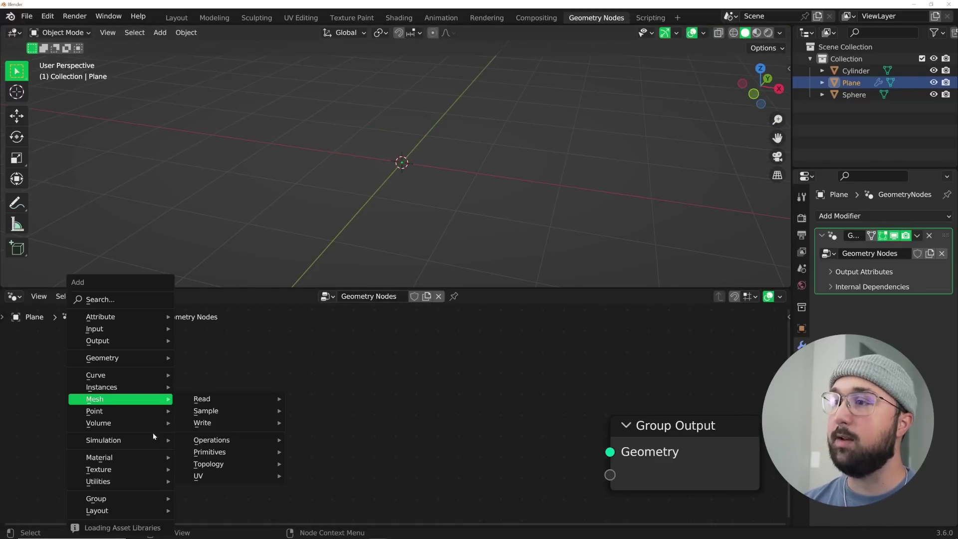
click(116, 302)
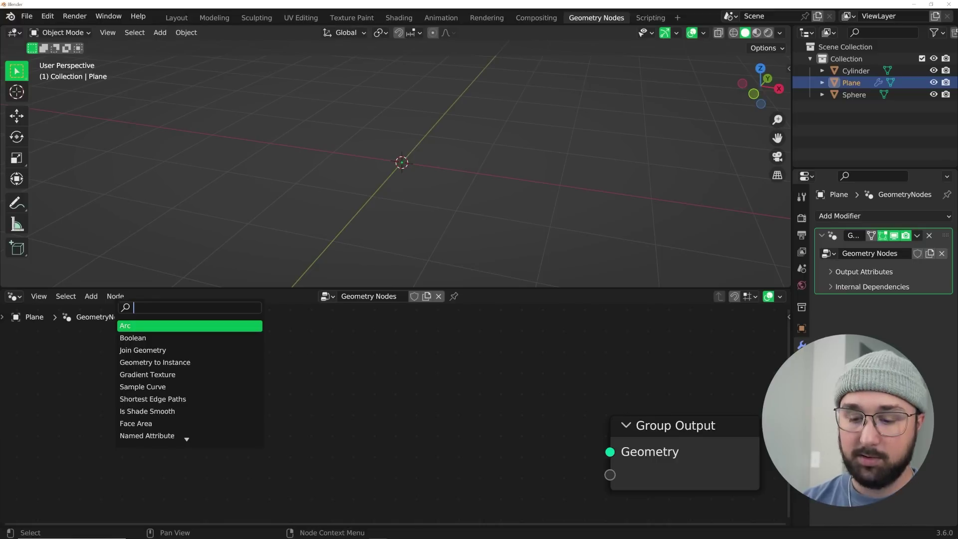
text(grid)
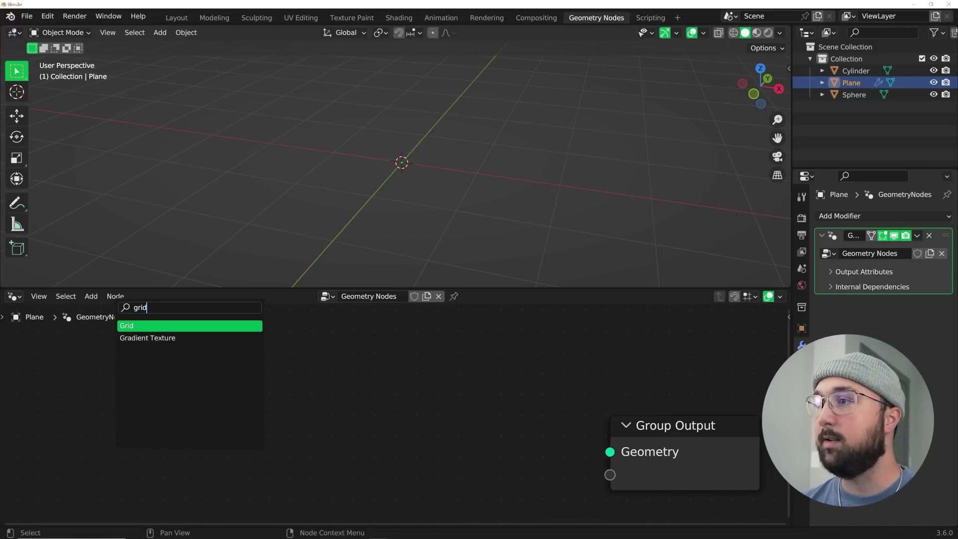
key(Return)
drag(563, 423, 607, 459)
middle_drag(307, 385, 367, 364)
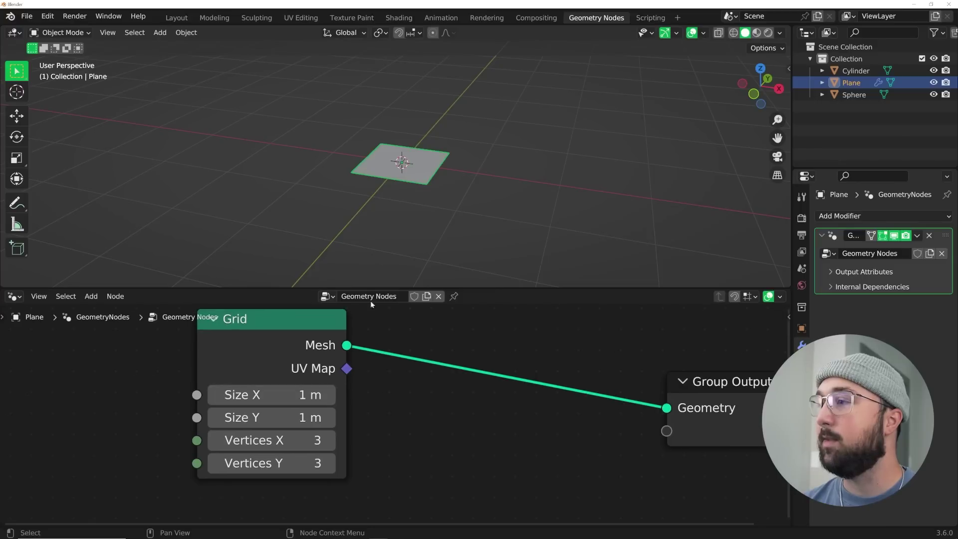
Set the Grid size to 10 m and vertices to 6, checking divisions in wireframe.
drag(302, 394, 302, 417)
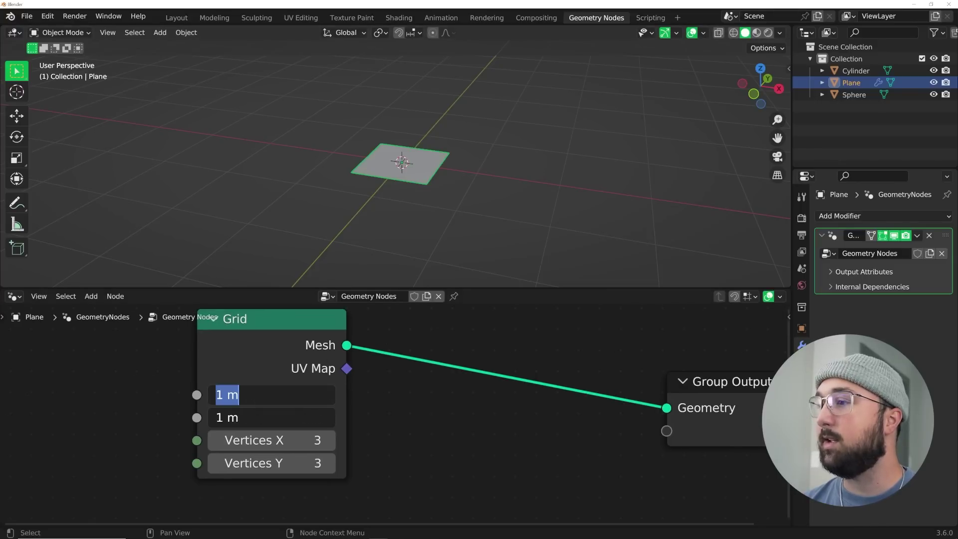
text(10)
key(Return)
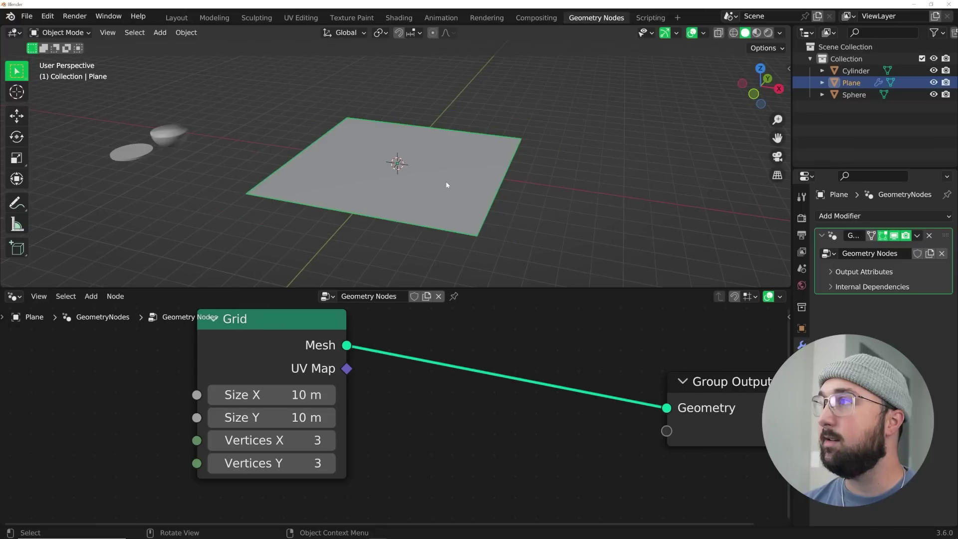
drag(279, 441, 279, 462)
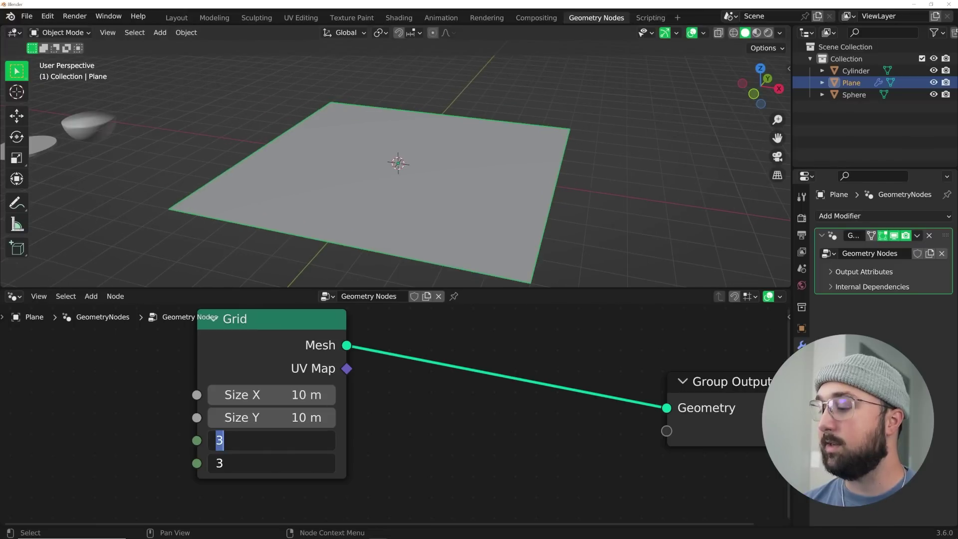
key(Return)
click(734, 33)
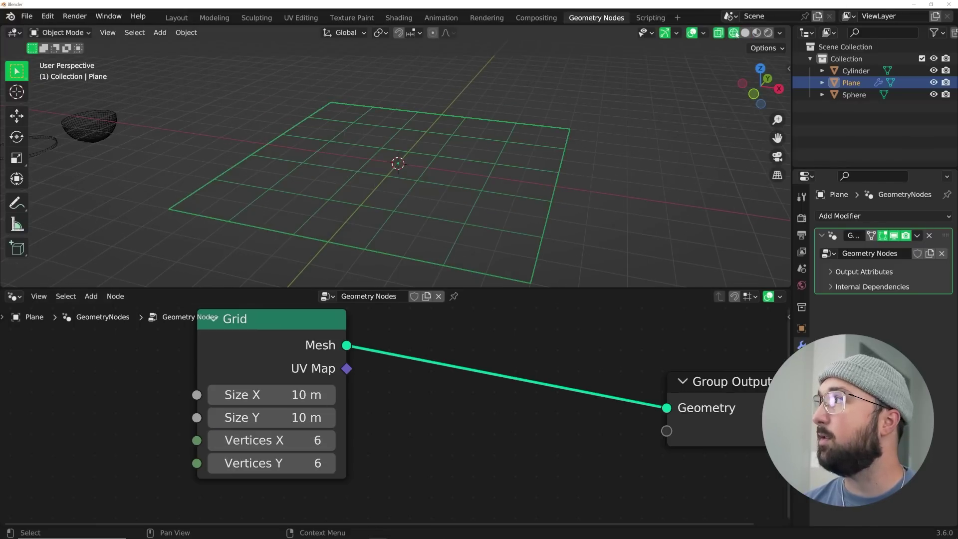
middle_drag(503, 145, 513, 162)
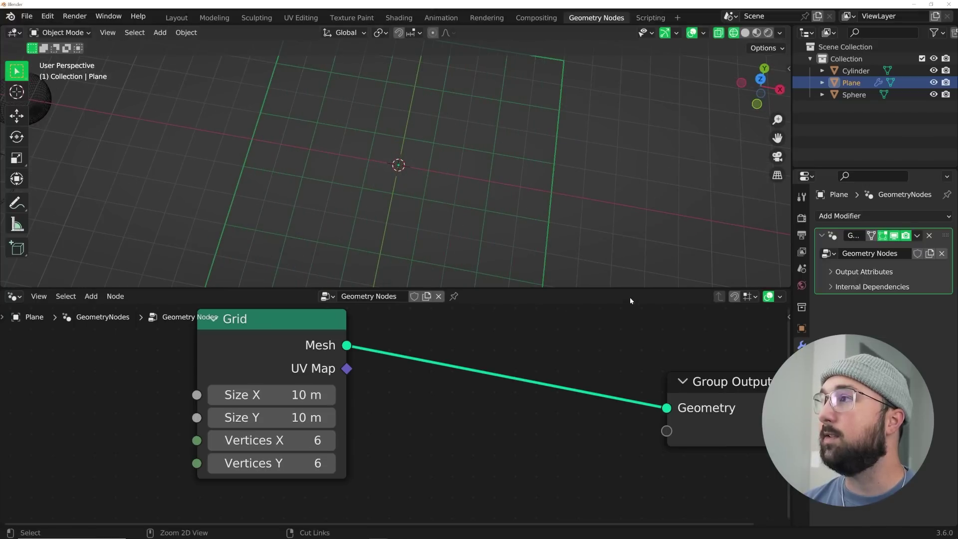
middle_drag(629, 269, 479, 155)
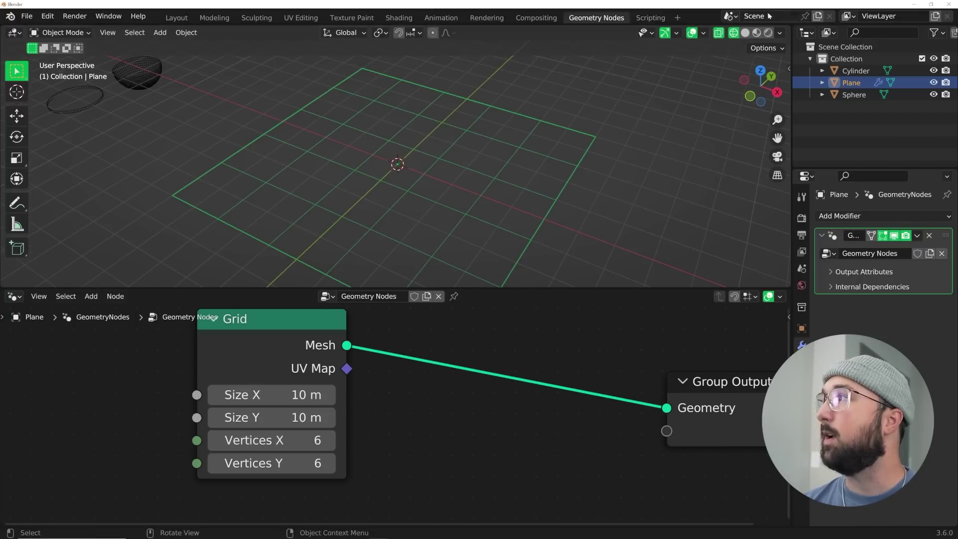
click(745, 33)
Align Group Output level with the Grid node and frame the node view.
scroll(474, 366, down, 1)
middle_drag(473, 366, 220, 373)
drag(452, 414, 463, 362)
middle_drag(412, 373, 530, 384)
Insert an Instance on Points node between Grid and Group Output.
scroll(392, 415, down, 1)
key(shift+a)
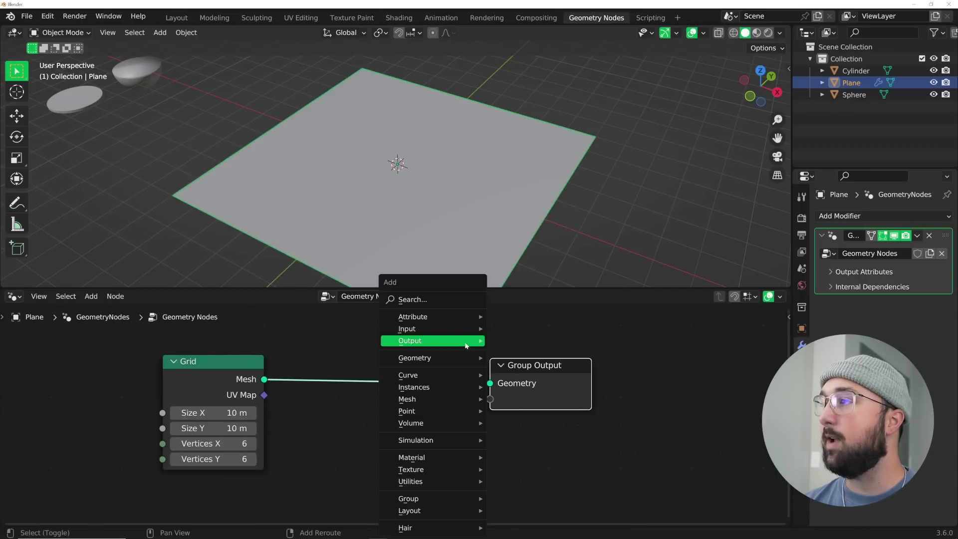
click(429, 302)
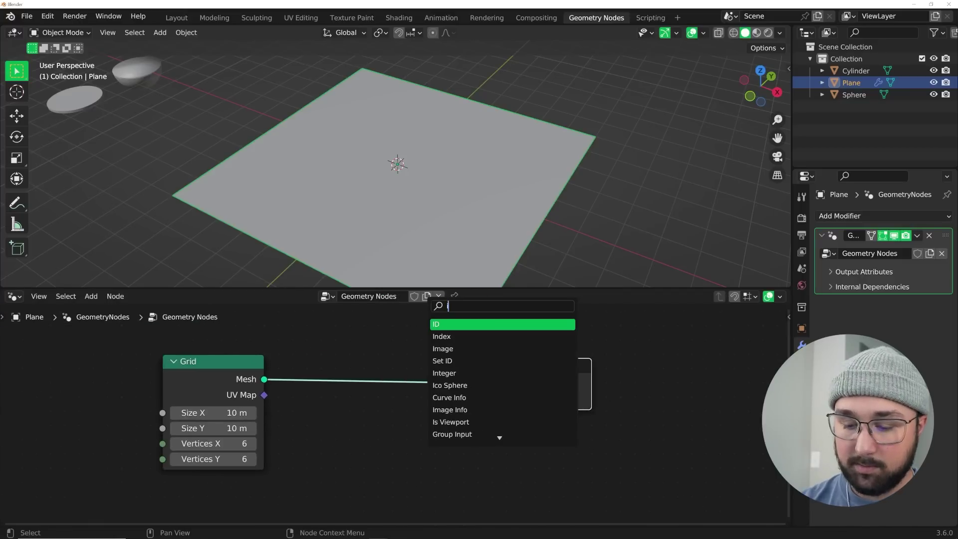
text(inst)
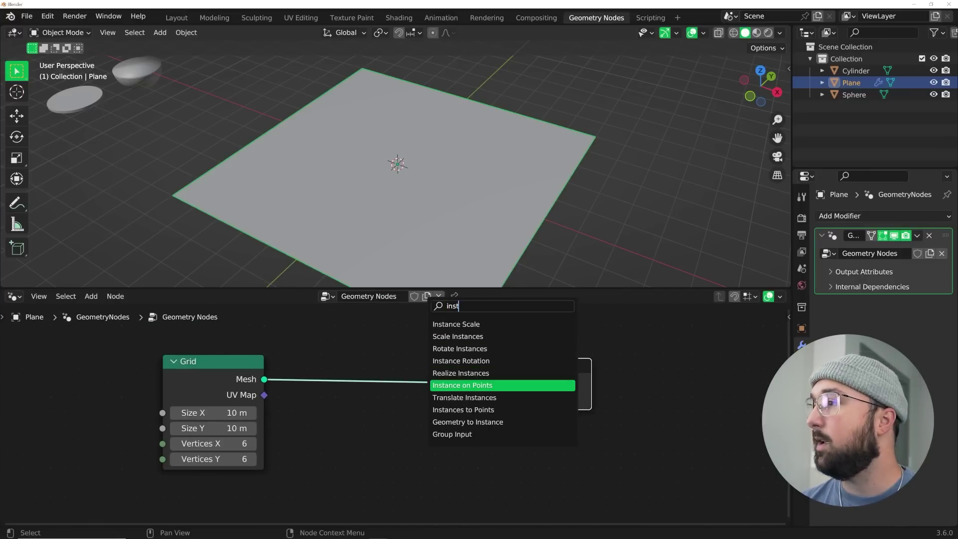
click(487, 385)
click(412, 397)
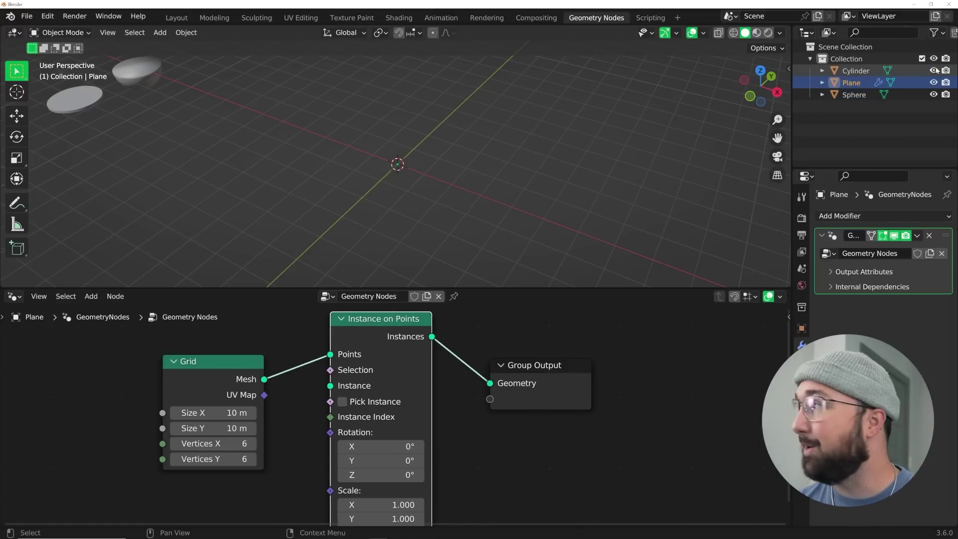
Rename the cylinder, sphere and plane to flat, bulb and geo in the outliner.
click(853, 71)
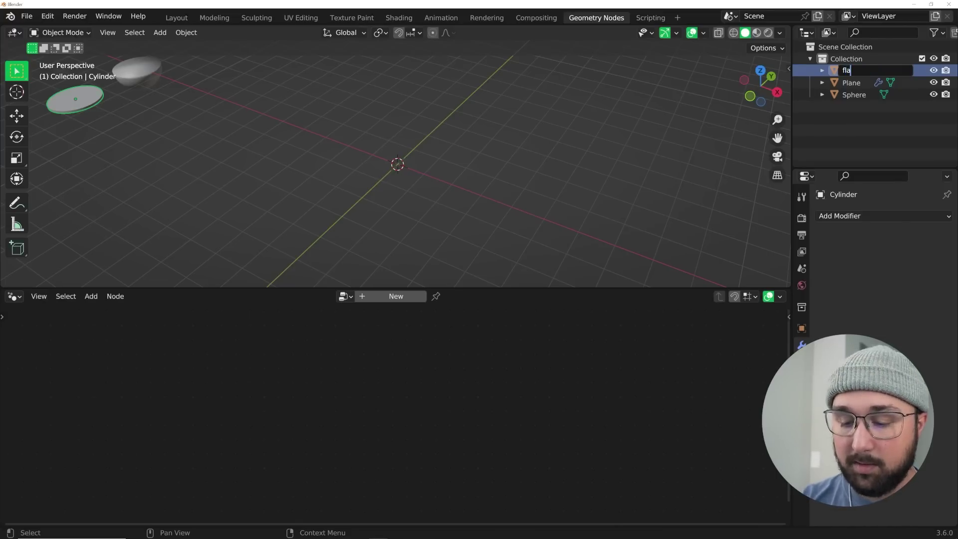
key(Return)
click(854, 94)
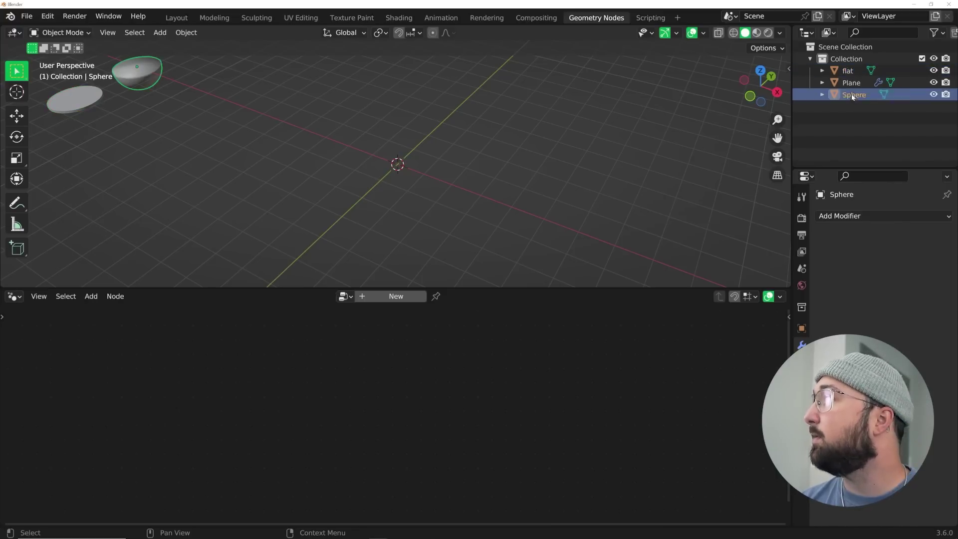
double_click(854, 94)
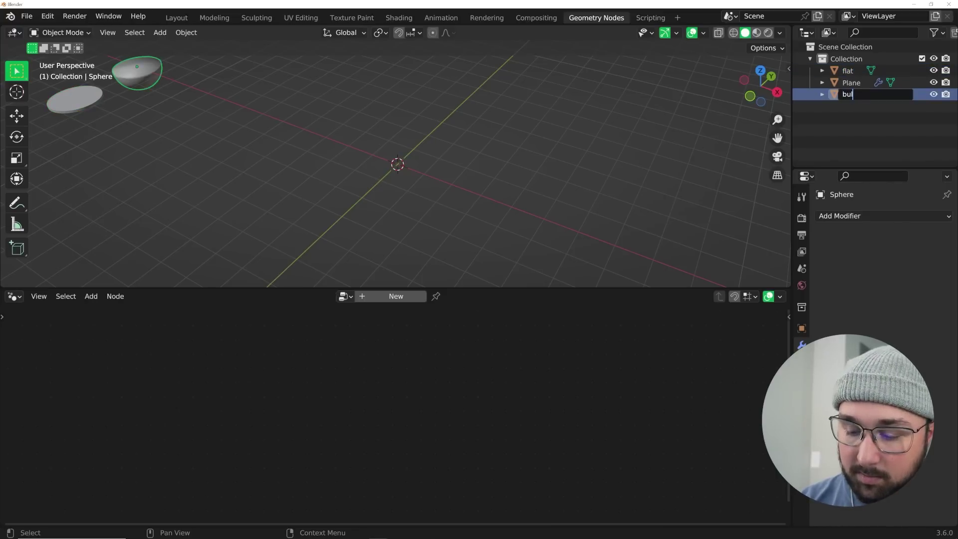
key(Return)
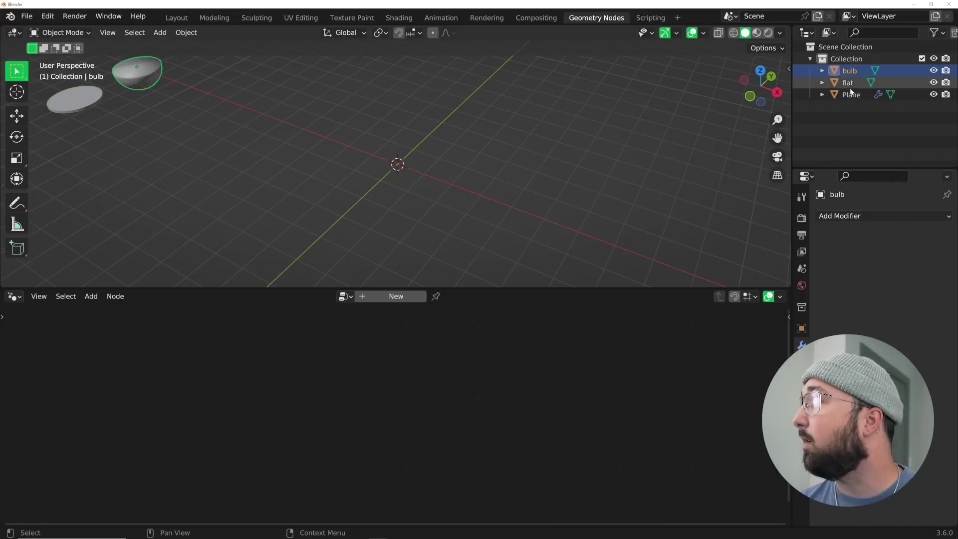
click(853, 95)
double_click(853, 94)
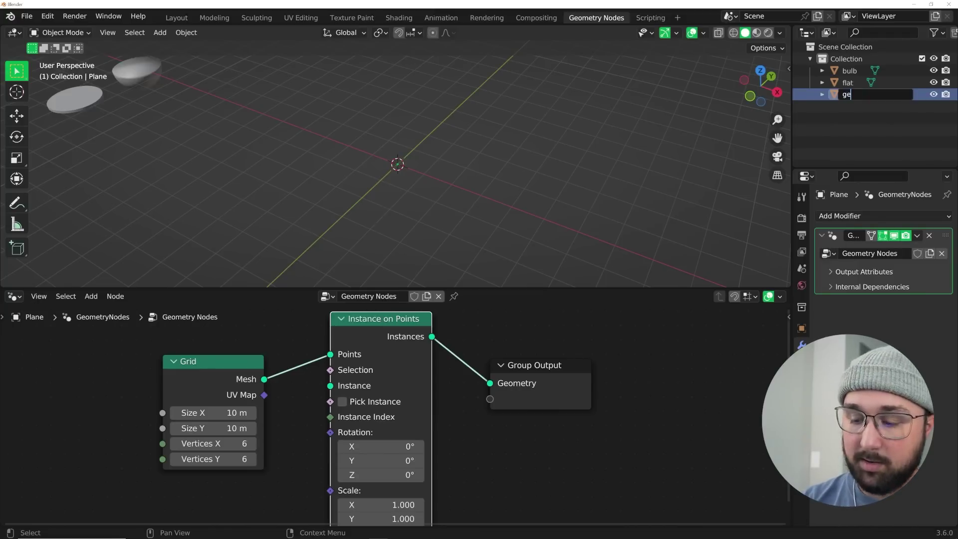
key(Return)
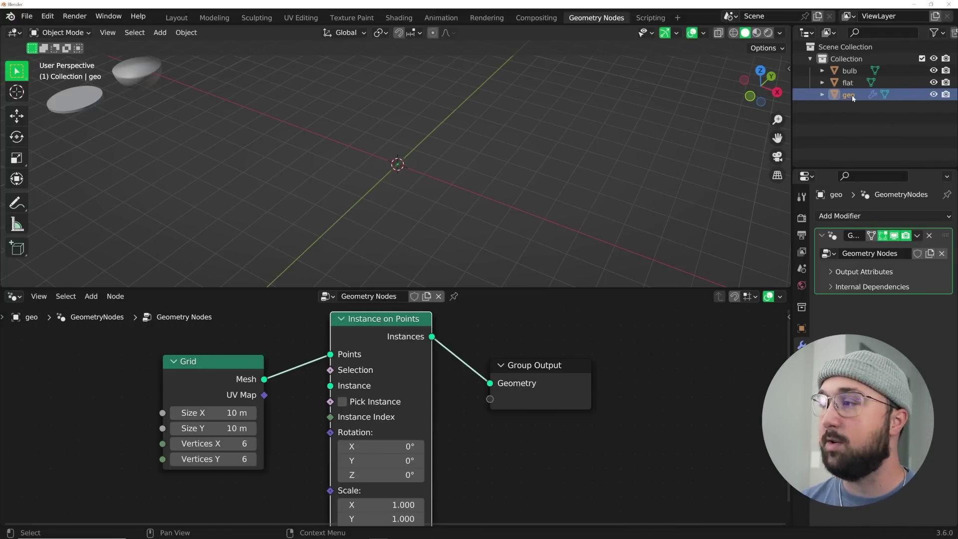
scroll(417, 393, down, 2)
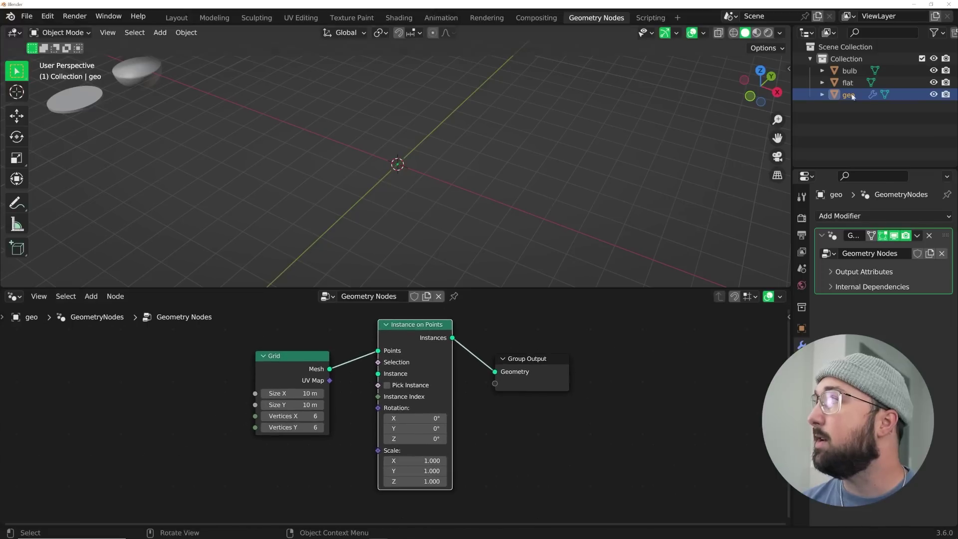
Add an Object Info node for flat, feed its geometry to Instance, and set scale 0.890.
drag(847, 86, 272, 466)
click(308, 365)
drag(308, 364, 309, 345)
drag(307, 485, 378, 374)
middle_drag(413, 461, 429, 424)
shift+drag(434, 424, 414, 424)
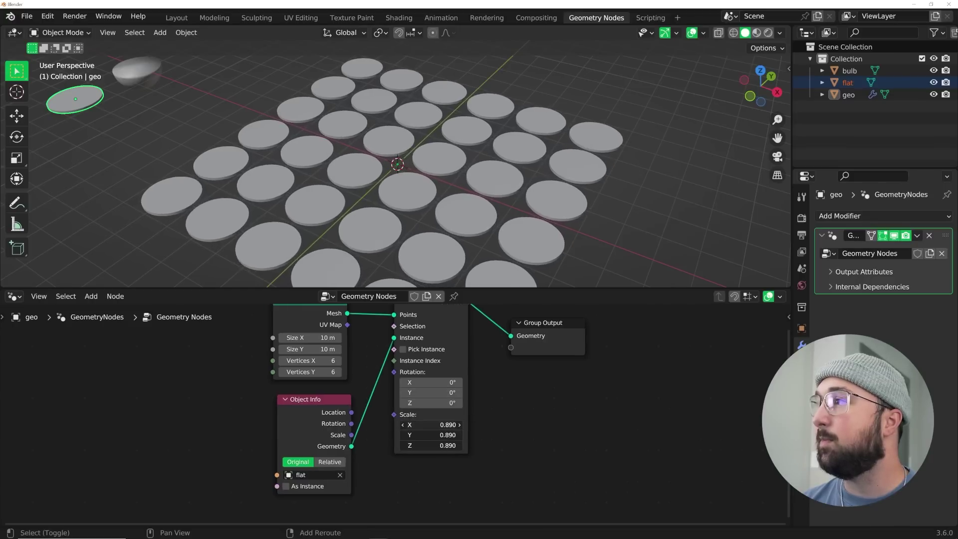
View the disk grid and rearrange the Group Output and Instance on Points nodes.
middle_drag(361, 188, 472, 193)
middle_drag(535, 368, 372, 419)
drag(376, 383, 547, 352)
middle_drag(341, 430, 437, 377)
scroll(437, 377, down, 4)
drag(383, 331, 382, 439)
middle_drag(382, 439, 393, 377)
scroll(392, 379, up, 4)
scroll(392, 458, up, 1)
middle_drag(394, 456, 434, 413)
Try tilting the disks upright on X, then undo so they lie flat.
key(shift+a)
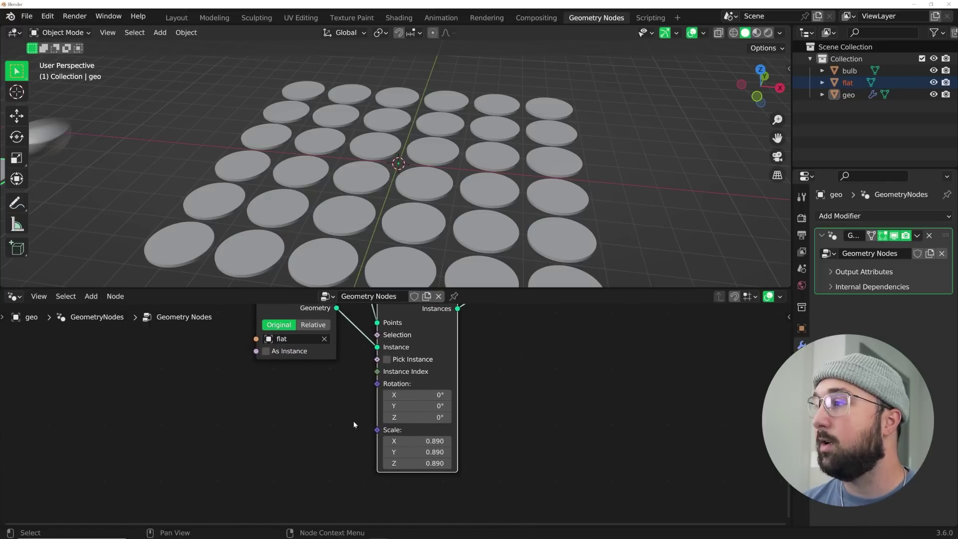
drag(423, 394, 524, 395)
key(ctrl+z)
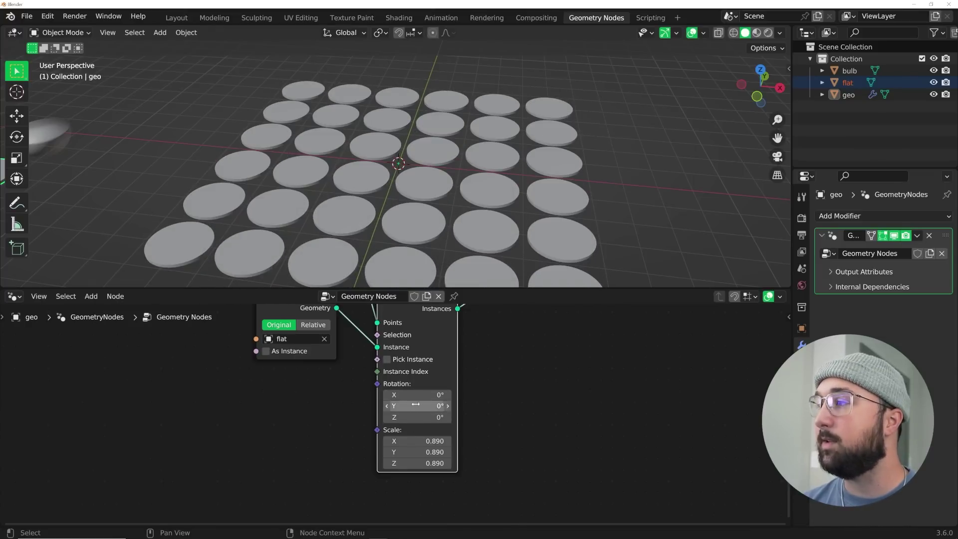
key(shift+a)
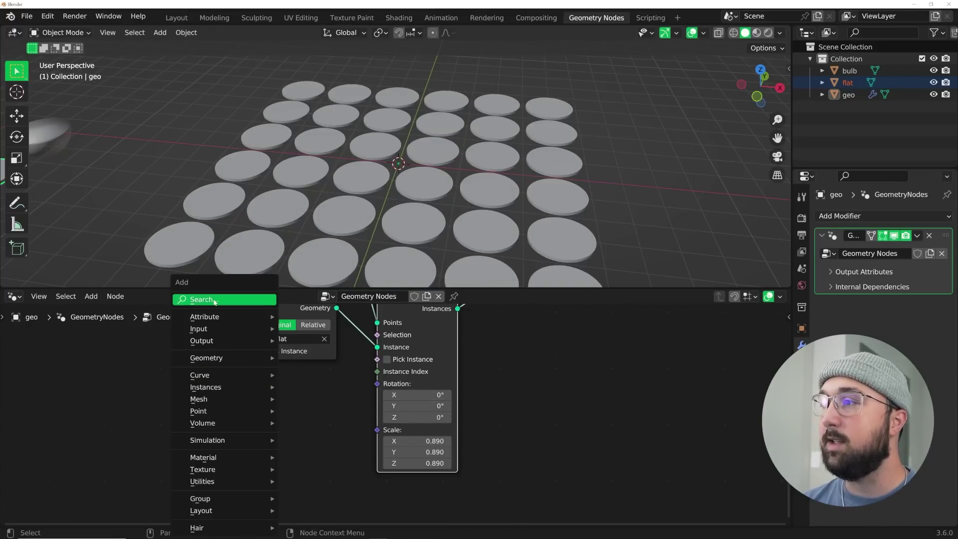
Add a Combine XYZ node, remove a trial Rotation link, and move the node left.
click(210, 299)
text(com)
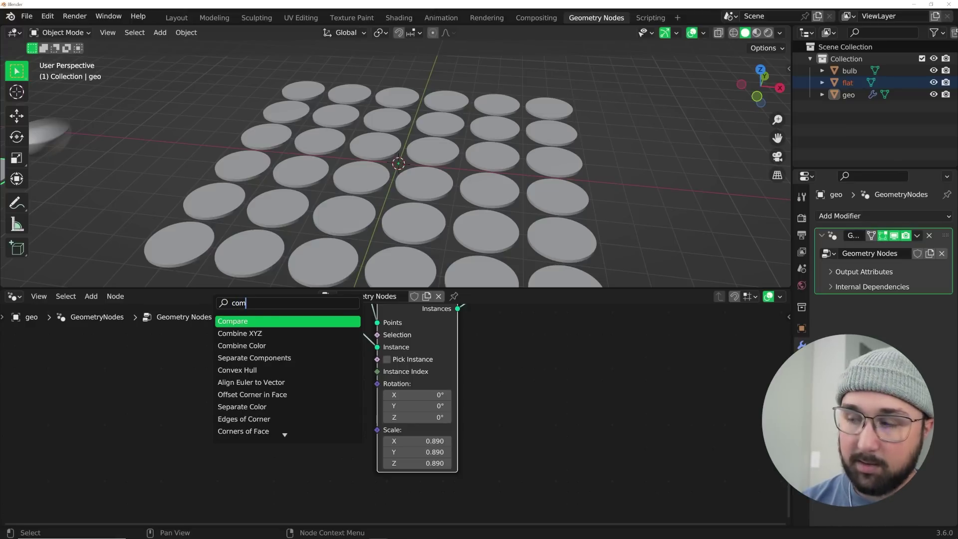
click(243, 333)
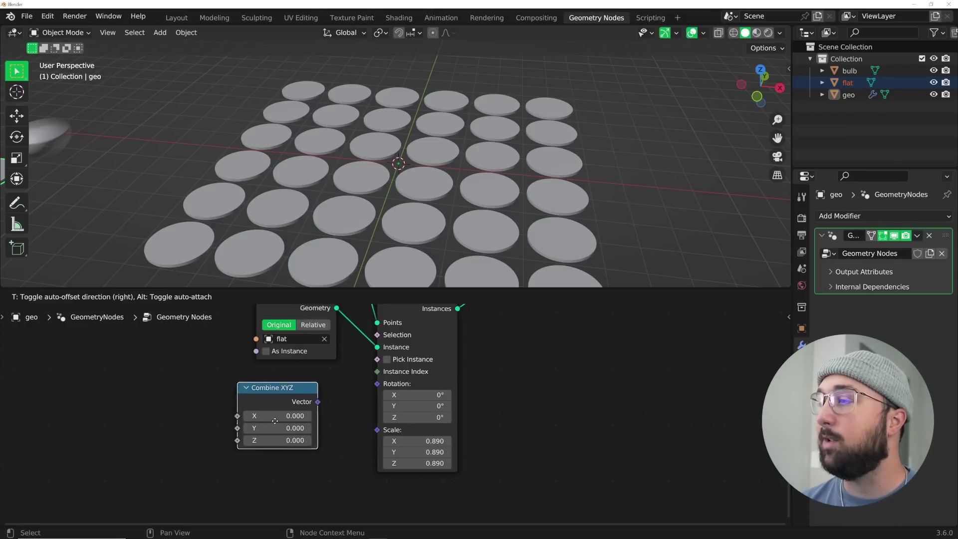
click(275, 415)
drag(317, 391, 382, 387)
drag(284, 378, 299, 377)
ctrl+right_drag(353, 382, 350, 399)
drag(276, 389, 84, 397)
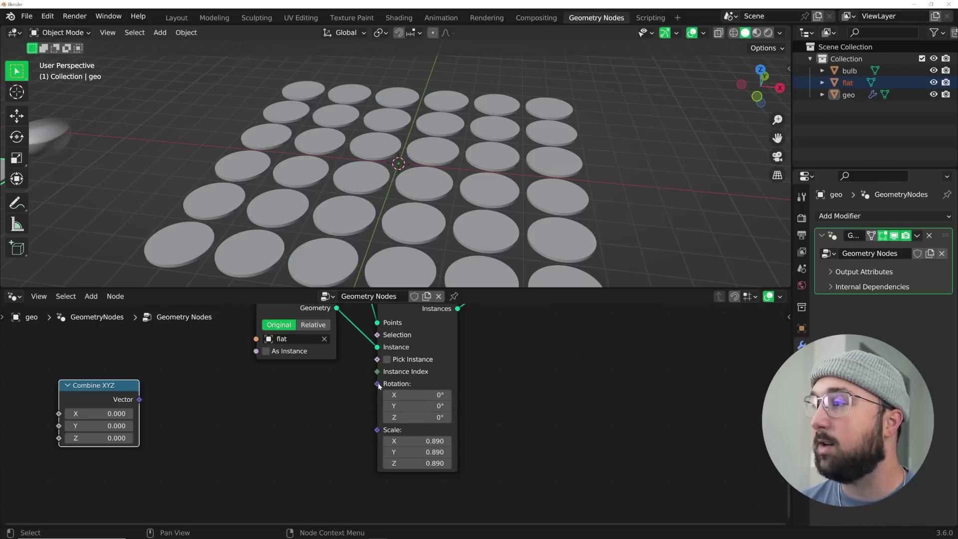
Set Combine XYZ beside Instance on Points and connect its Vector output to Rotation.
drag(378, 384, 146, 396)
click(154, 408)
right_click(309, 400)
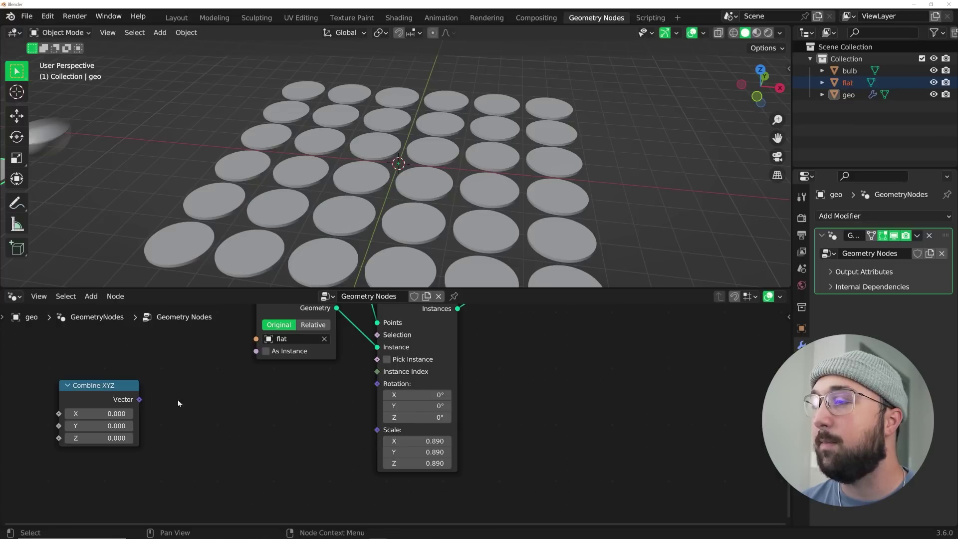
key(g)
click(350, 388)
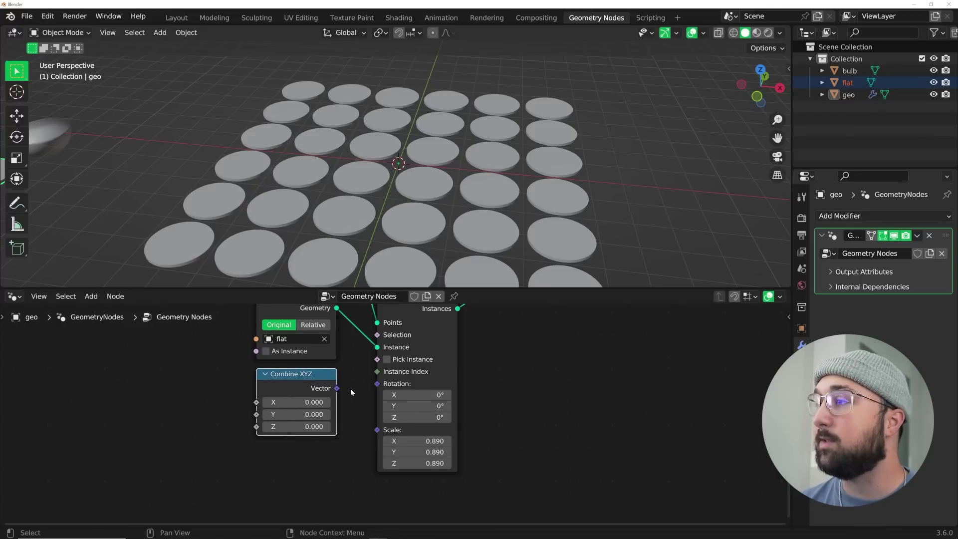
drag(336, 388, 378, 383)
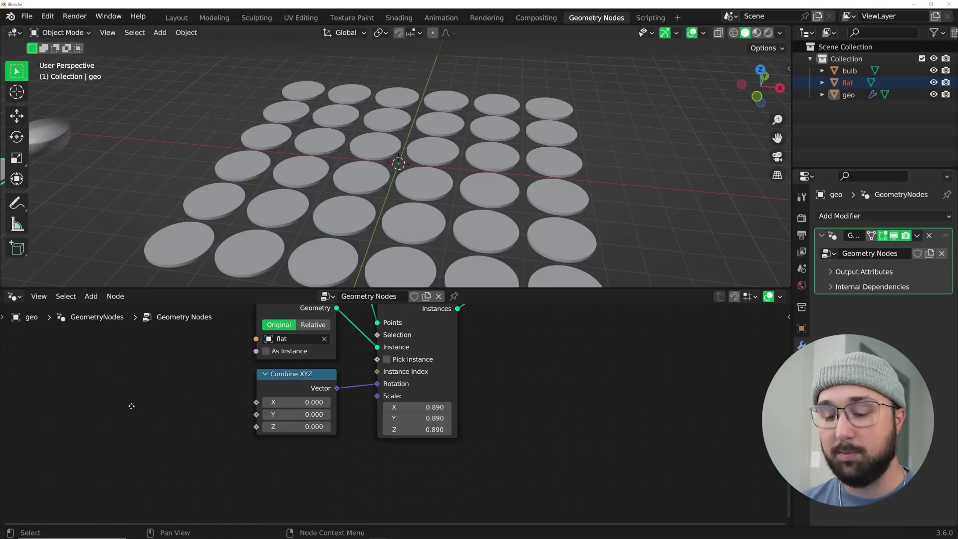
middle_drag(131, 406, 202, 423)
key(shift+a)
Add a Random Value node and connect its Value to the Combine XYZ Y input.
click(148, 300)
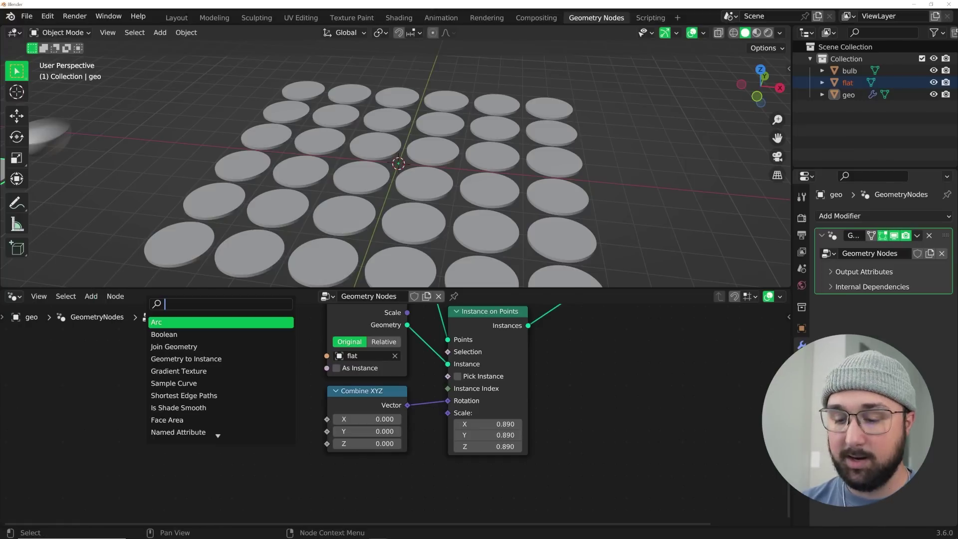
text(rand)
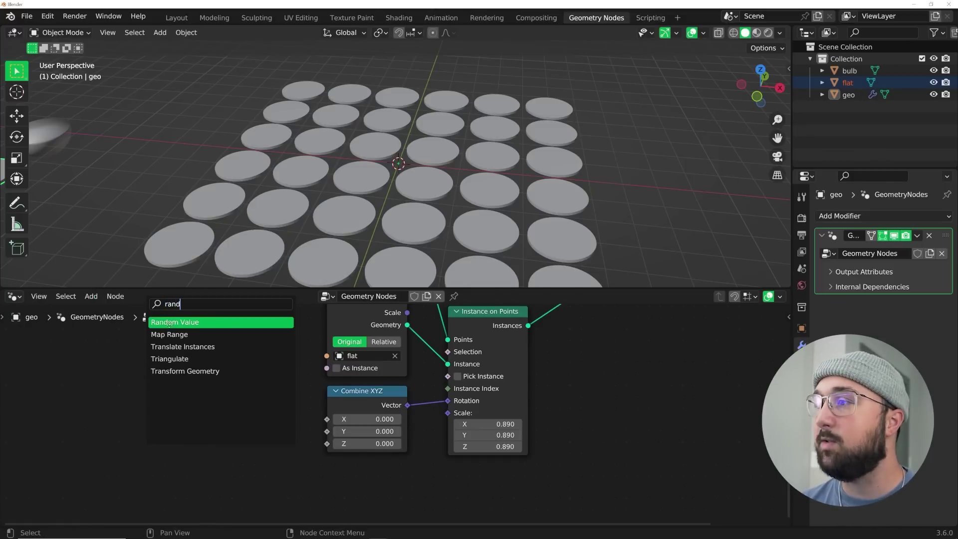
click(169, 323)
drag(199, 400, 327, 431)
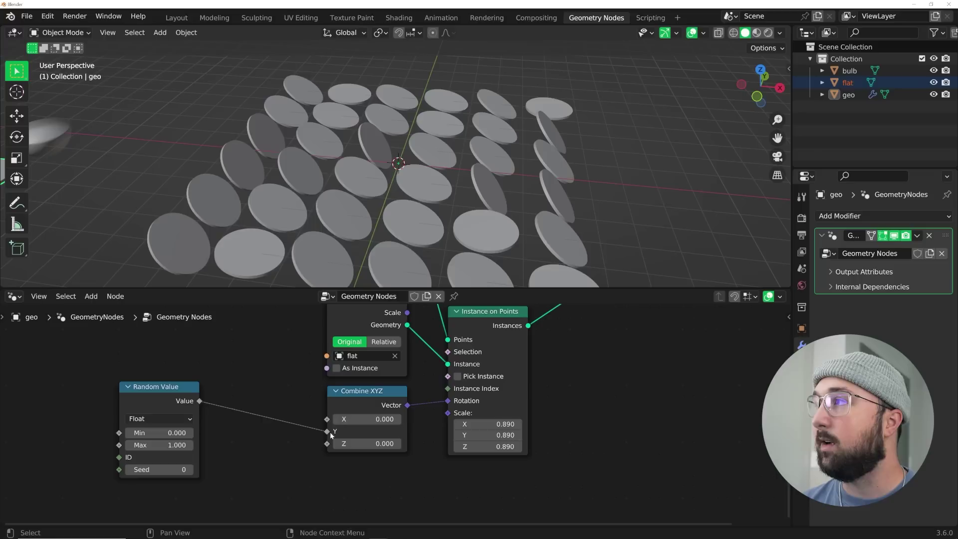
Set the Random Value Max to -28.5 and move the node further left.
drag(162, 449, 82, 444)
click(153, 444)
text(0)
key(Return)
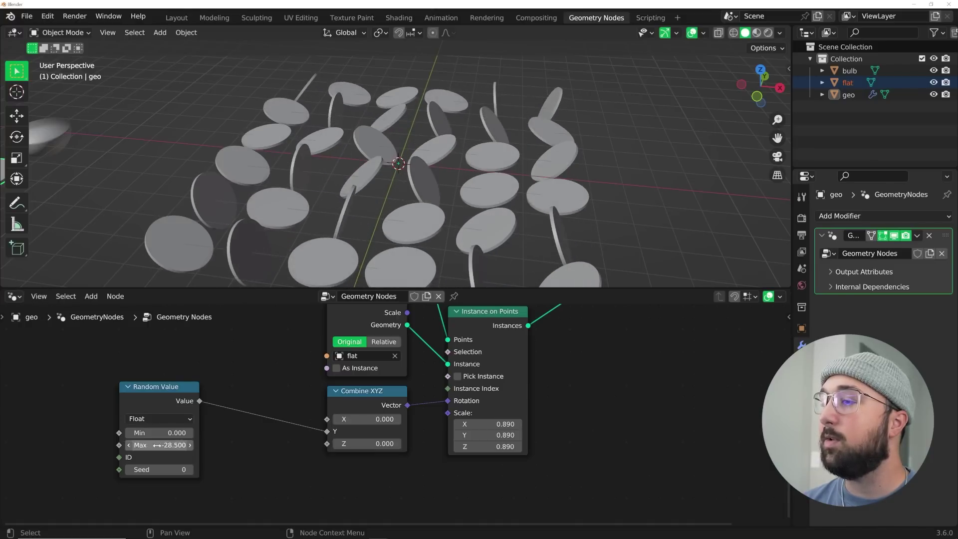
drag(177, 403, 97, 402)
key(shift+a)
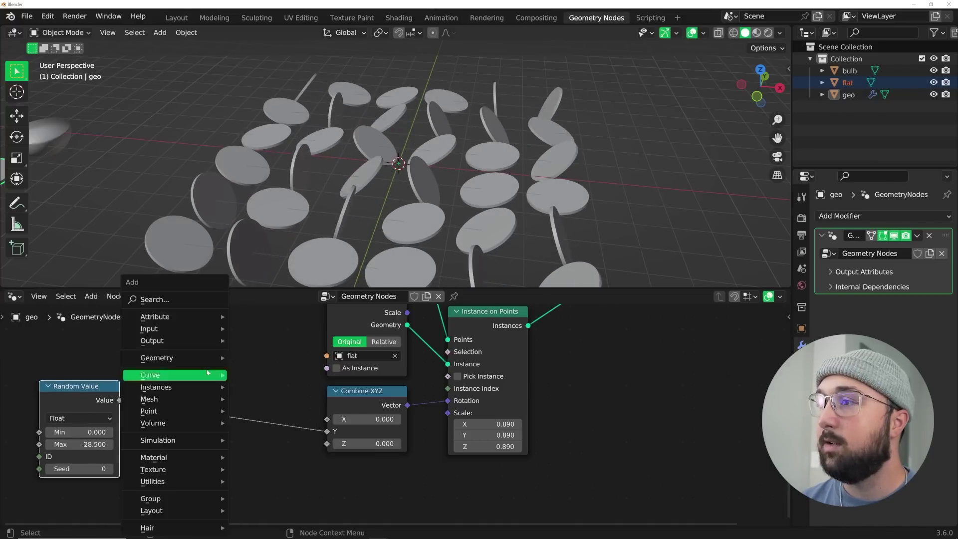
Insert a Mix node onto the Random Value to Combine XYZ Y link.
click(176, 299)
text(mix)
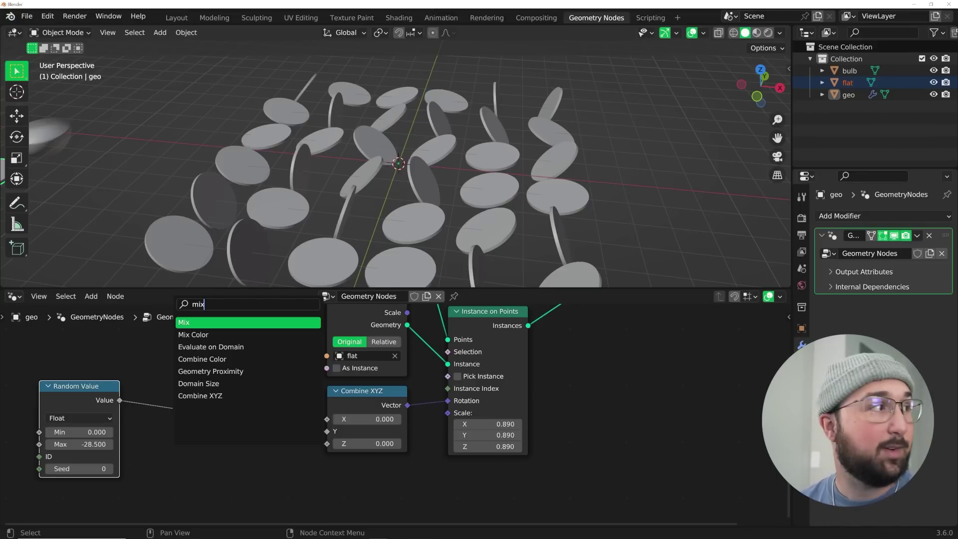
key(Return)
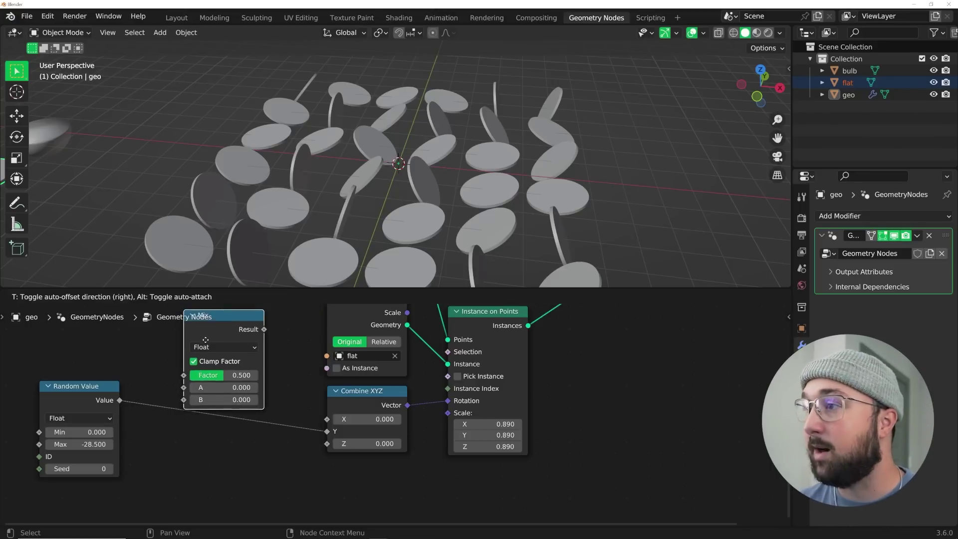
click(218, 391)
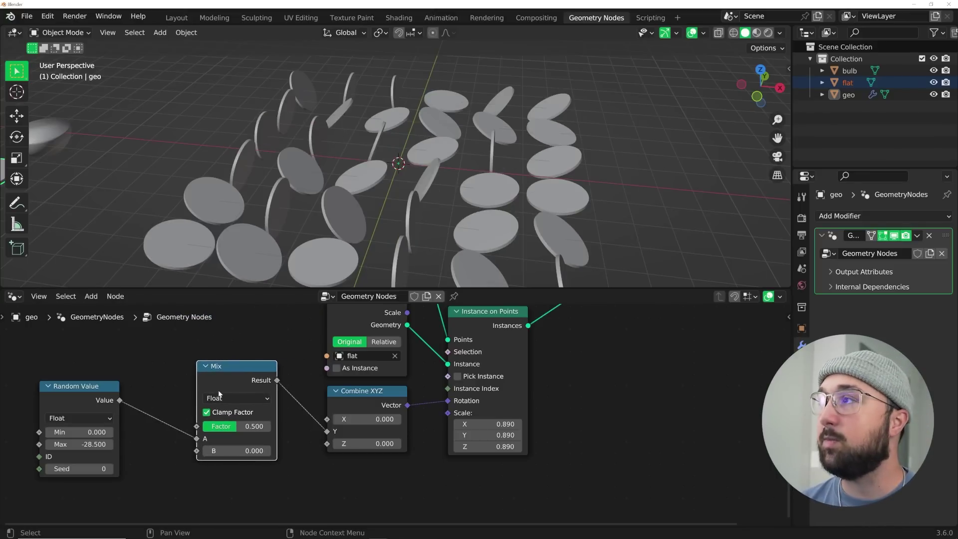
middle_drag(144, 413, 156, 403)
drag(124, 402, 141, 390)
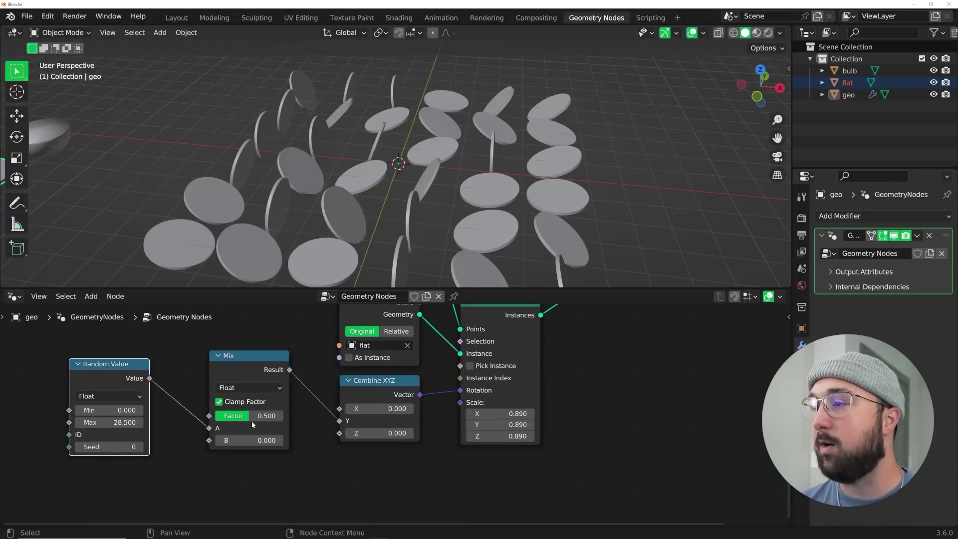
Test the Mix Factor and B values, reconnecting the Mix Result to the Y input.
drag(252, 418, 314, 440)
key(ctrl+z)
right_click(319, 399)
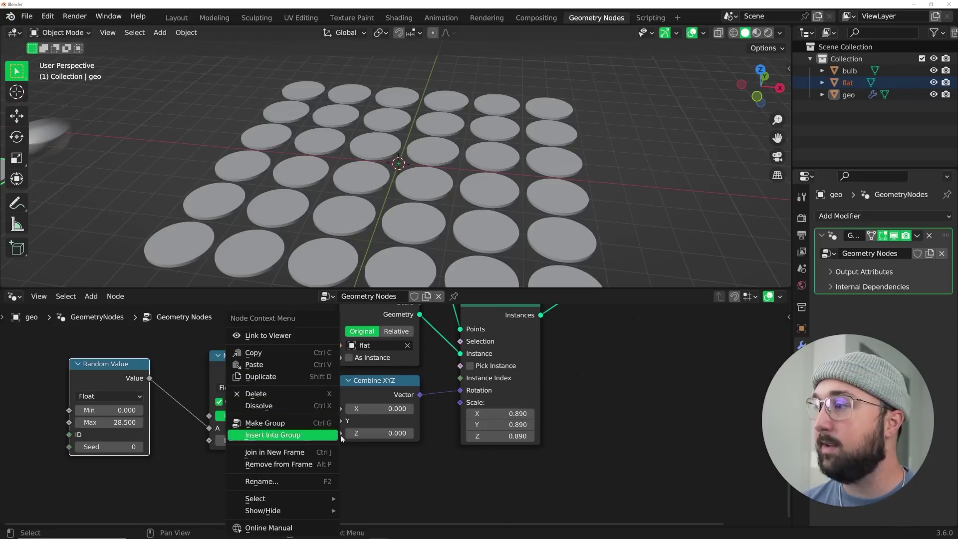
ctrl+right_drag(327, 398, 345, 434)
drag(377, 420, 404, 420)
key(Escape)
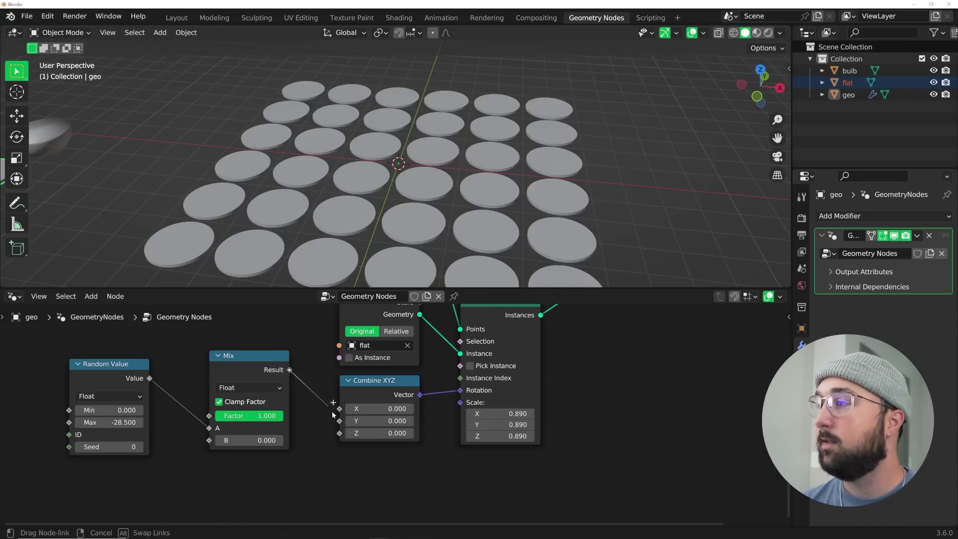
drag(289, 370, 339, 420)
mouse_move(249, 440)
mouse_down()
mouse_move(280, 439)
mouse_move(252, 440)
mouse_move(251, 423)
mouse_move(279, 422)
mouse_move(215, 416)
mouse_move(261, 440)
mouse_up()
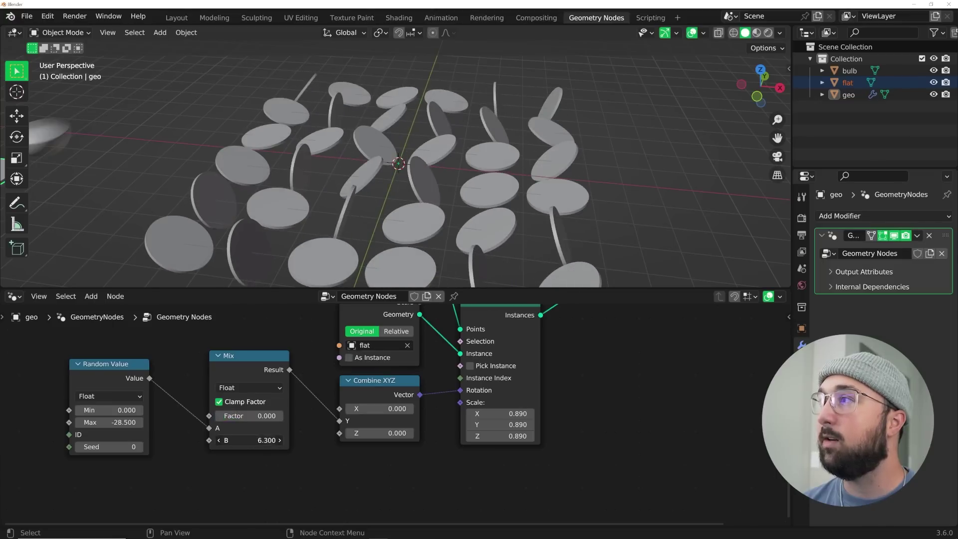
right_click(257, 440)
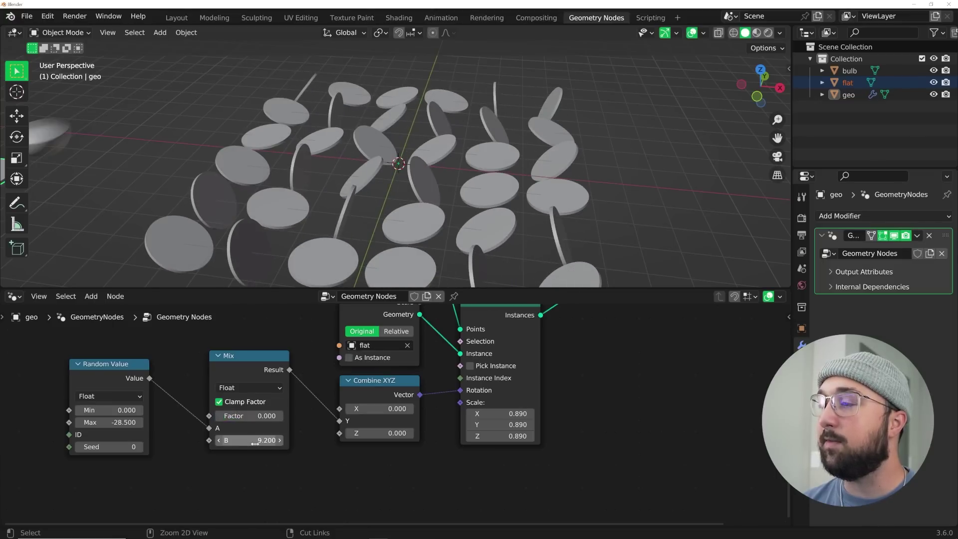
Try different Factor and B values, then leave B at 0 and Factor at 0.
drag(240, 416, 215, 416)
drag(114, 377, 114, 366)
drag(240, 416, 288, 419)
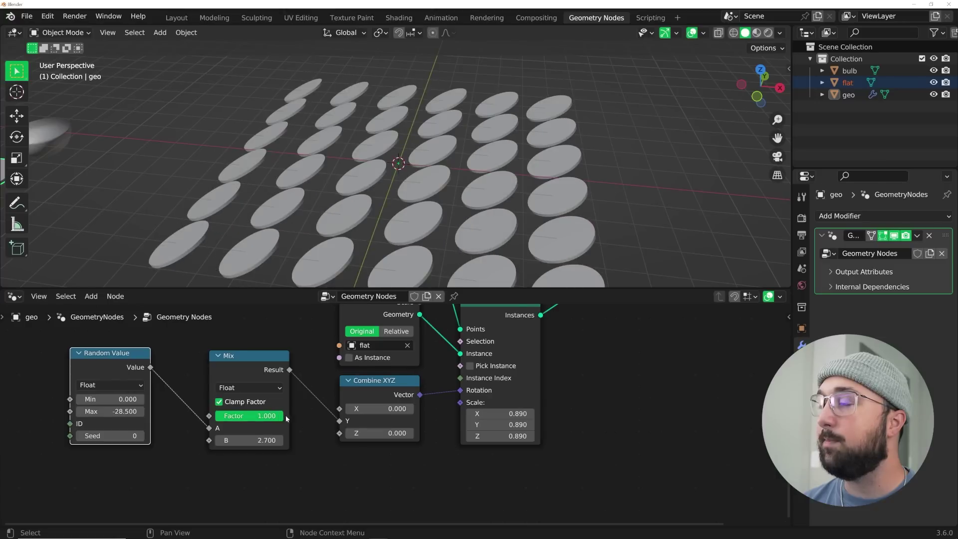
key(BackSpace)
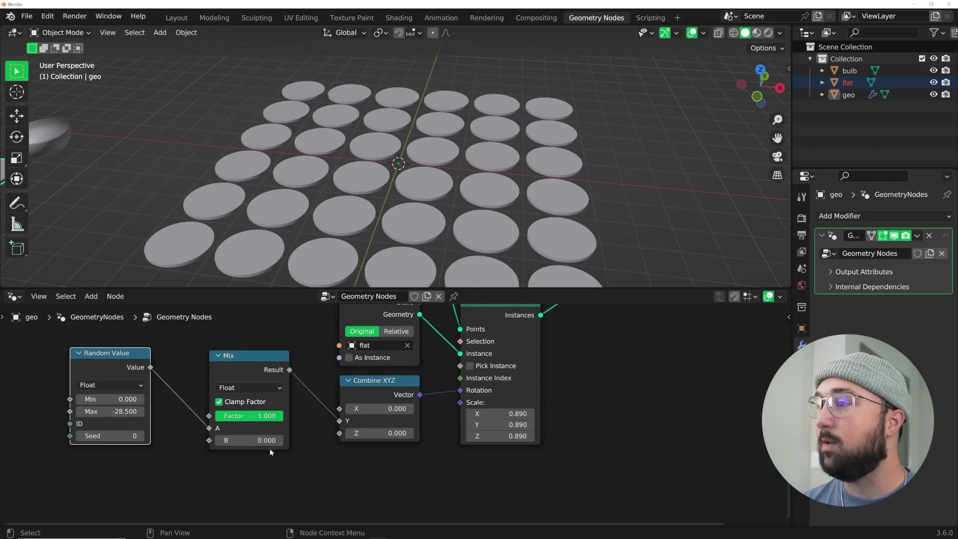
drag(280, 417, 215, 417)
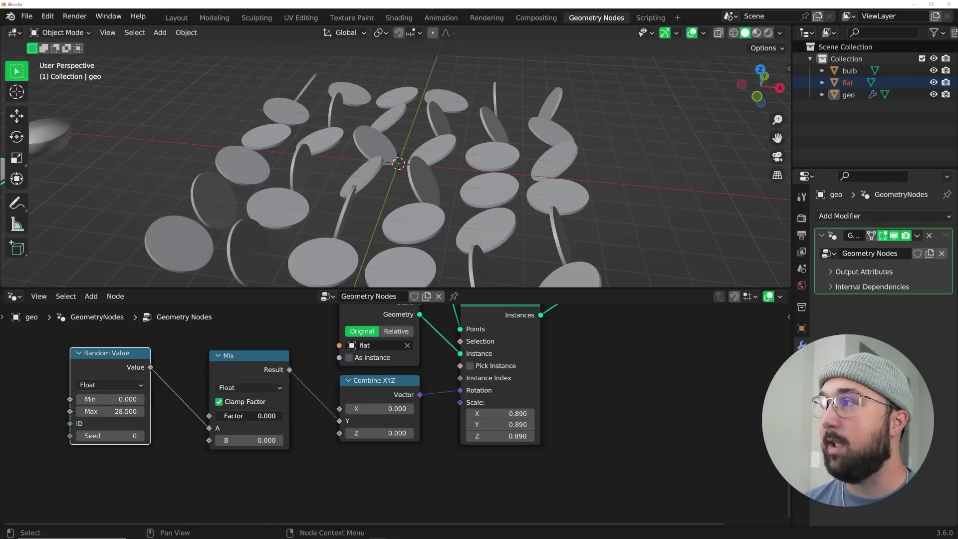
drag(237, 417, 261, 441)
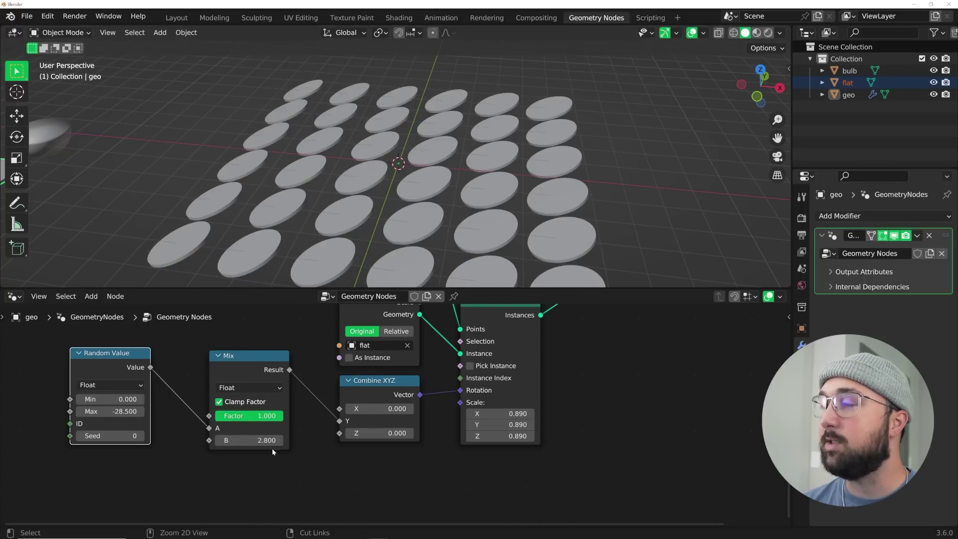
key(ctrl+z)
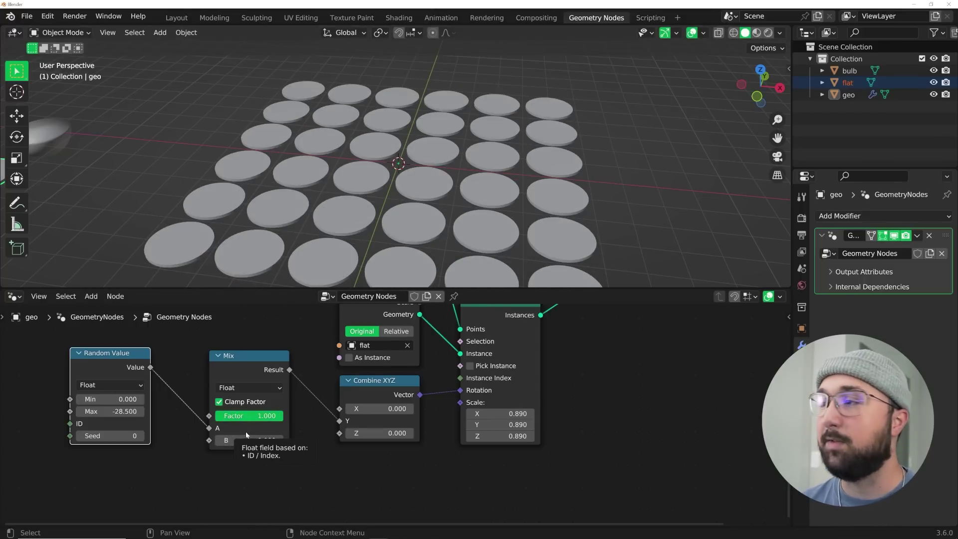
drag(277, 416, 207, 414)
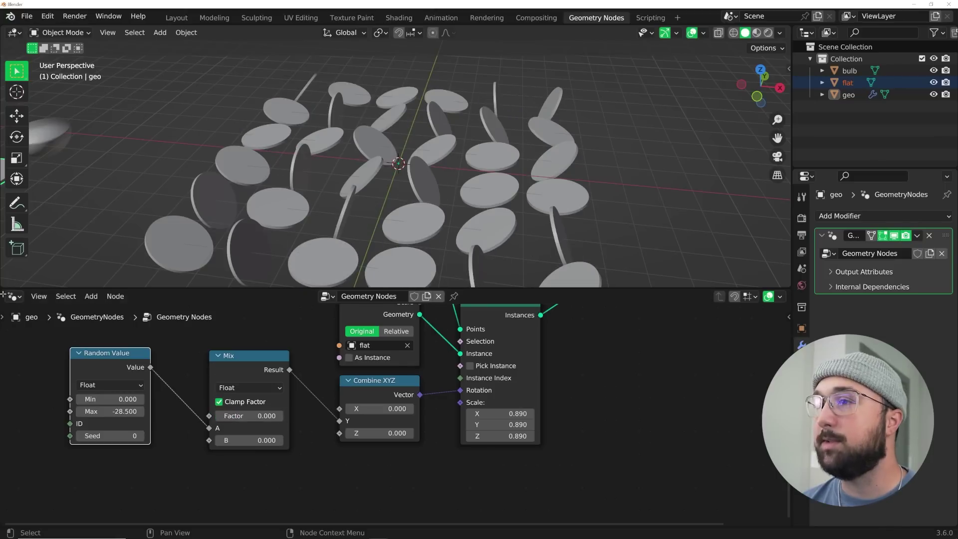
drag(2, 286, 10, 232)
Turn the new area into a Timeline with the end frame set to 120.
click(13, 234)
click(167, 282)
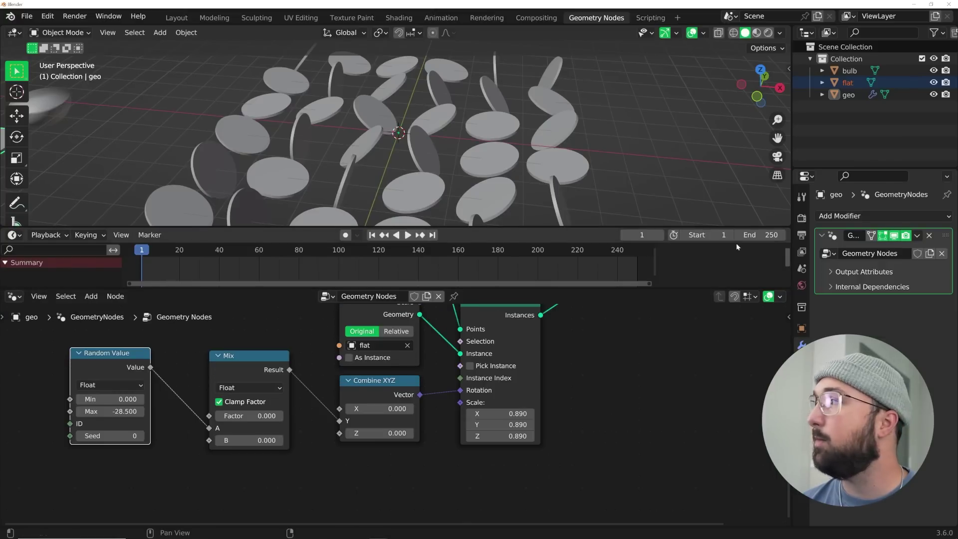
text(120)
key(Return)
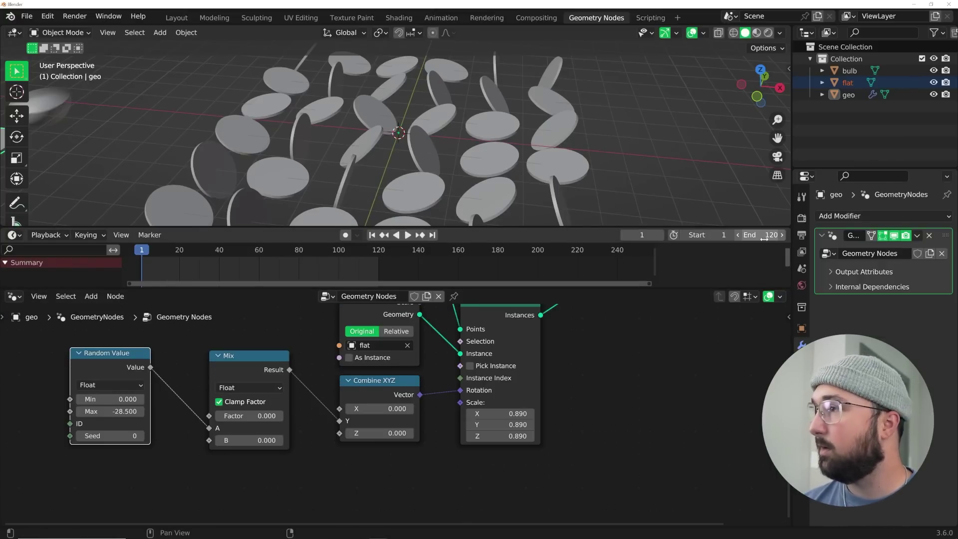
middle_drag(177, 272, 259, 270)
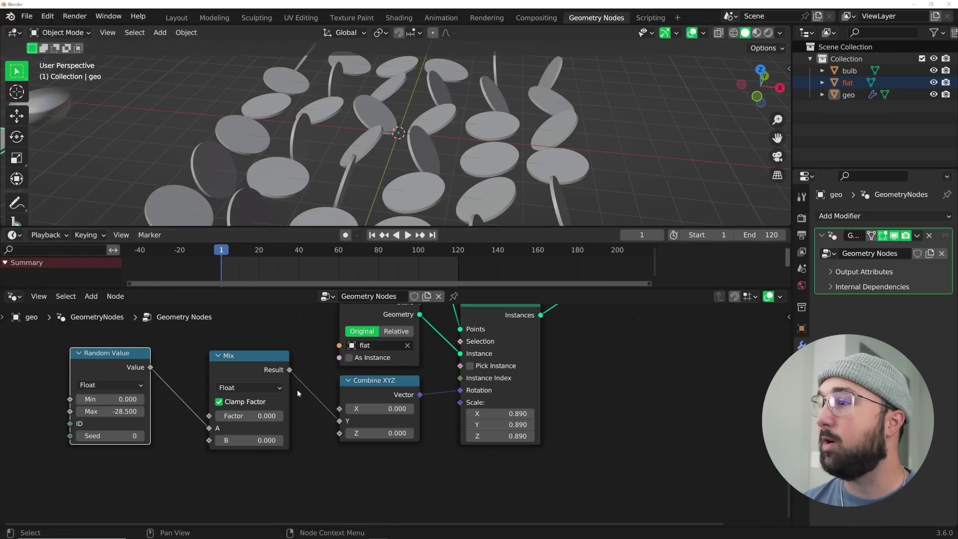
Key the Mix Factor at 0 on frame 1 and 1 on frame 100, play it, and duplicate geo.
key(i)
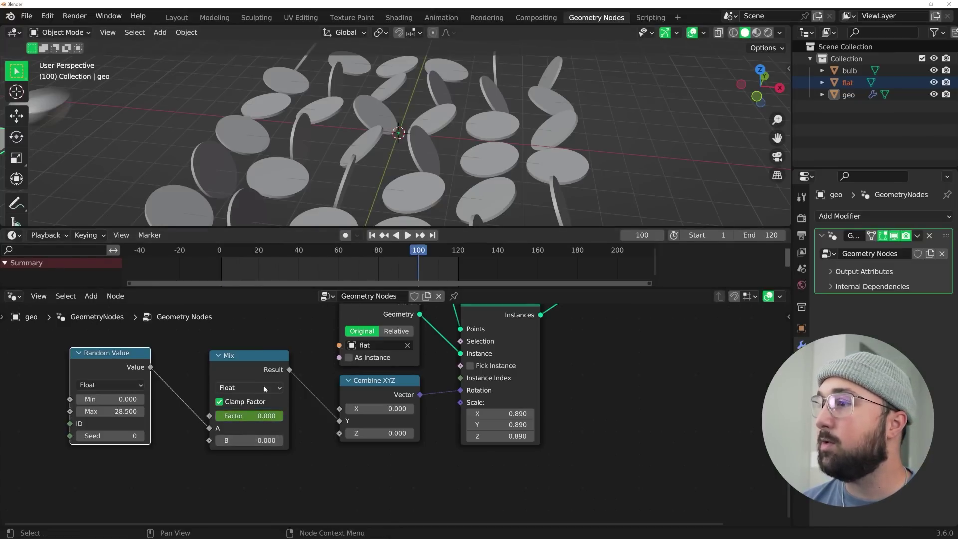
drag(250, 415, 273, 416)
key(i)
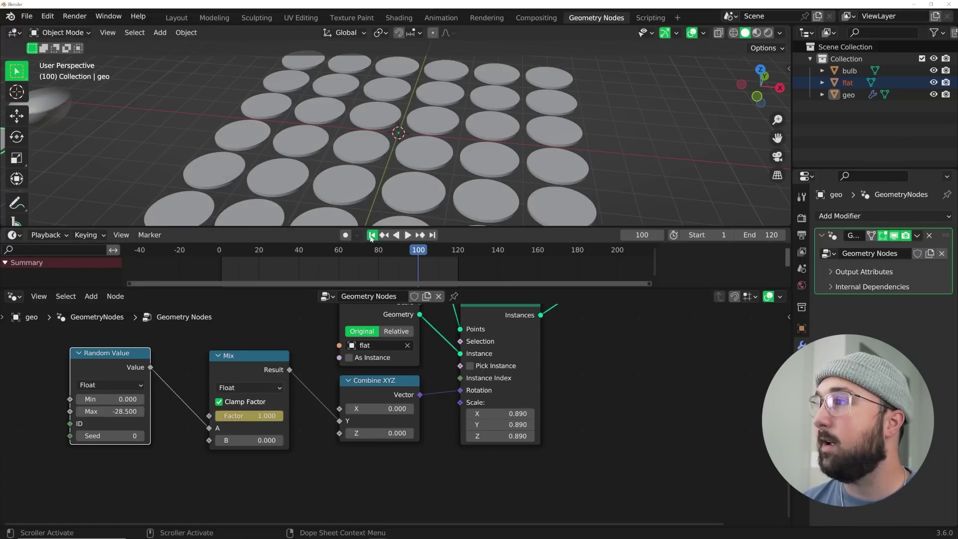
click(371, 235)
key(space)
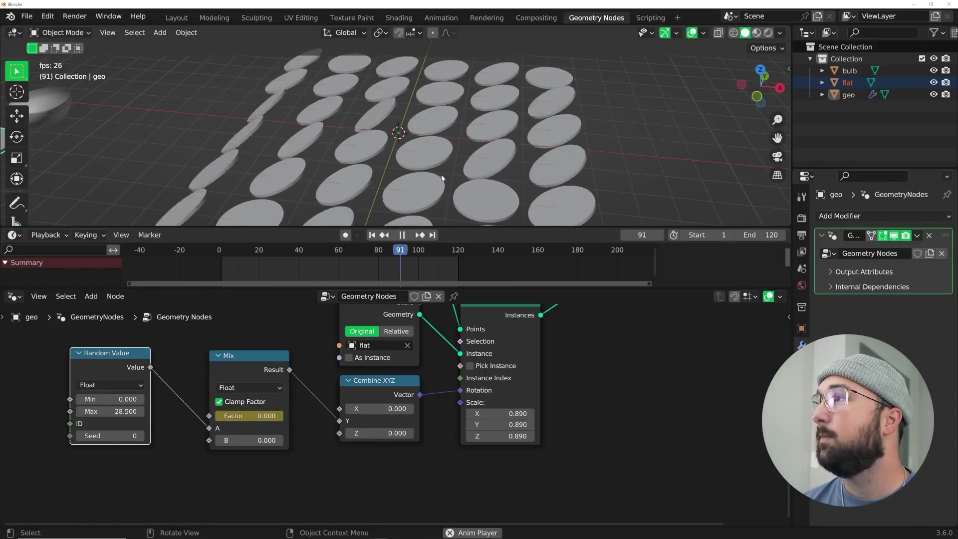
key(space)
click(409, 158)
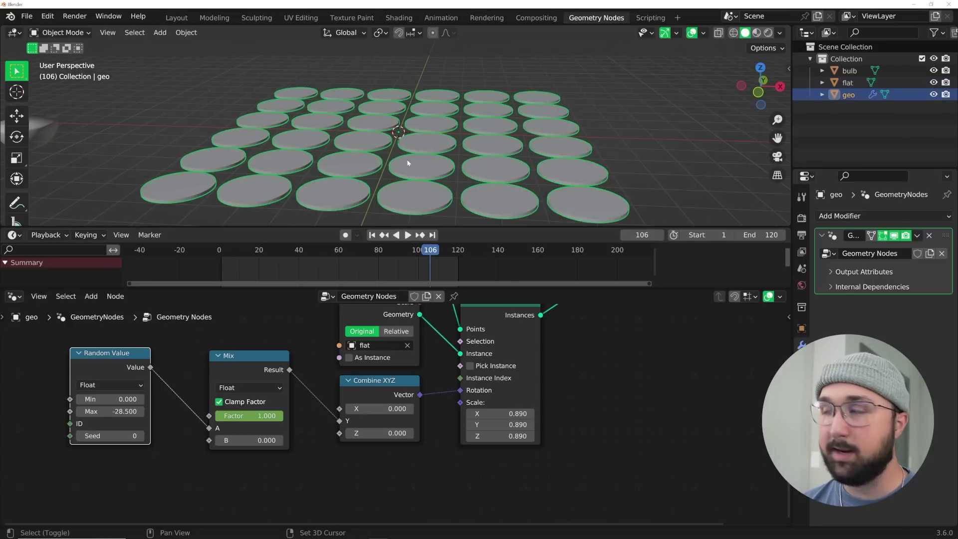
key(shift+d)
Keep the geo duplicate in place, make its node group single-user, and instance the bulb object.
right_click(515, 239)
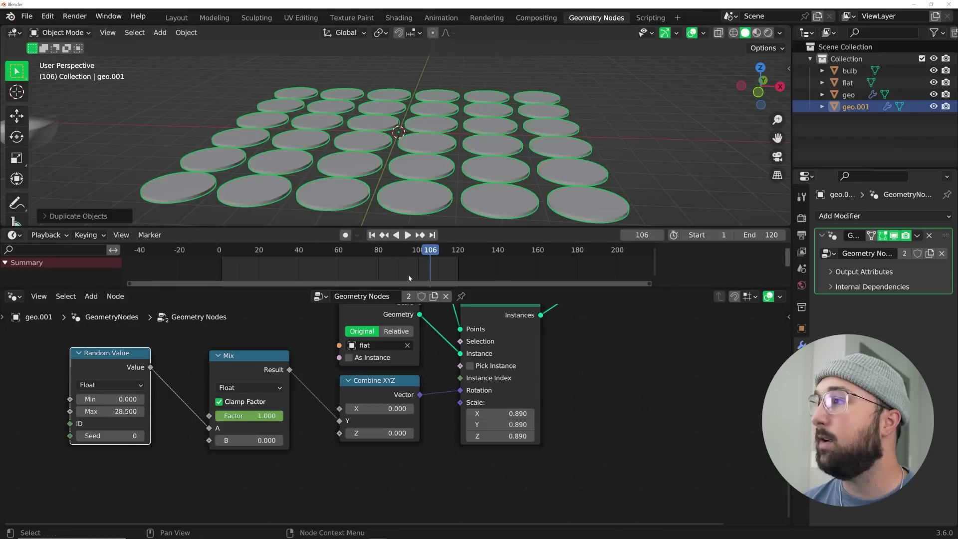
middle_drag(380, 310, 329, 387)
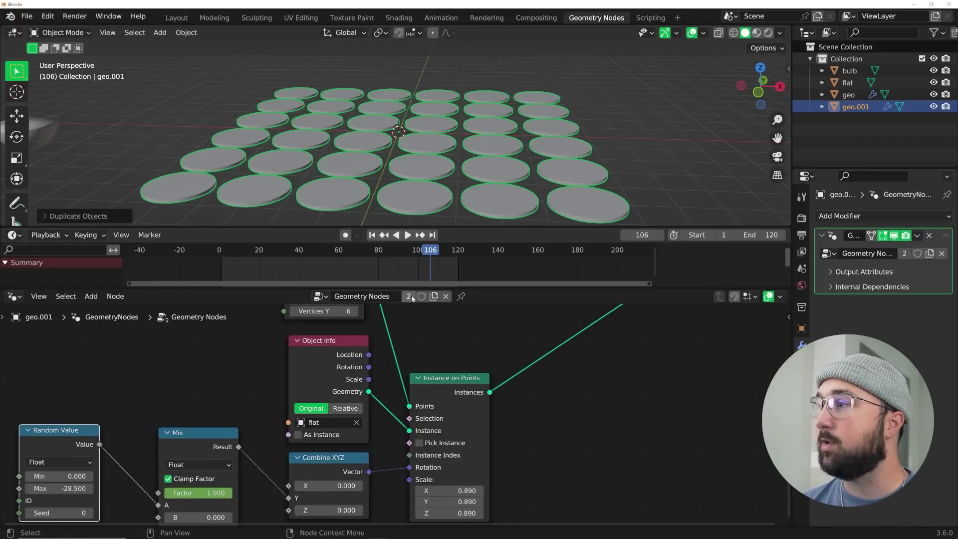
click(409, 295)
click(343, 427)
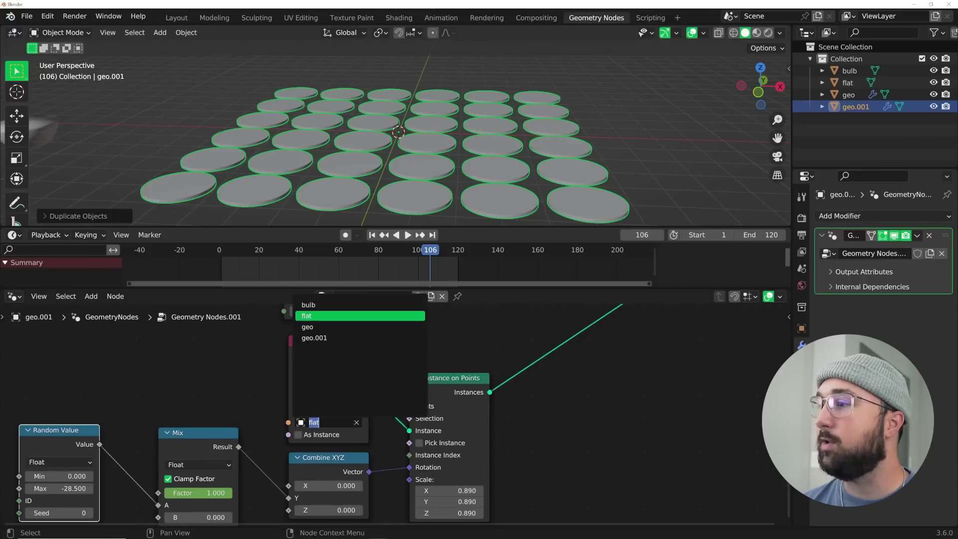
click(251, 382)
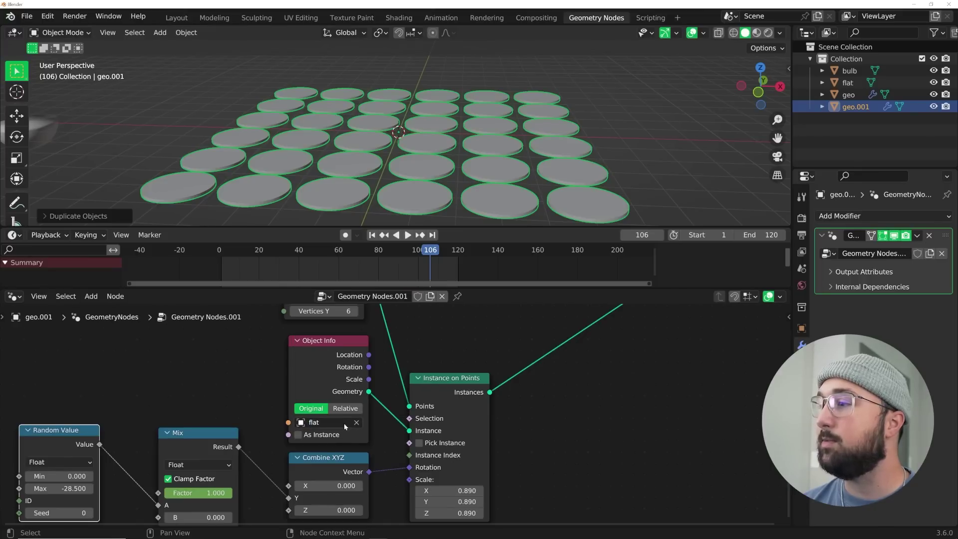
click(344, 426)
click(325, 304)
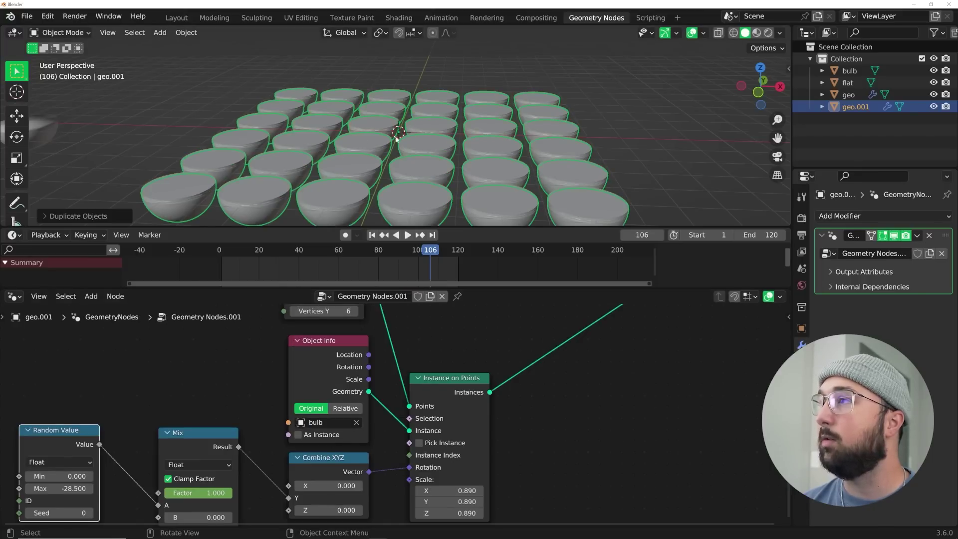
Raise the bowl grid geo.001 along the vertical axis and view the bowls from above.
click(16, 116)
scroll(409, 116, up, 3)
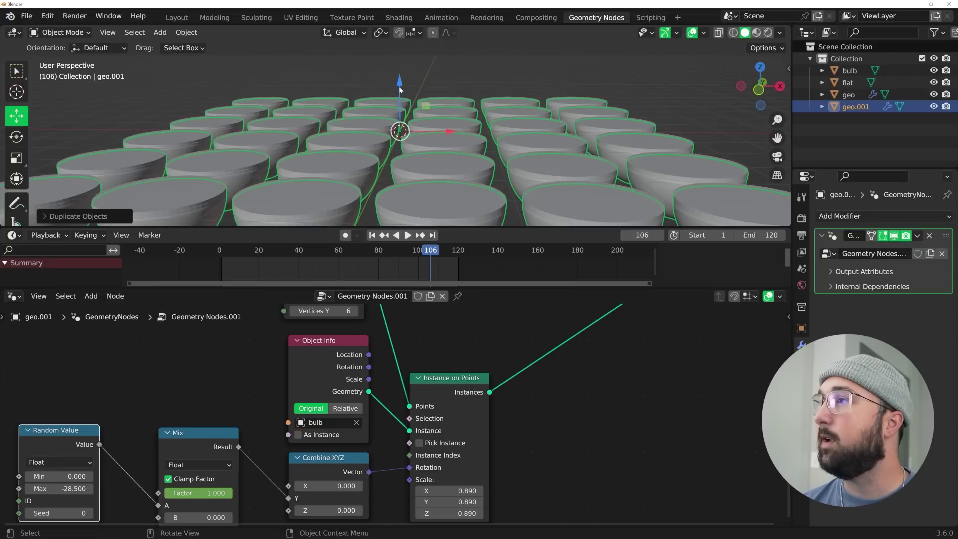
drag(400, 90, 488, 90)
click(324, 71)
click(383, 134)
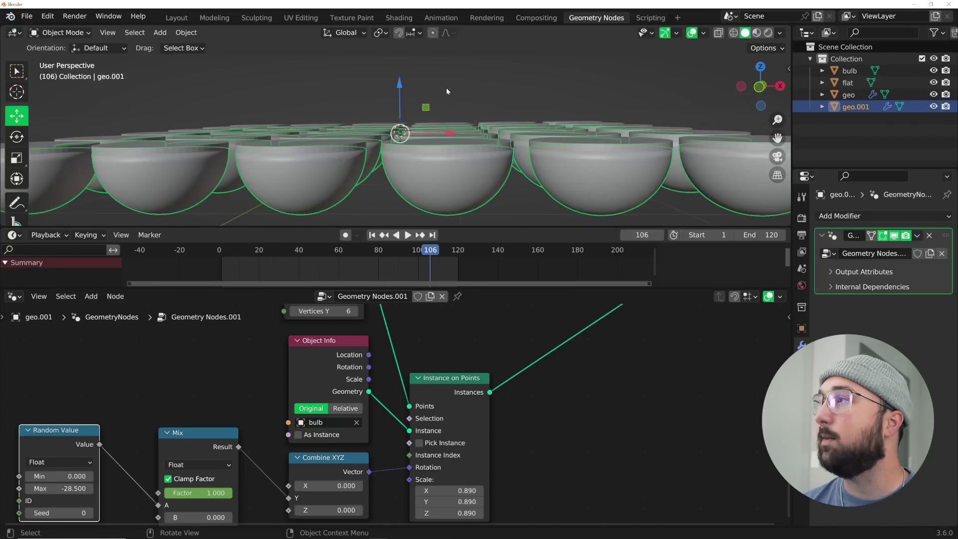
drag(397, 90, 399, 93)
click(417, 85)
middle_drag(417, 85, 438, 128)
Add a plane and scale it to cover the whole disc and bowl grid.
key(shift+a)
click(478, 110)
key(s)
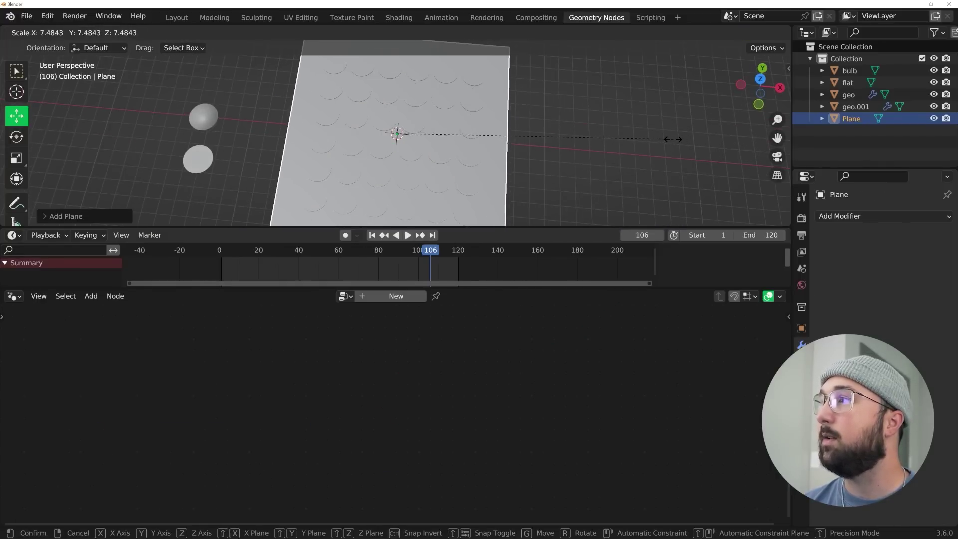
click(607, 142)
middle_drag(608, 141, 512, 223)
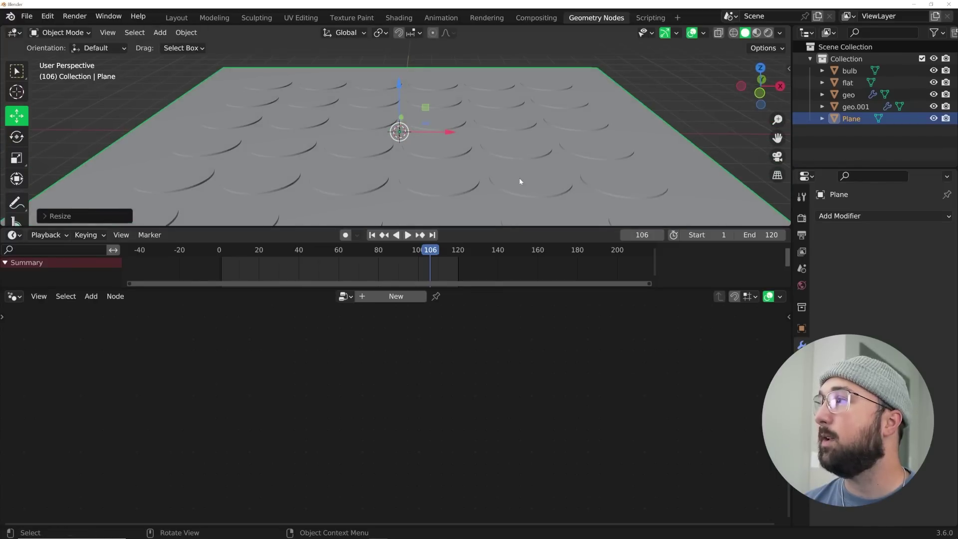
Select geo and arrange its node tree, moving the Group Output node down and left.
click(520, 181)
middle_drag(549, 349, 197, 462)
drag(376, 369, 325, 478)
middle_drag(331, 392, 507, 339)
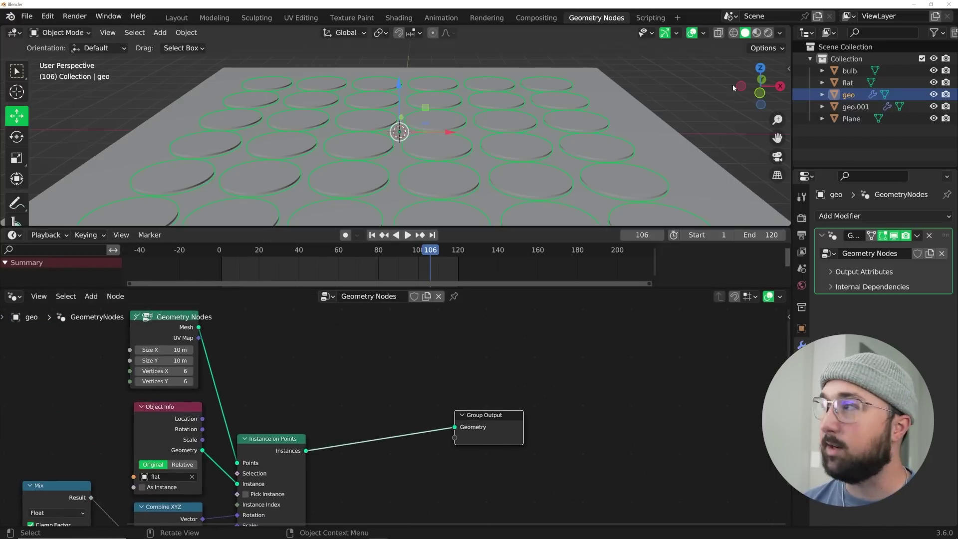
Insert a Realize Instances node before geo's Group Output.
click(780, 33)
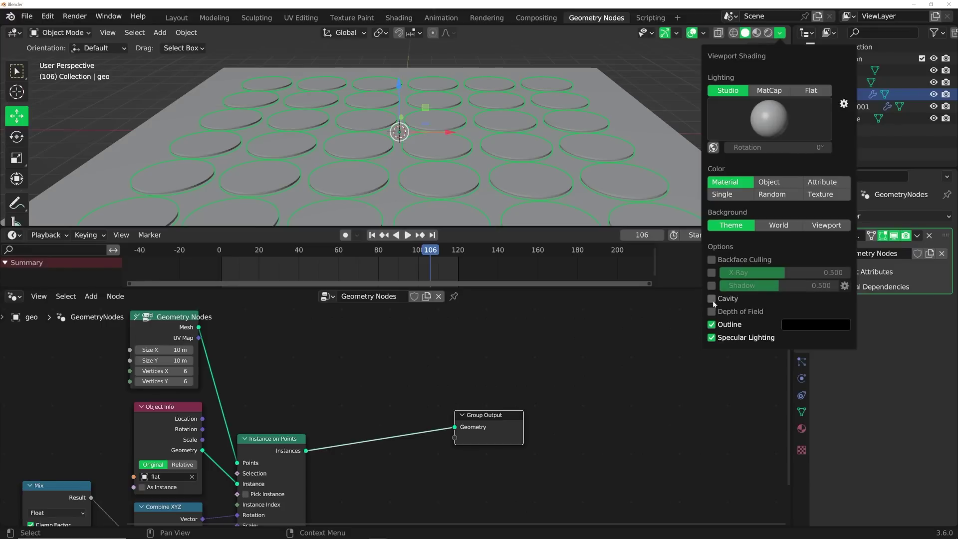
key(shift+a)
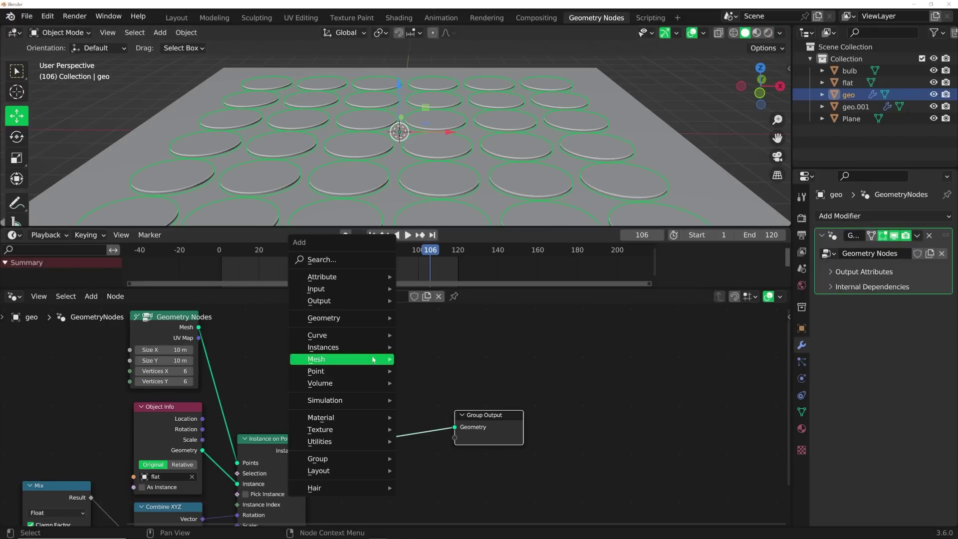
click(329, 256)
text(real)
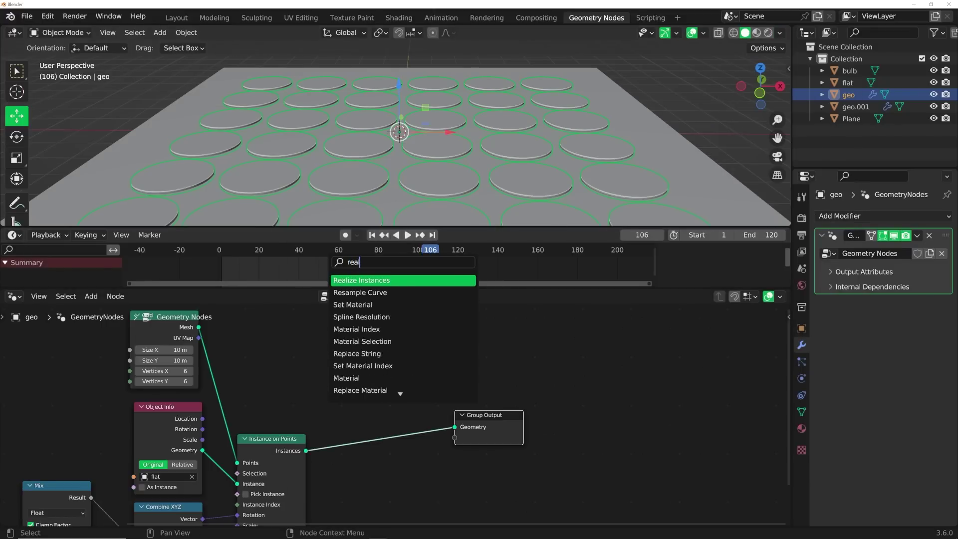
click(364, 281)
click(379, 455)
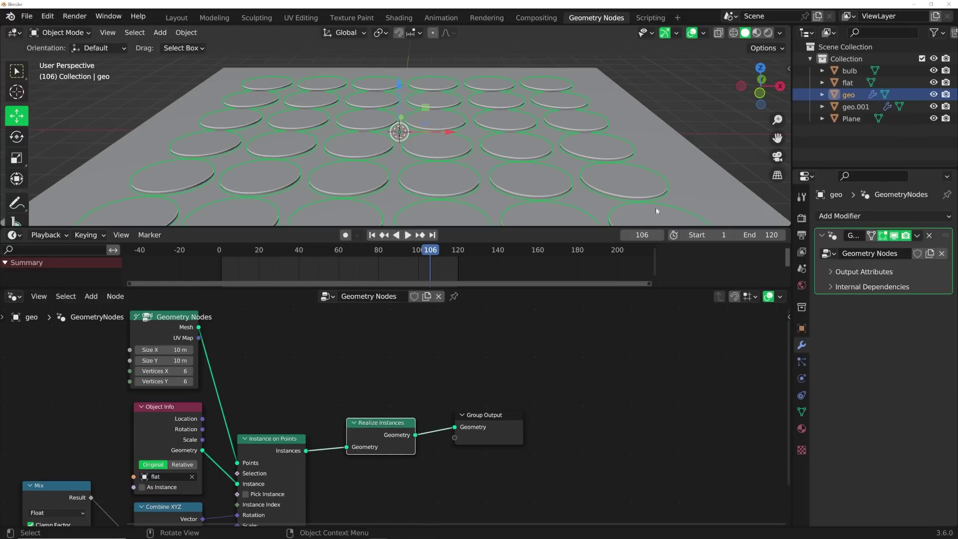
Subdivide the plane with 10 cuts and return to object mode.
click(677, 174)
key(Tab)
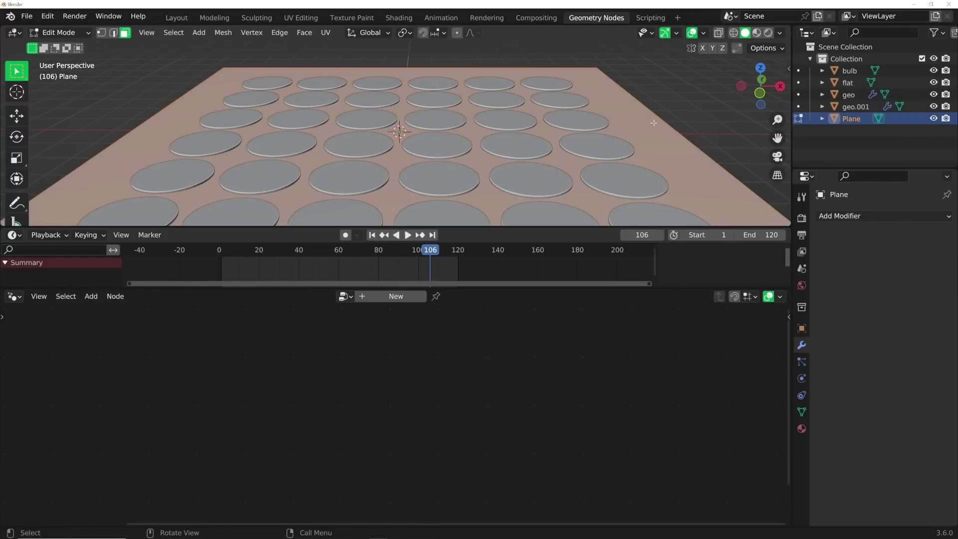
right_click(654, 122)
click(653, 122)
click(81, 219)
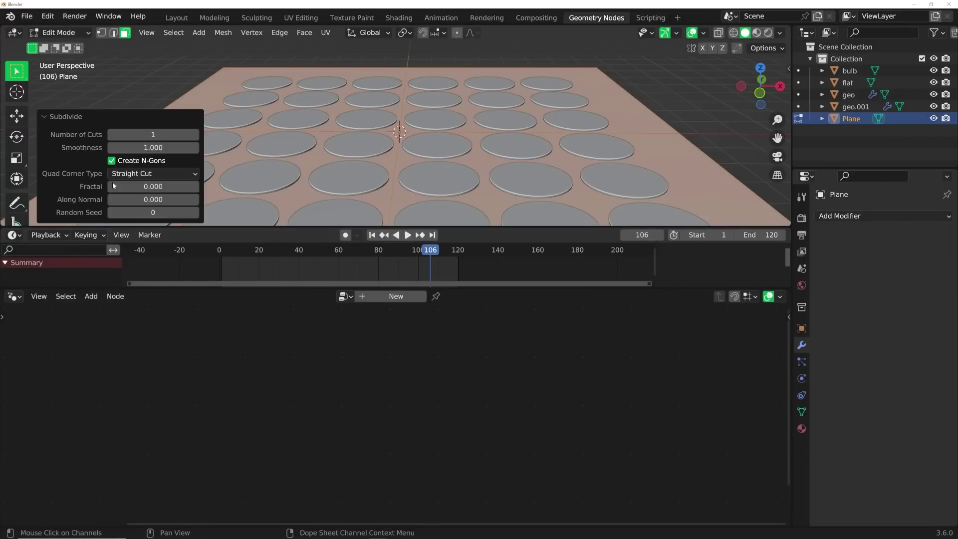
click(120, 134)
text(10)
key(Return)
key(Tab)
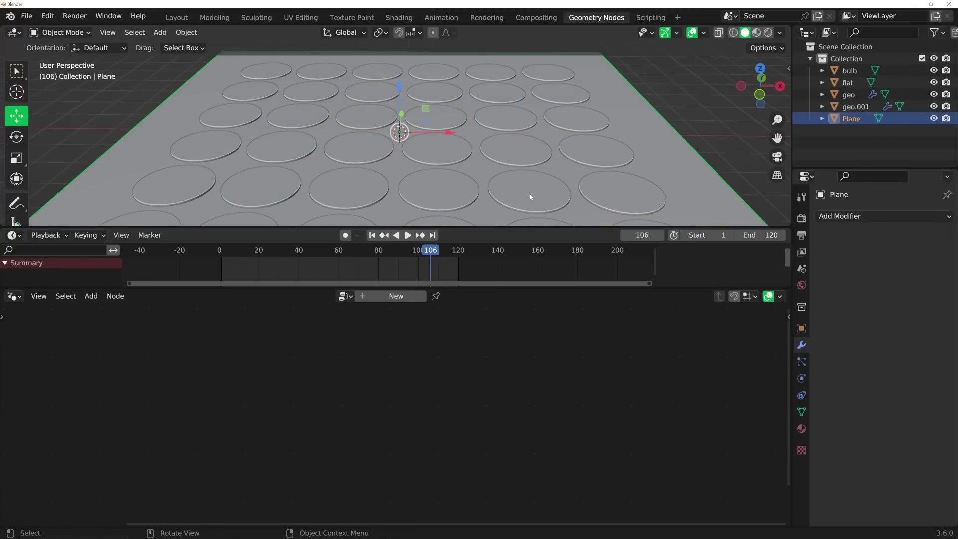
click(530, 197)
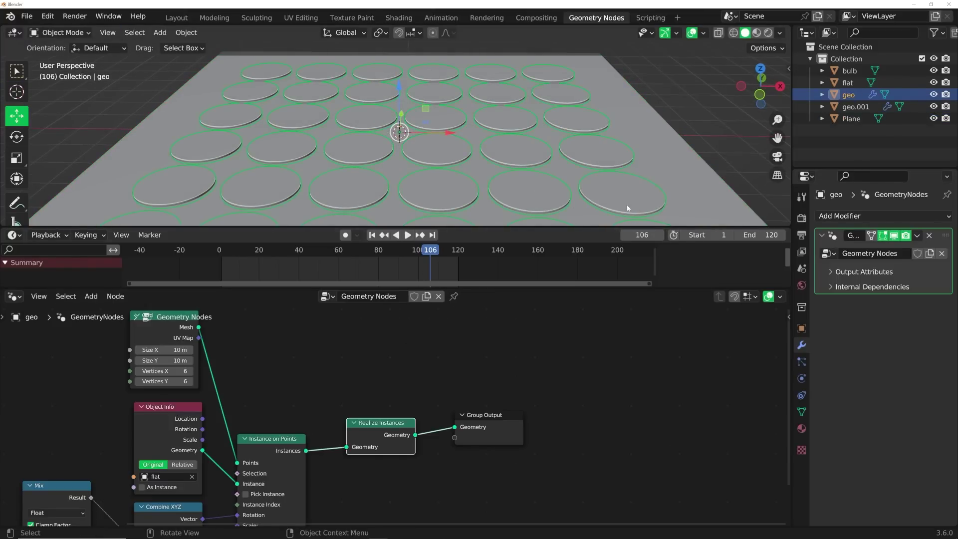
click(700, 184)
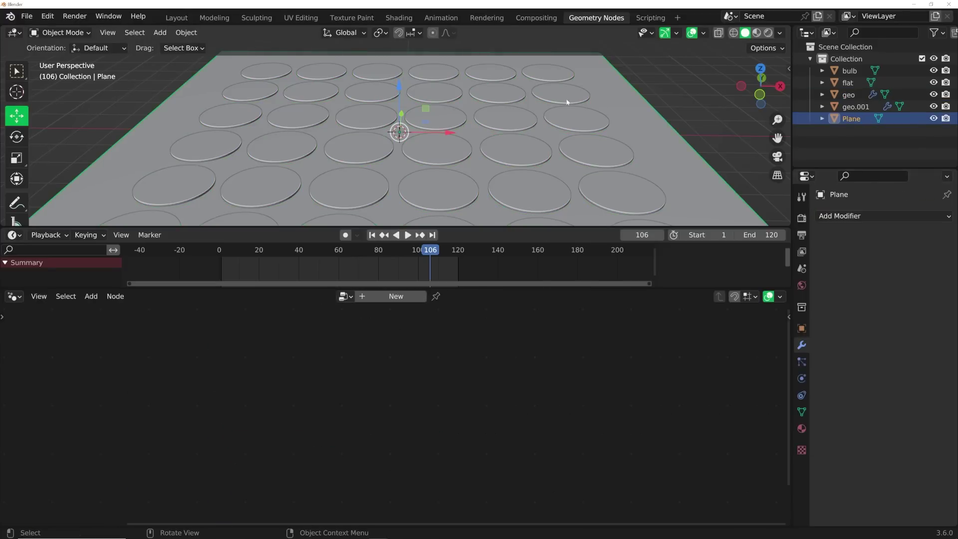
Apply the plane's scale and add a Boolean modifier to it.
key(ctrl+a)
click(574, 97)
click(867, 215)
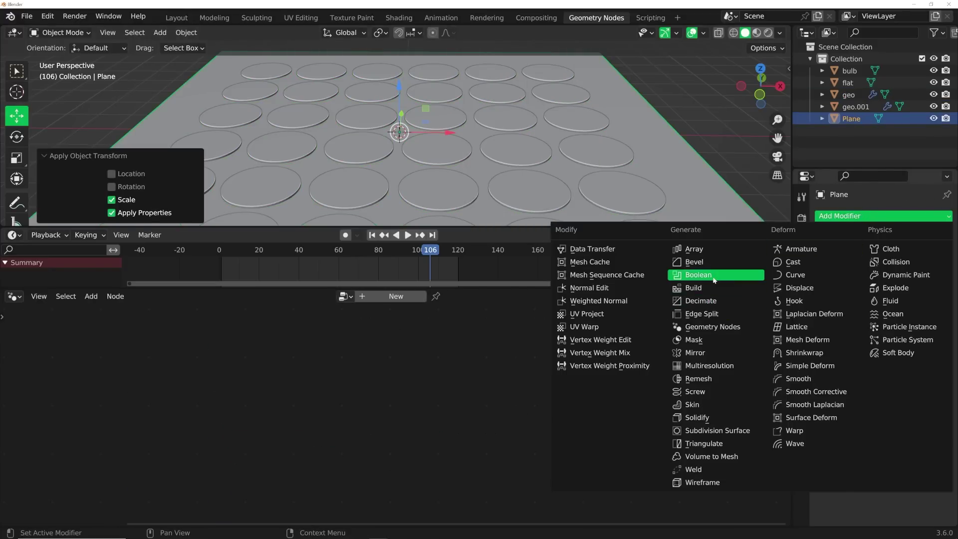
click(697, 275)
Set geo as the Boolean cutter with the Fast solver and apply the cut.
click(929, 283)
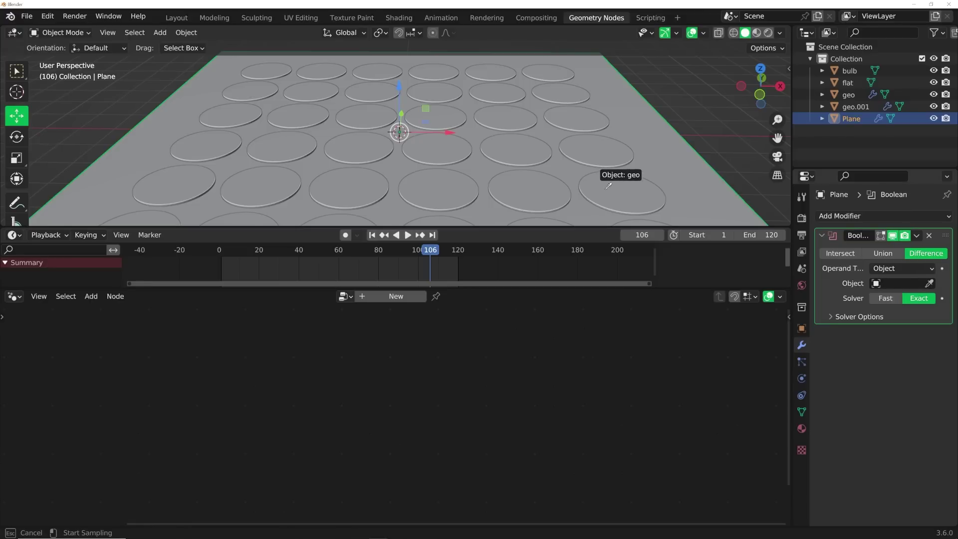
click(622, 186)
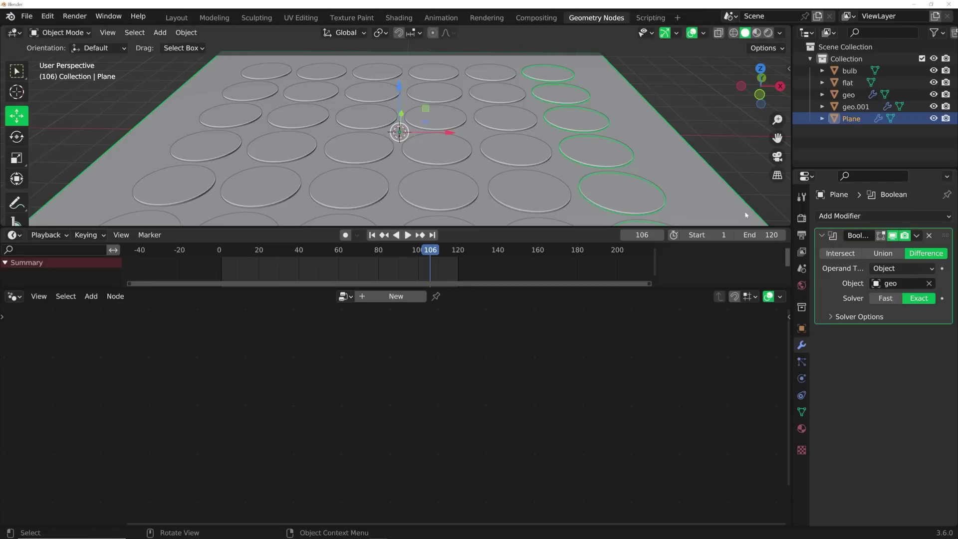
click(882, 298)
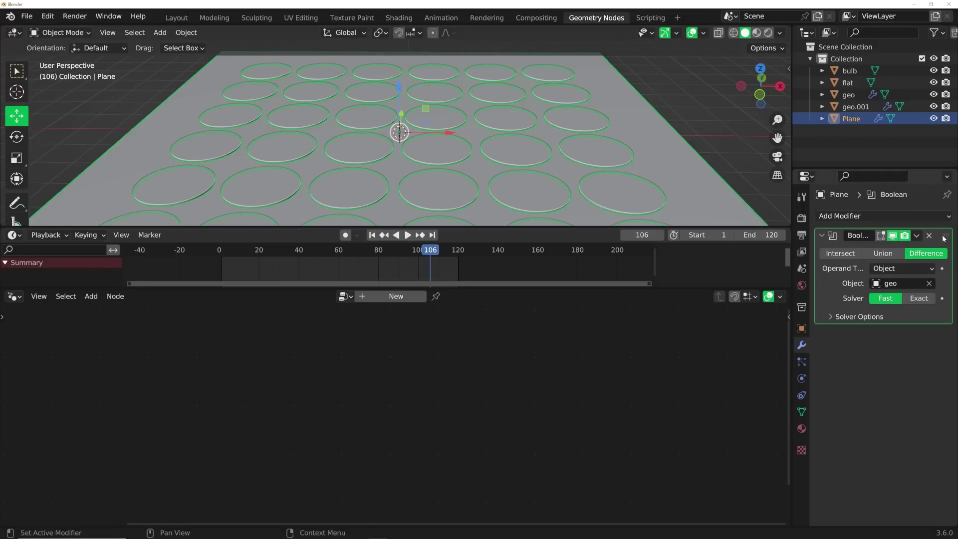
key(ctrl+a)
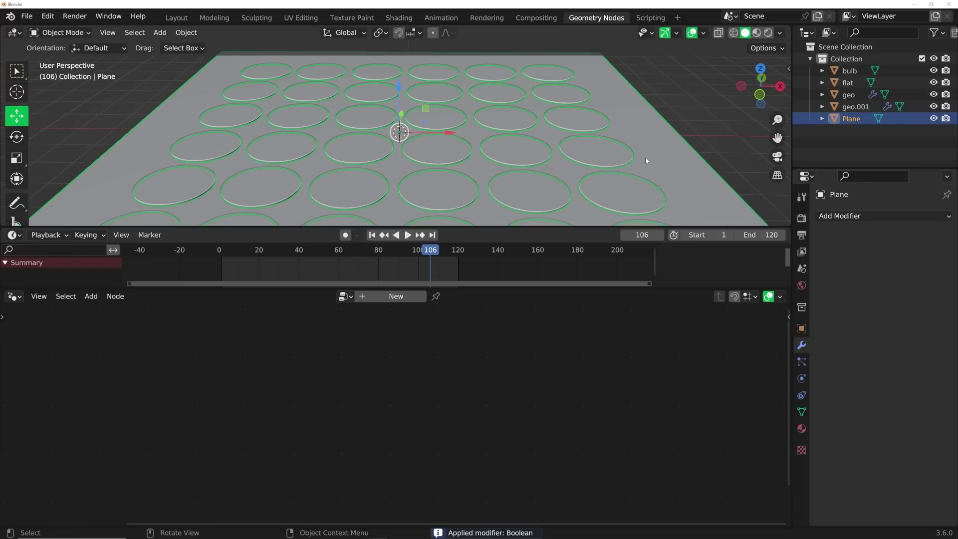
click(605, 157)
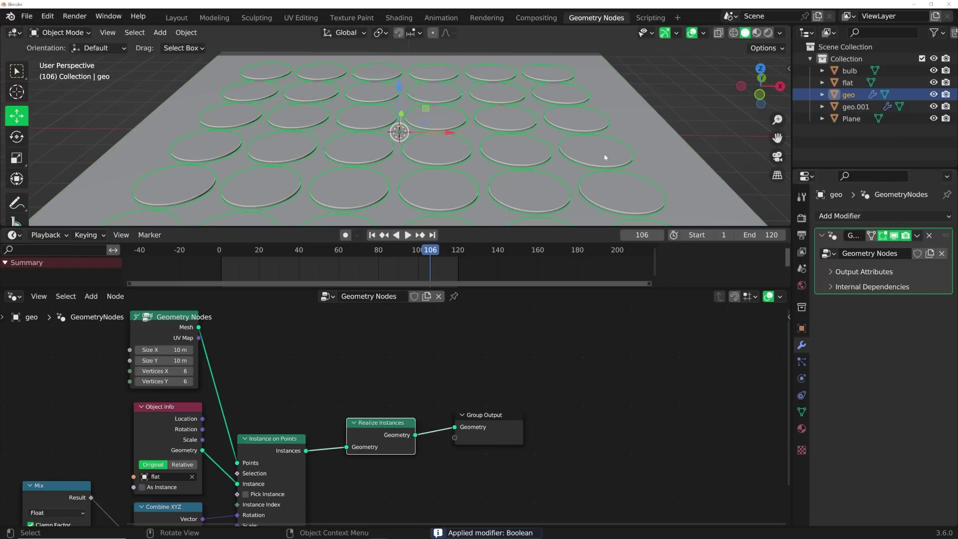
Hide the disc grid geo and bowl grid geo.001 to inspect the holed plane.
key(h)
click(592, 159)
key(h)
middle_drag(588, 160, 513, 211)
scroll(479, 184, down, 4)
middle_drag(439, 154, 402, 151)
scroll(402, 152, up, 6)
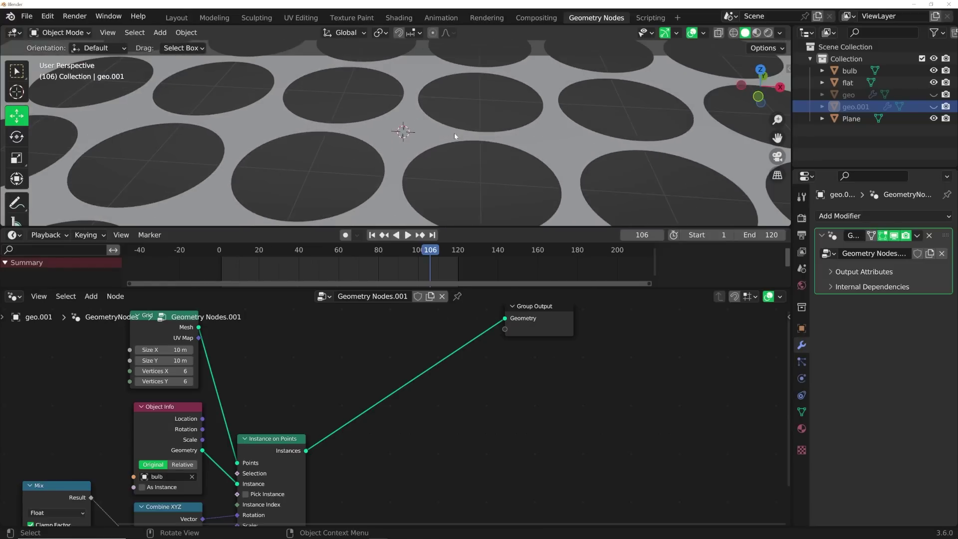
Add Solidify modifiers to geo.001 and the plane, thickening the plane to 0.08 m.
click(853, 217)
click(719, 419)
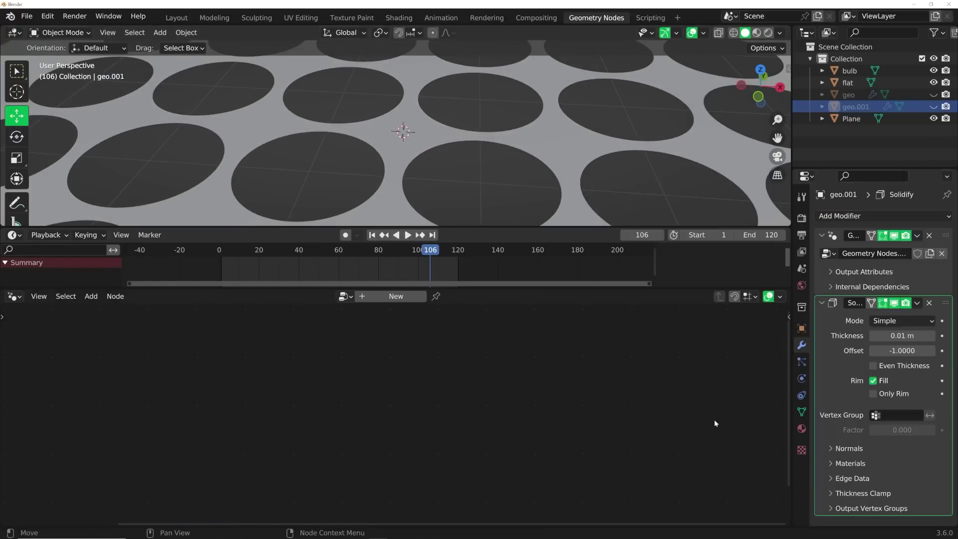
click(555, 148)
click(836, 218)
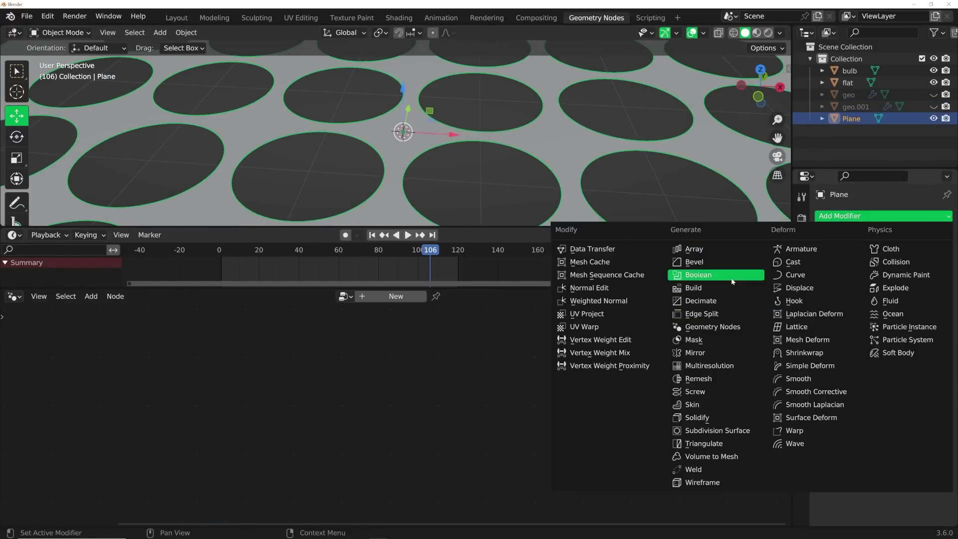
click(698, 417)
mouse_move(902, 268)
mouse_down()
mouse_move(929, 269)
mouse_move(917, 268)
mouse_up()
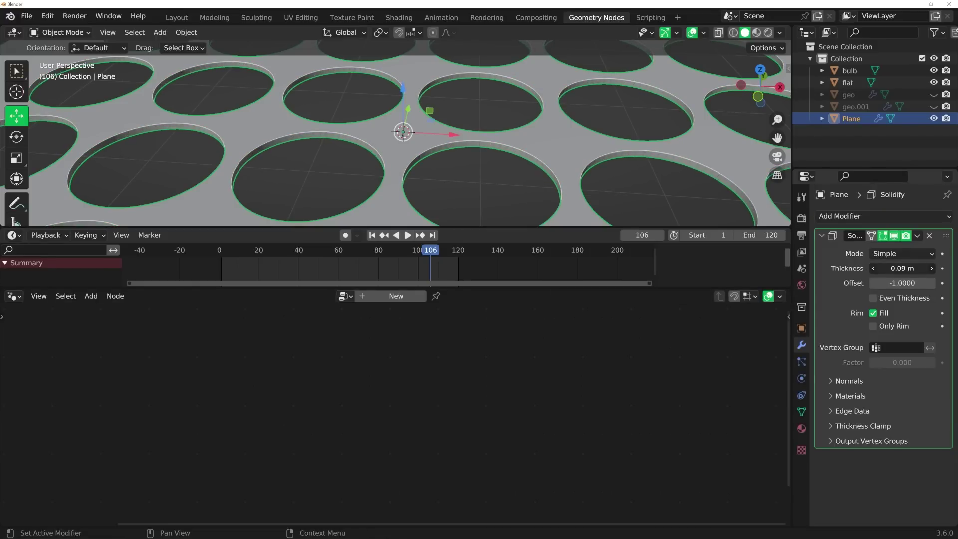
Bevel the board 0.013 m with 3 segments and shade it smooth.
click(848, 215)
click(696, 263)
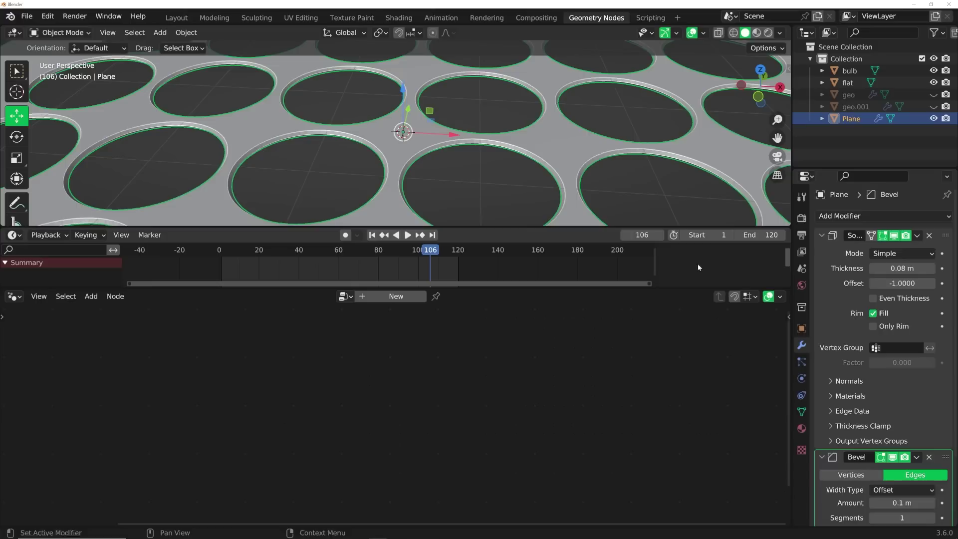
scroll(863, 400, down, 4)
drag(901, 419, 905, 419)
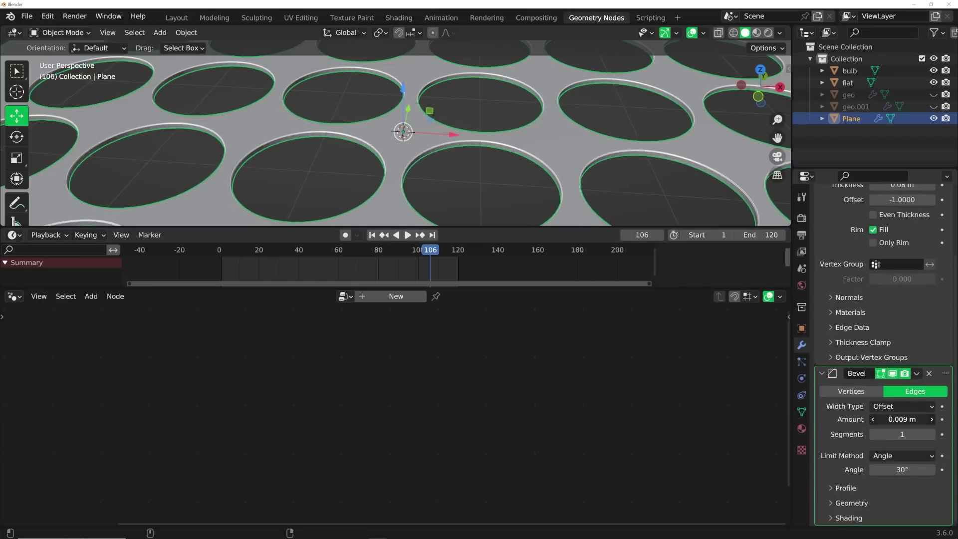
click(932, 435)
click(932, 435)
right_click(658, 161)
click(659, 166)
Make geo.001 and geo visible again and reframe the view.
scroll(628, 157, down, 6)
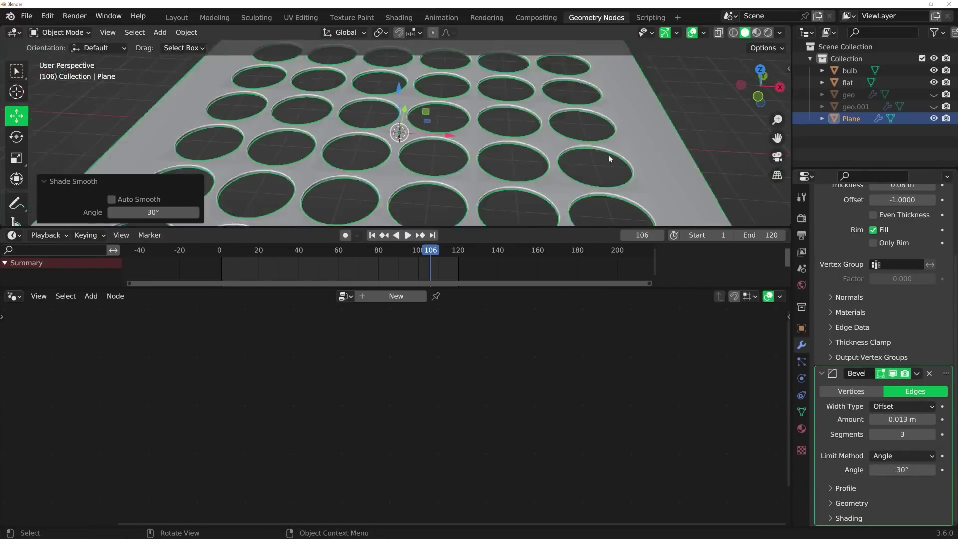
click(933, 106)
click(934, 94)
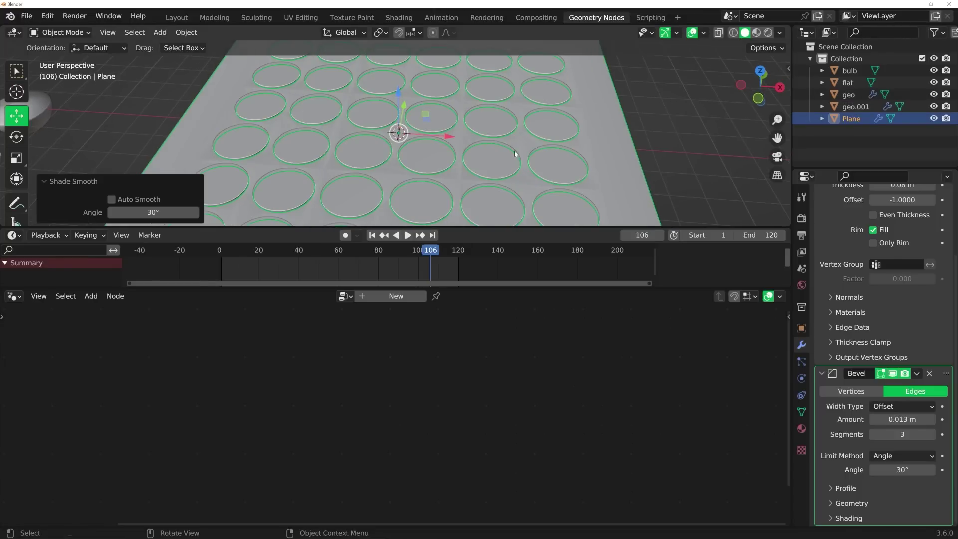
middle_drag(509, 175, 506, 160)
scroll(495, 146, down, 3)
middle_drag(250, 145, 258, 145)
shift+middle_drag(258, 144, 387, 133)
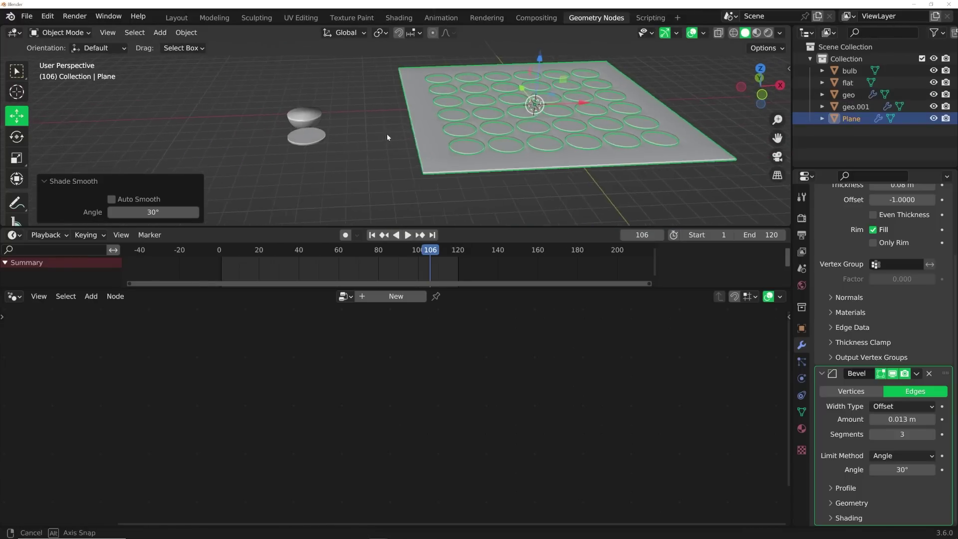
scroll(439, 137, up, 3)
shift+middle_drag(615, 120, 461, 171)
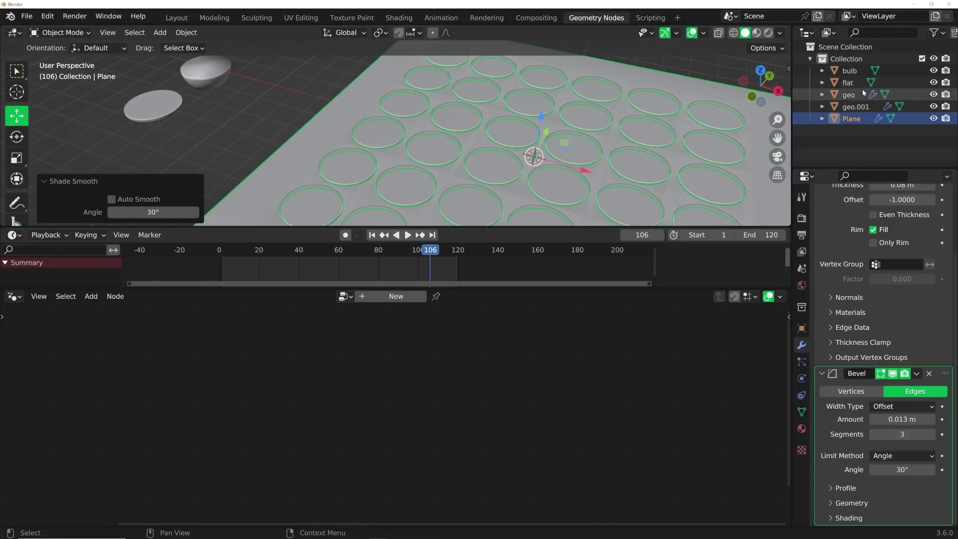
click(847, 84)
Bevel the flat disc by 0.016 m with 3 segments and shade it smooth.
shift+middle_drag(612, 169, 510, 142)
scroll(510, 142, up, 4)
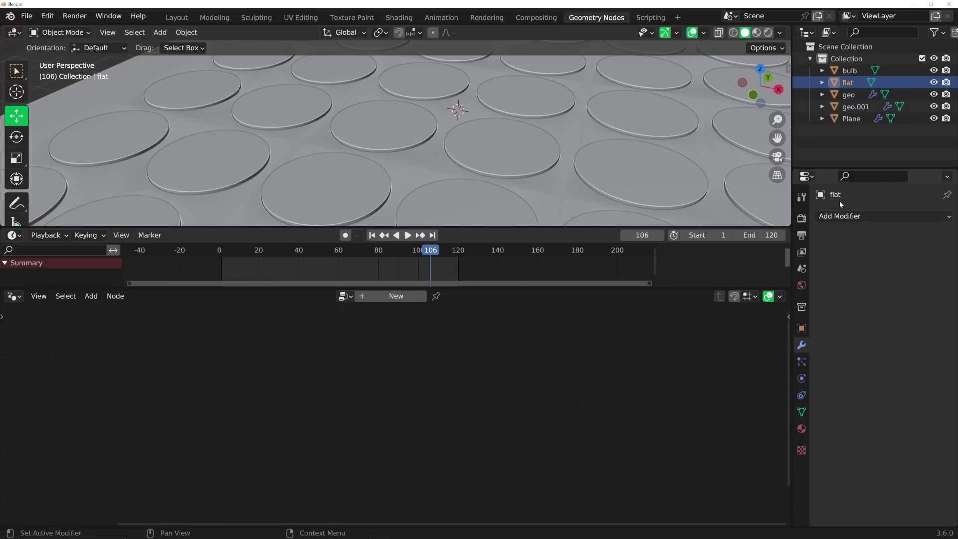
click(857, 215)
click(699, 259)
mouse_move(901, 281)
mouse_down()
mouse_move(870, 281)
mouse_move(883, 280)
mouse_up()
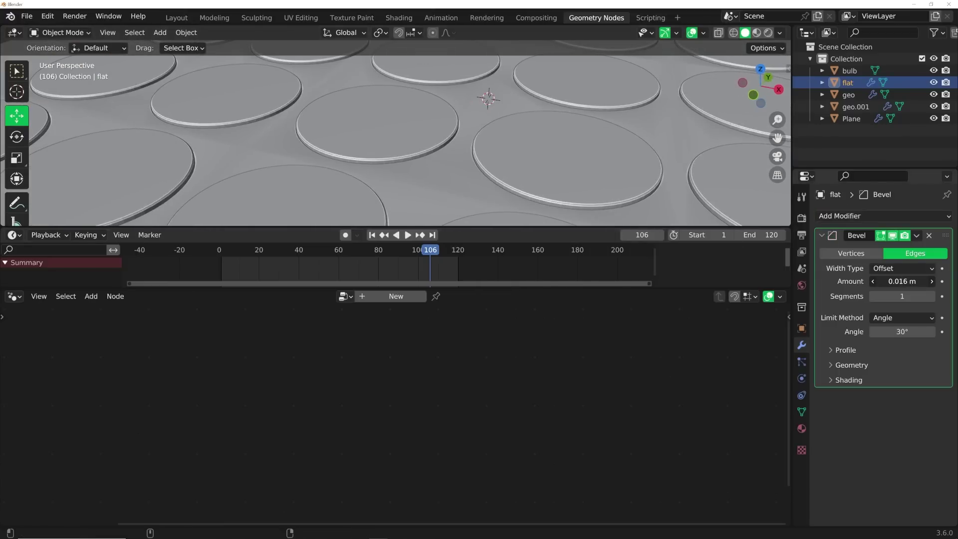
click(931, 296)
click(932, 296)
right_click(581, 158)
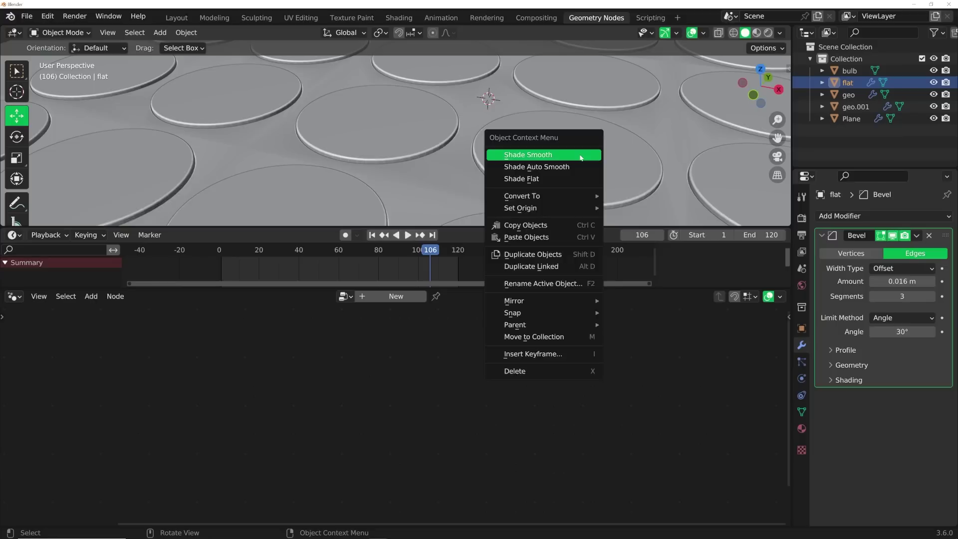
click(580, 155)
Bevel the bulb by 0.039 m with 3 segments and shade it smooth.
middle_drag(455, 176, 460, 124)
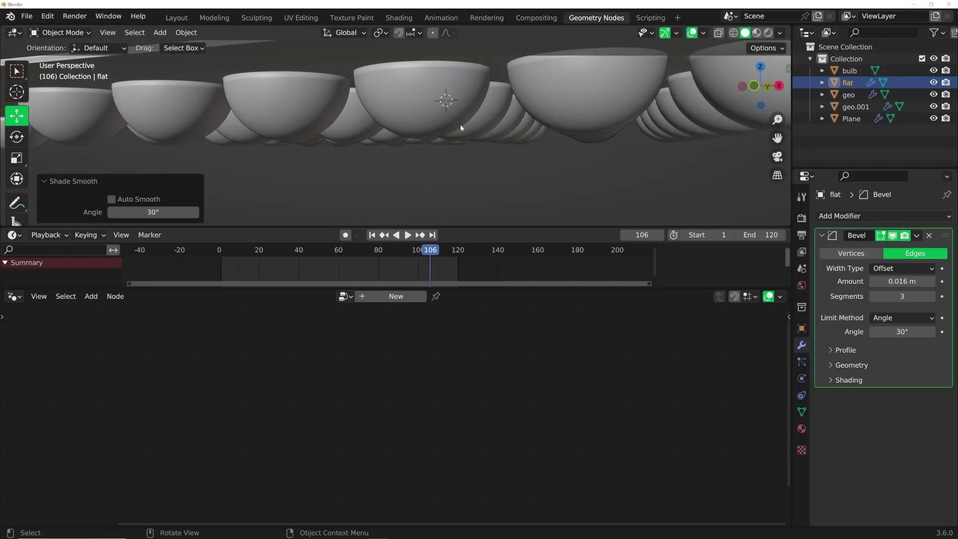
click(422, 94)
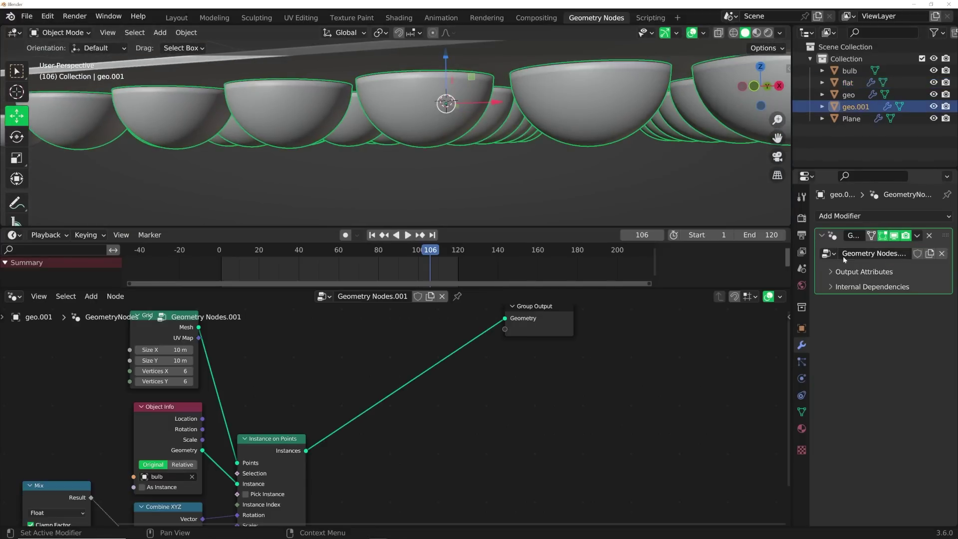
click(844, 215)
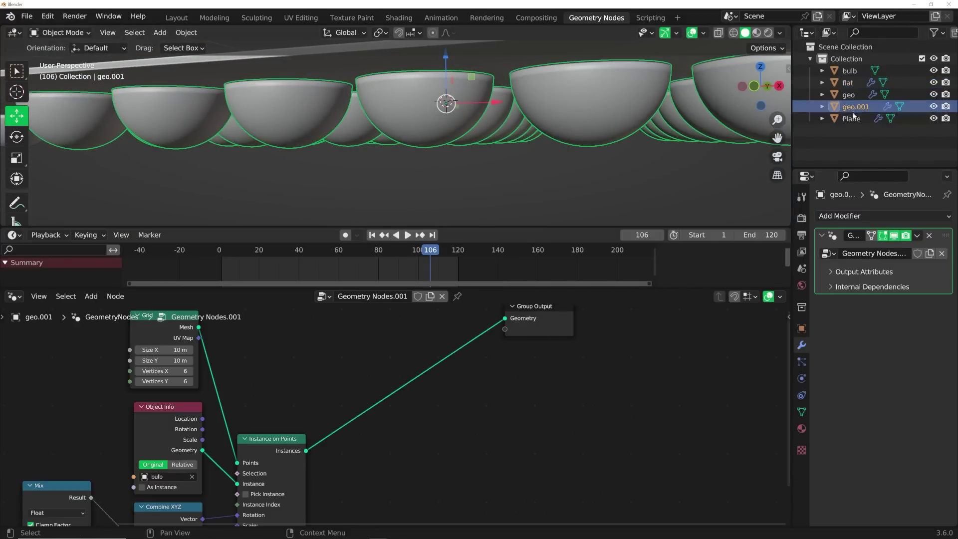
click(849, 71)
click(846, 215)
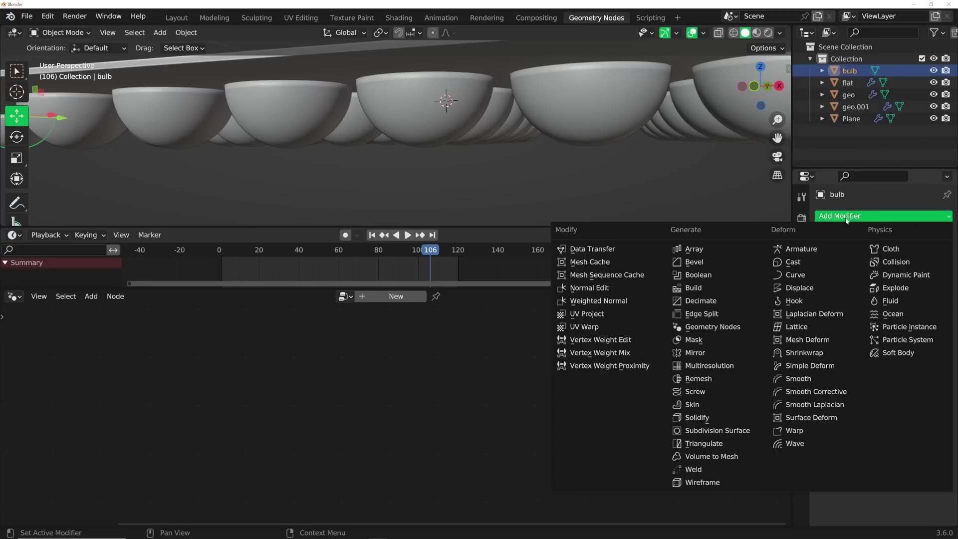
click(703, 262)
drag(933, 284, 905, 281)
click(931, 297)
click(931, 297)
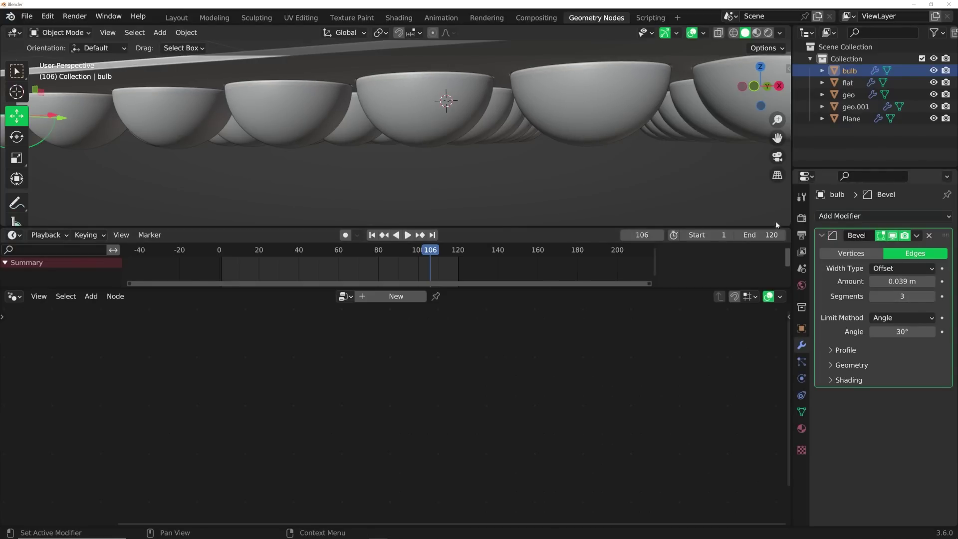
right_click(593, 127)
click(593, 129)
middle_drag(499, 102, 517, 140)
scroll(517, 142, down, 3)
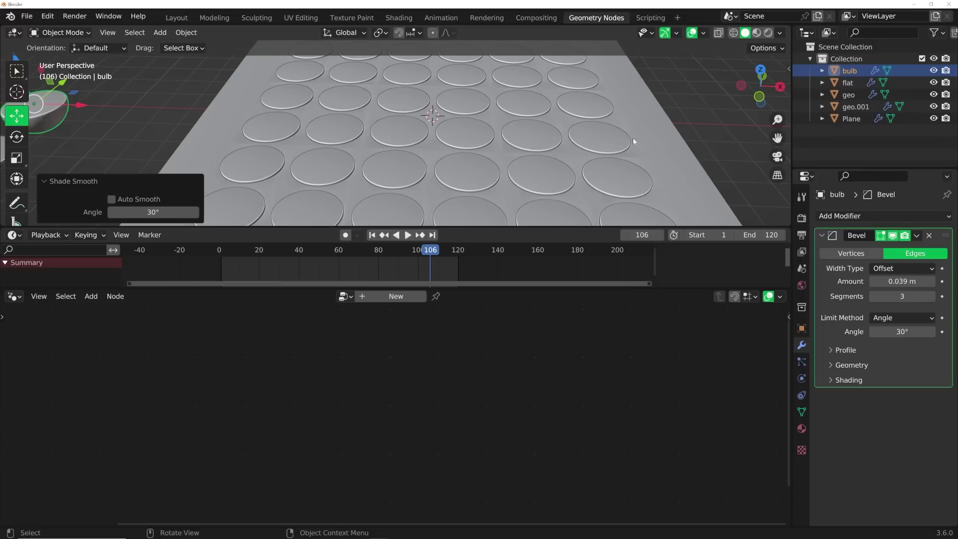
In the holed board's Bevel modifier Profile settings, change Shape from 0.50 to 1.00.
click(649, 141)
scroll(334, 181, up, 6)
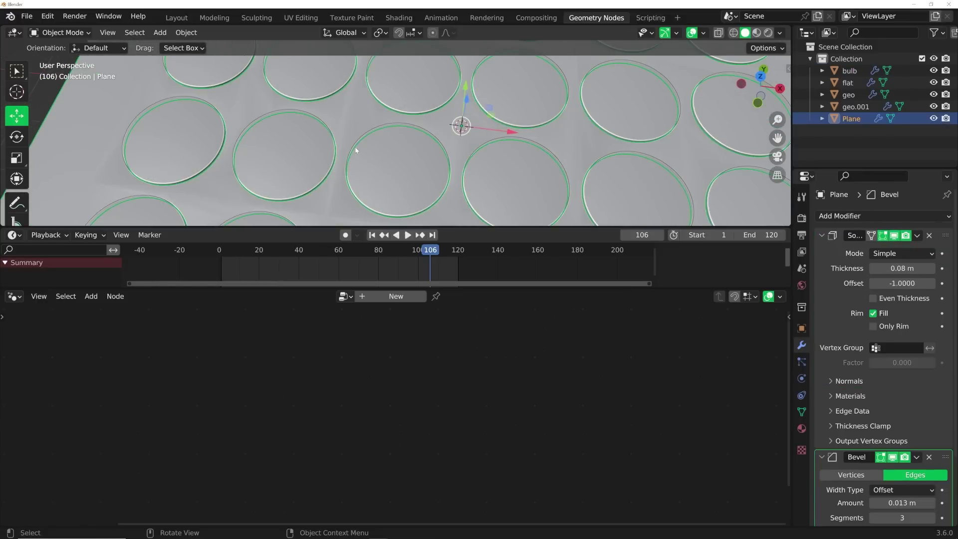
shift+middle_drag(354, 147, 363, 101)
scroll(869, 381, down, 4)
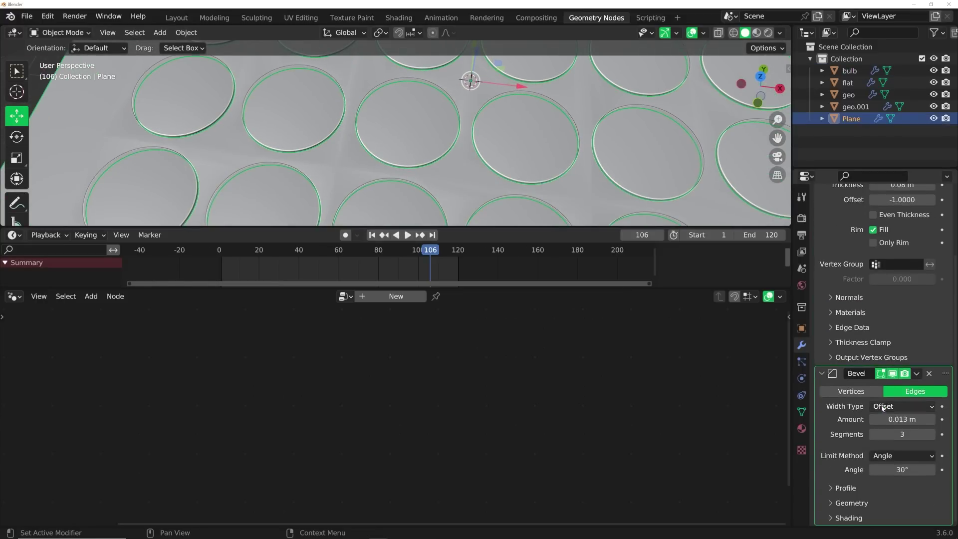
click(855, 485)
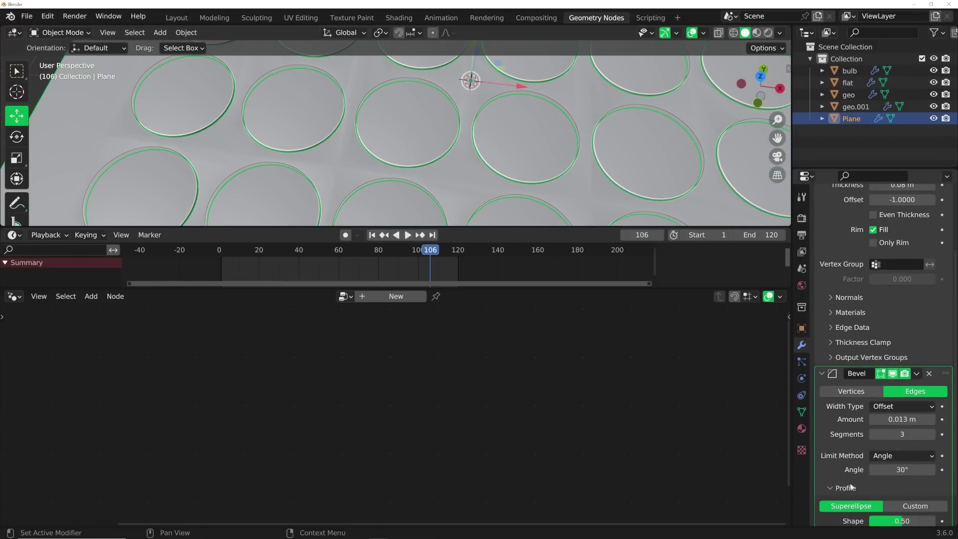
scroll(854, 479, down, 2)
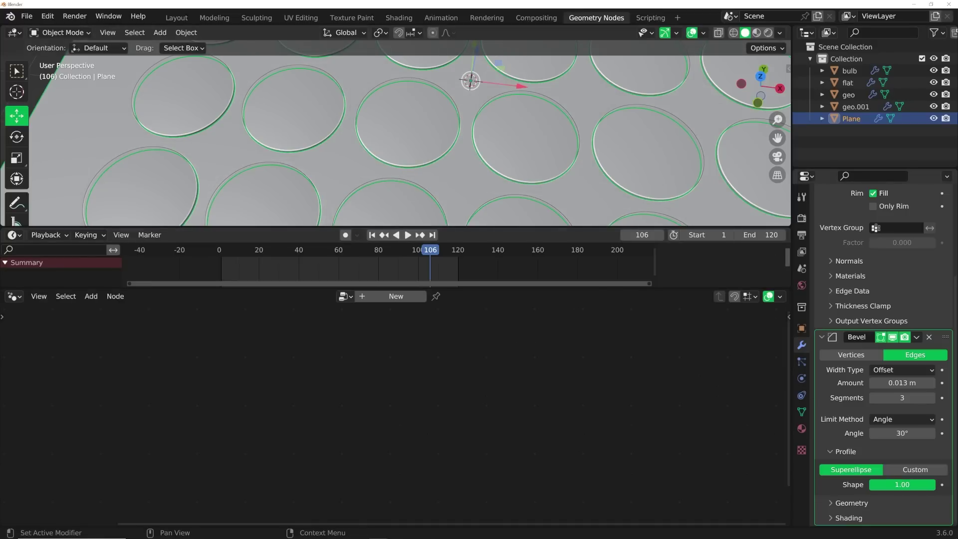
scroll(378, 121, down, 3)
middle_drag(411, 153, 415, 141)
click(746, 149)
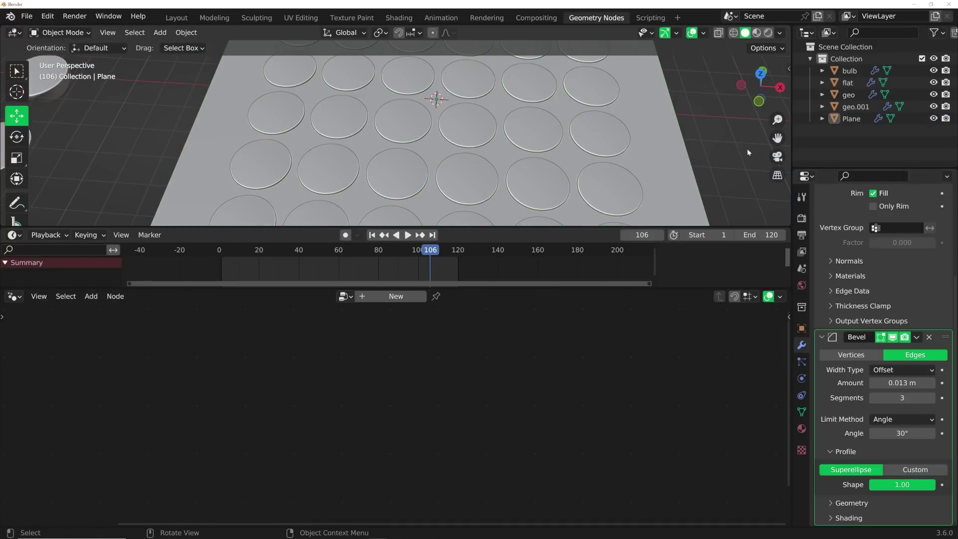
scroll(593, 157, up, 4)
Delete the Realize Instances node from geo's tree and shrink the disc instances to 0.870 scale.
click(447, 111)
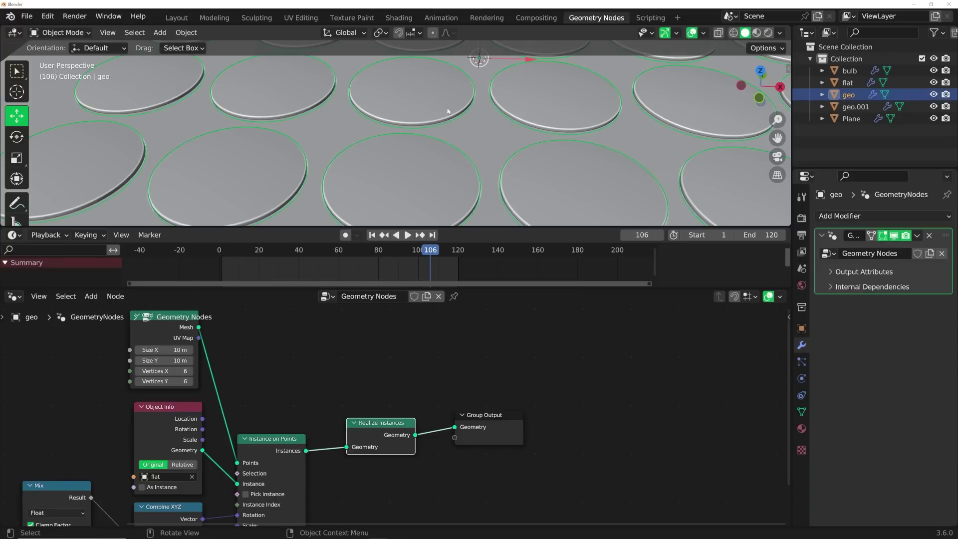
middle_drag(323, 421, 421, 352)
scroll(465, 136, down, 5)
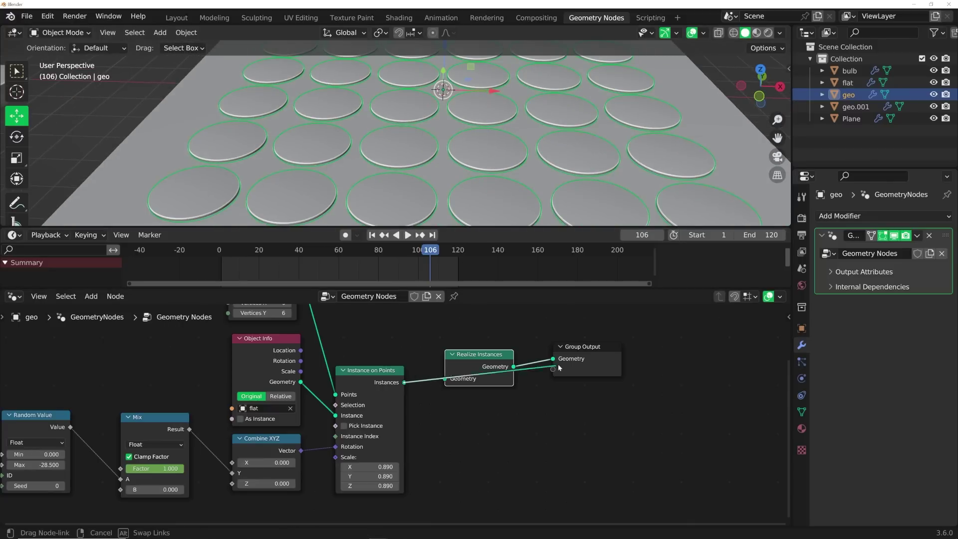
key(ctrl+x)
scroll(427, 154, up, 1)
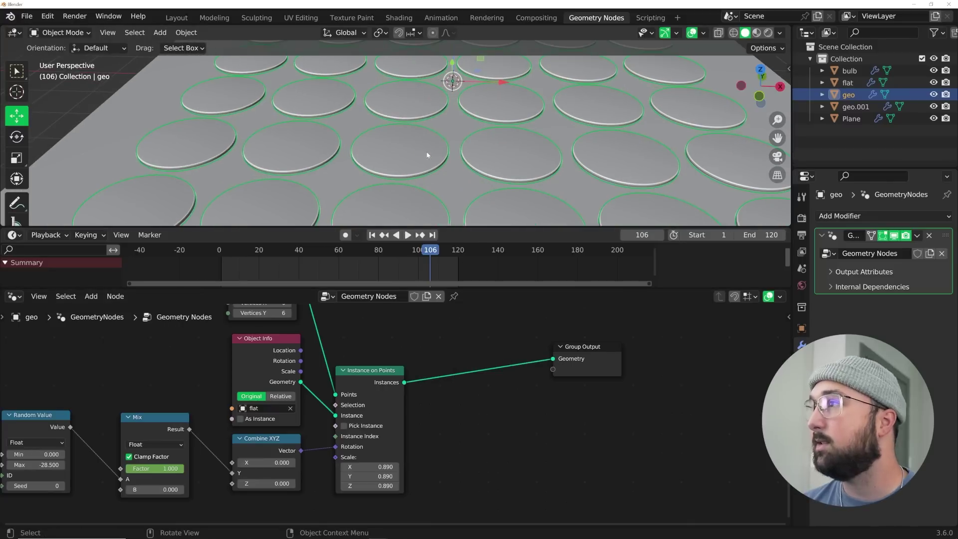
middle_drag(432, 414, 456, 358)
scroll(451, 368, up, 4)
drag(405, 406, 389, 432)
Set the geo.001 bulb instances' scale to 0.830.
middle_drag(479, 172, 488, 125)
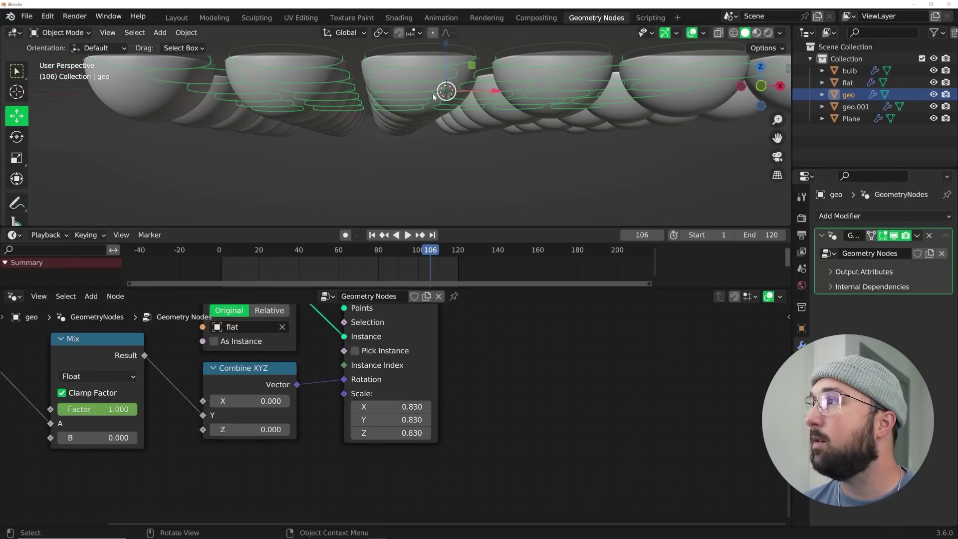
click(435, 100)
middle_drag(434, 102, 430, 147)
middle_drag(439, 207, 438, 218)
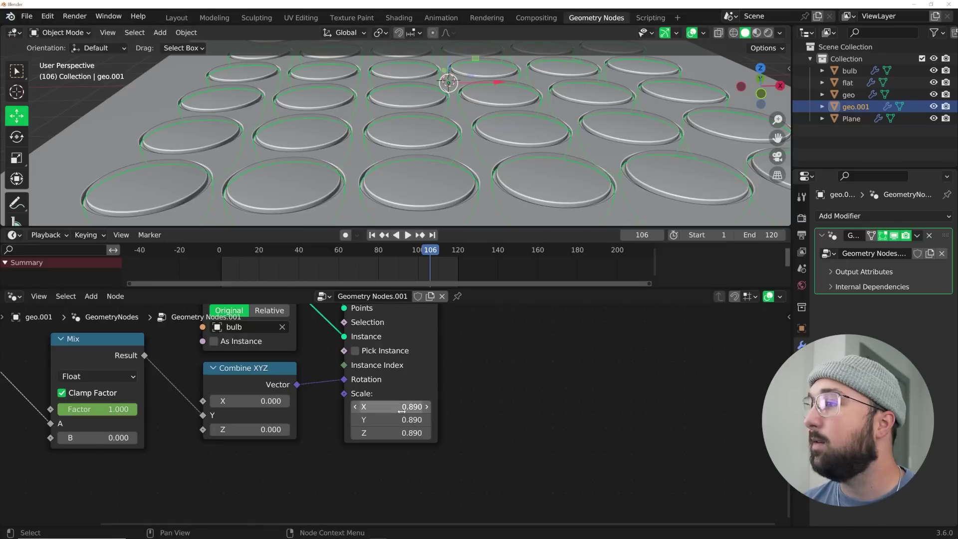
mouse_move(400, 407)
mouse_down()
mouse_move(399, 432)
mouse_move(389, 432)
mouse_move(398, 407)
mouse_up()
middle_drag(463, 124, 466, 172)
scroll(466, 172, down, 5)
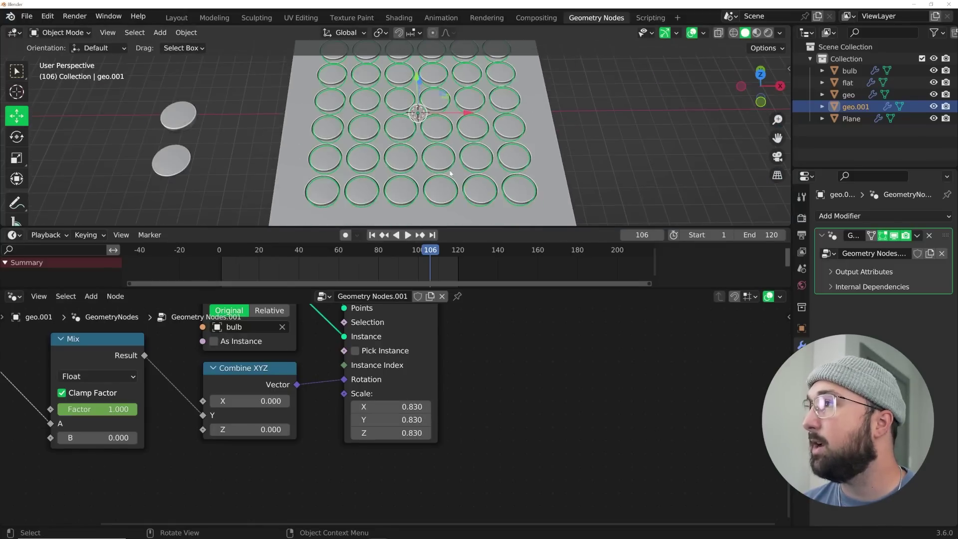
click(621, 130)
Review the tightened grids from above and stop the animation playback.
middle_drag(285, 56, 277, 92)
scroll(277, 91, up, 2)
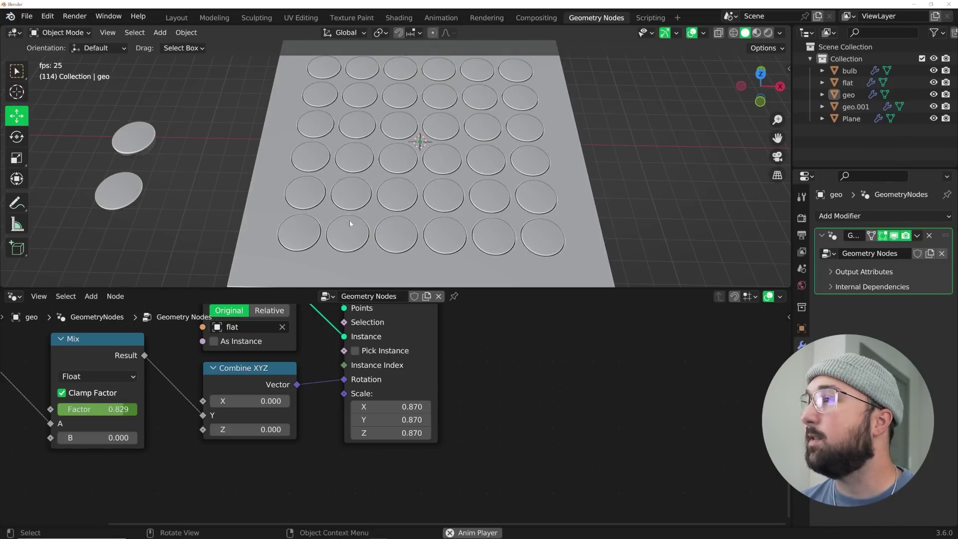
scroll(350, 221, up, 4)
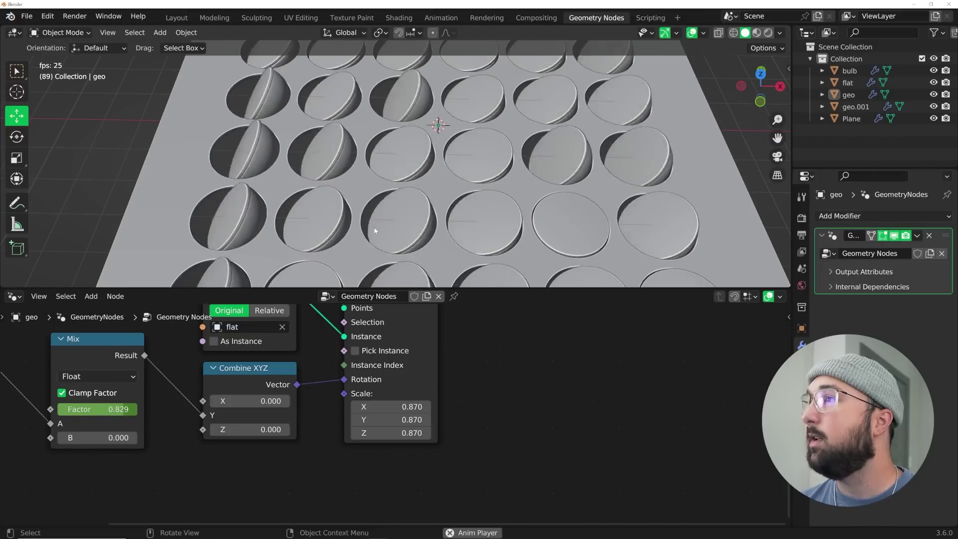
key(space)
scroll(426, 210, down, 3)
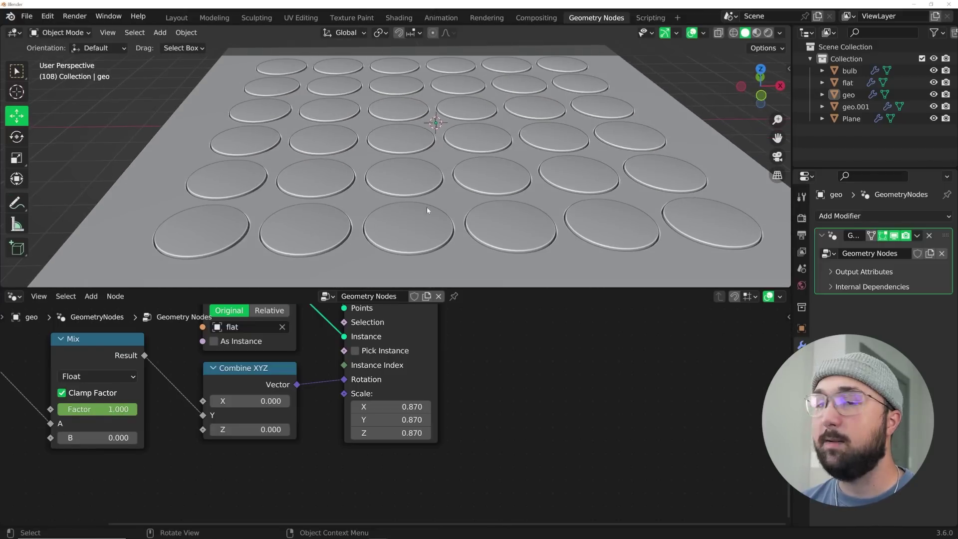
middle_drag(352, 191, 355, 167)
Add a Set Material node before Group Output in the geo node tree.
middle_drag(537, 352, 327, 456)
scroll(327, 455, down, 1)
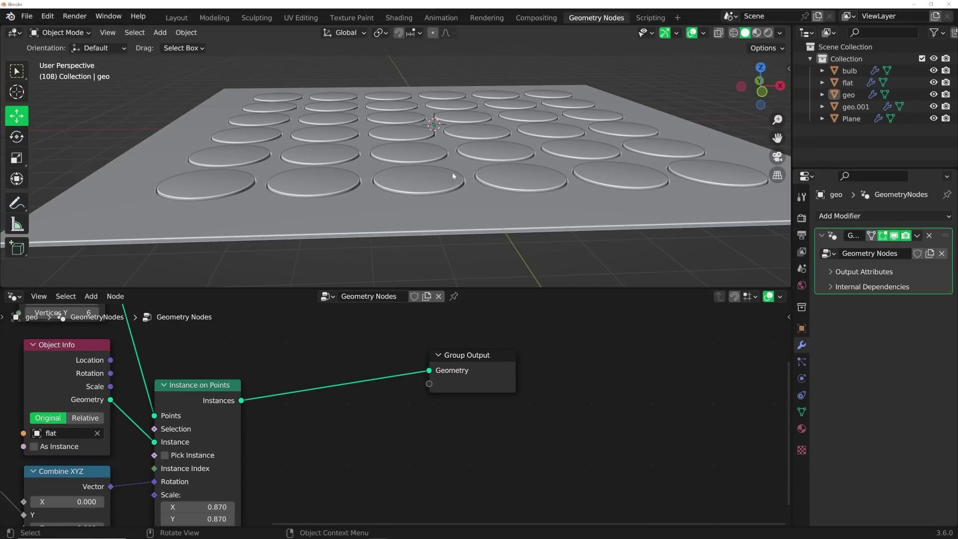
click(438, 179)
key(shift+a)
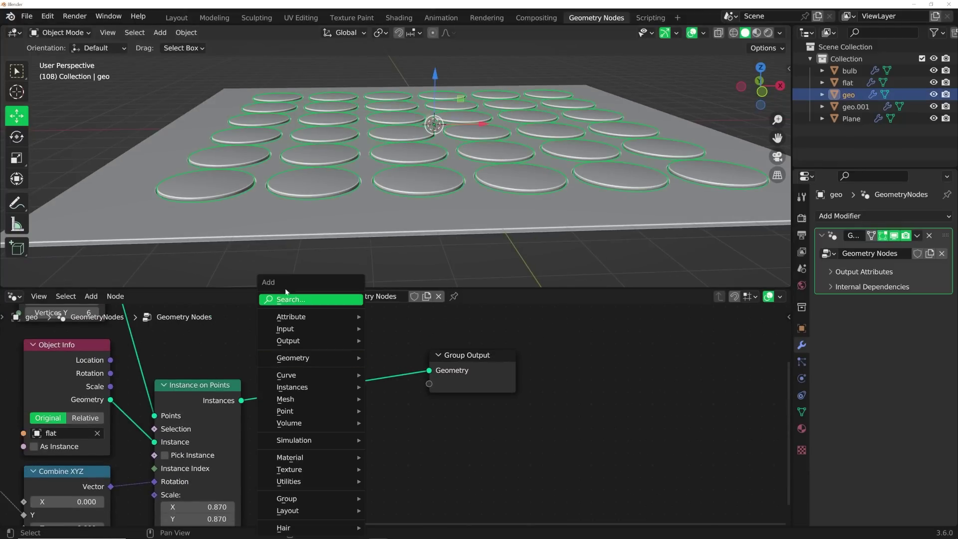
text(set m)
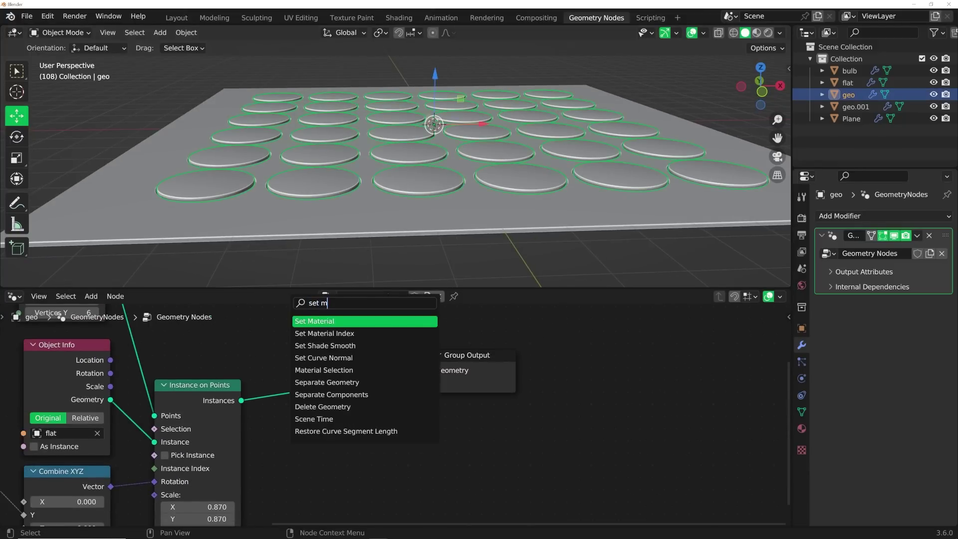
key(Return)
click(339, 374)
Create a new material named logo on the holed board.
click(564, 207)
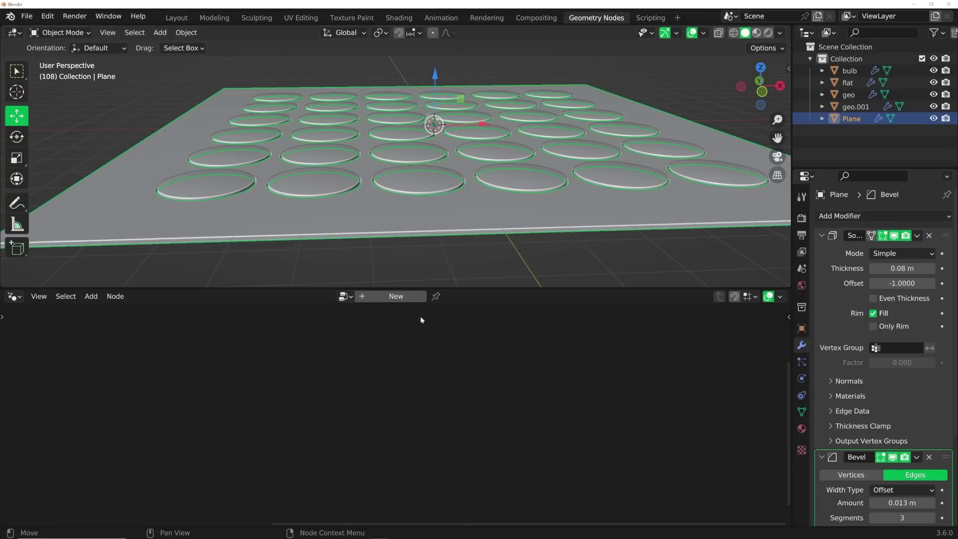
click(801, 429)
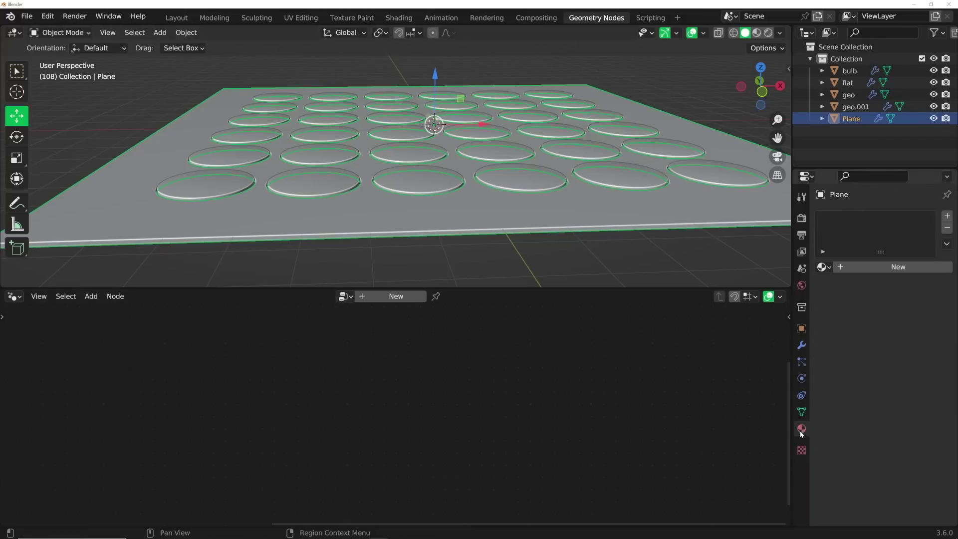
click(888, 267)
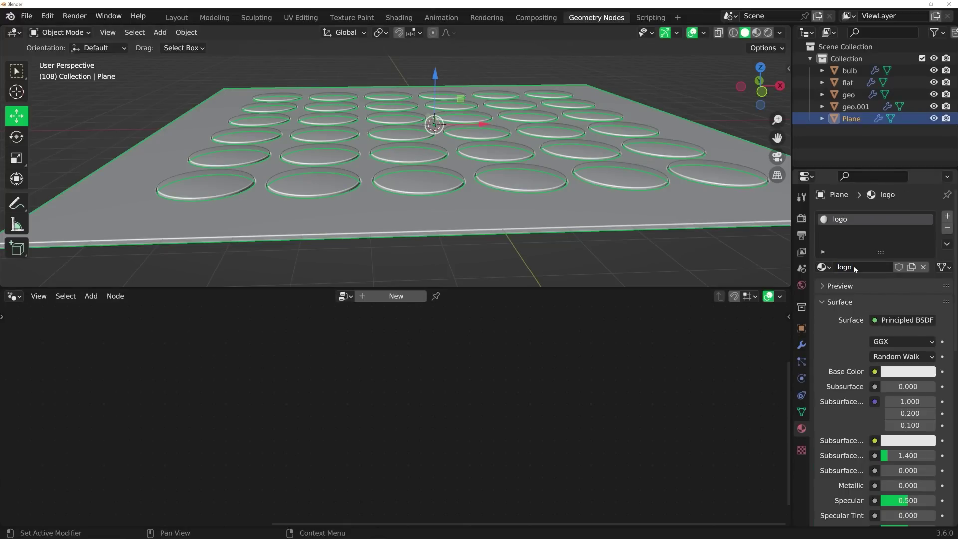
Assign the logo material to geo in its Set Material node and material list.
click(522, 204)
click(337, 410)
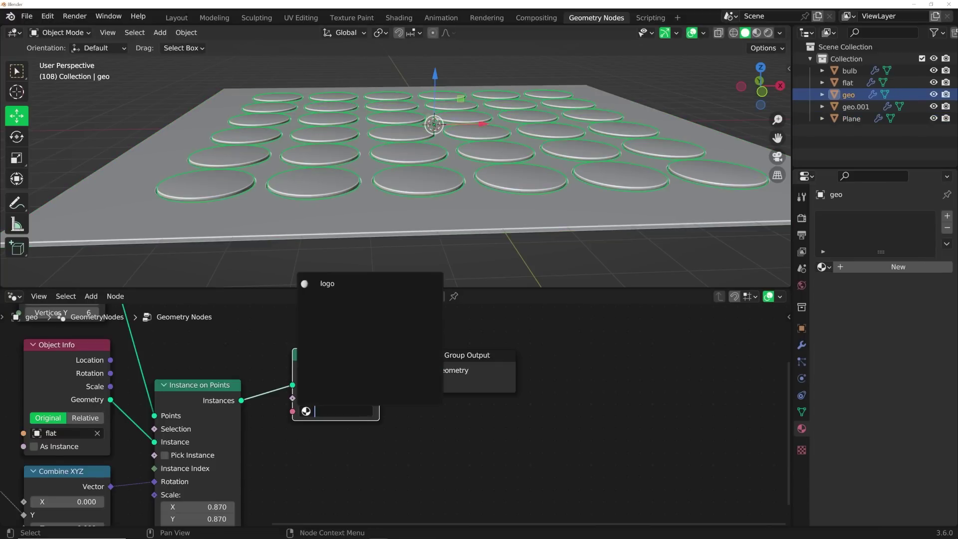
click(339, 283)
click(822, 267)
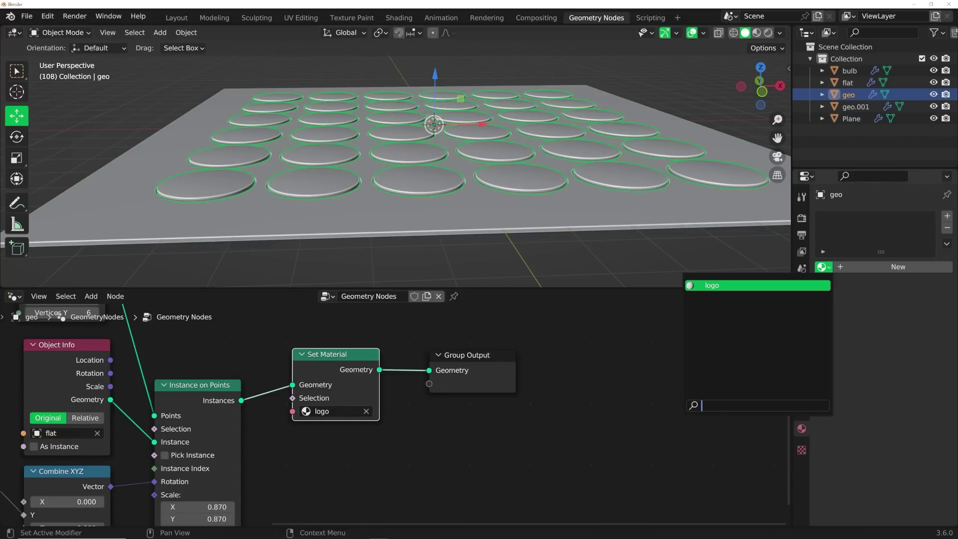
click(833, 279)
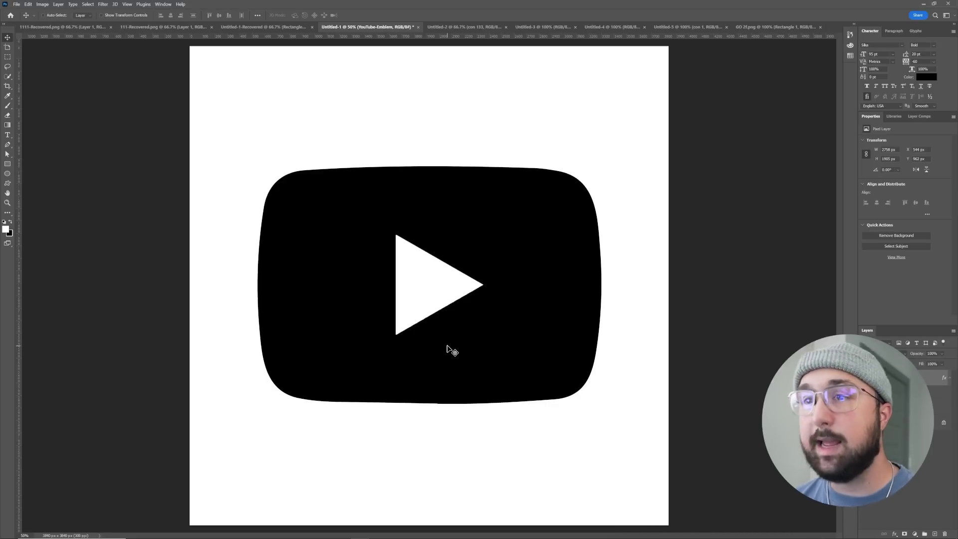
key(ctrl+minus)
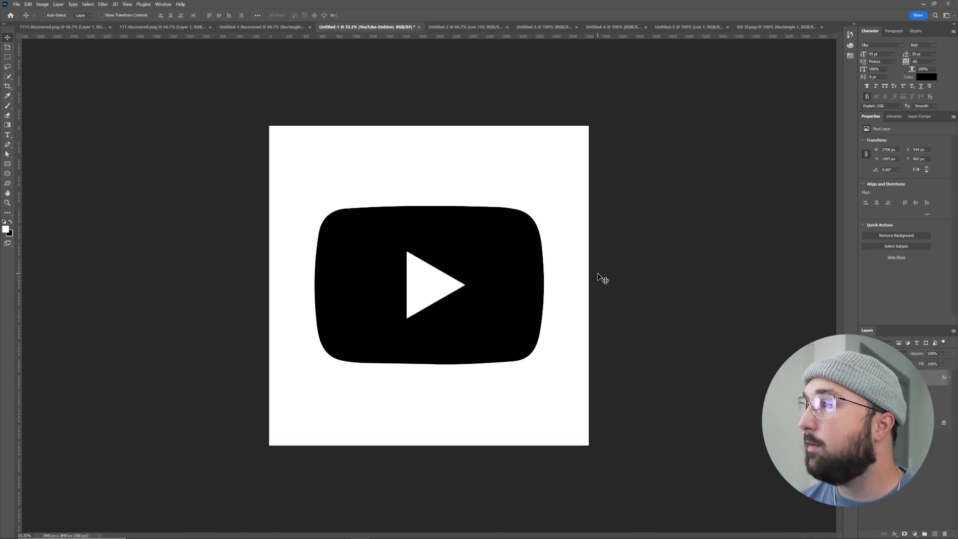
key(ctrl+plus)
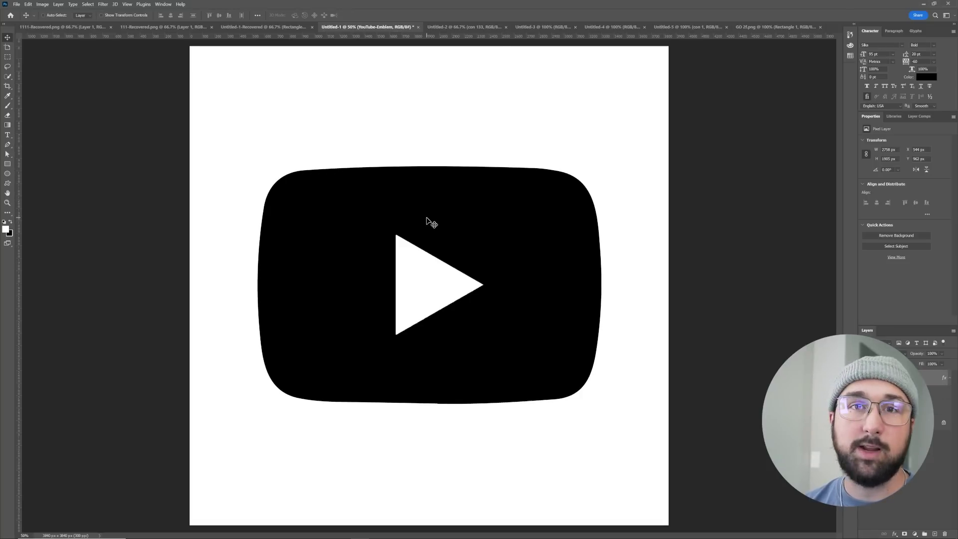
click(926, 4)
Switch to the Shading workspace and merge the file browser and image areas away.
middle_drag(424, 161, 436, 190)
scroll(426, 181, down, 4)
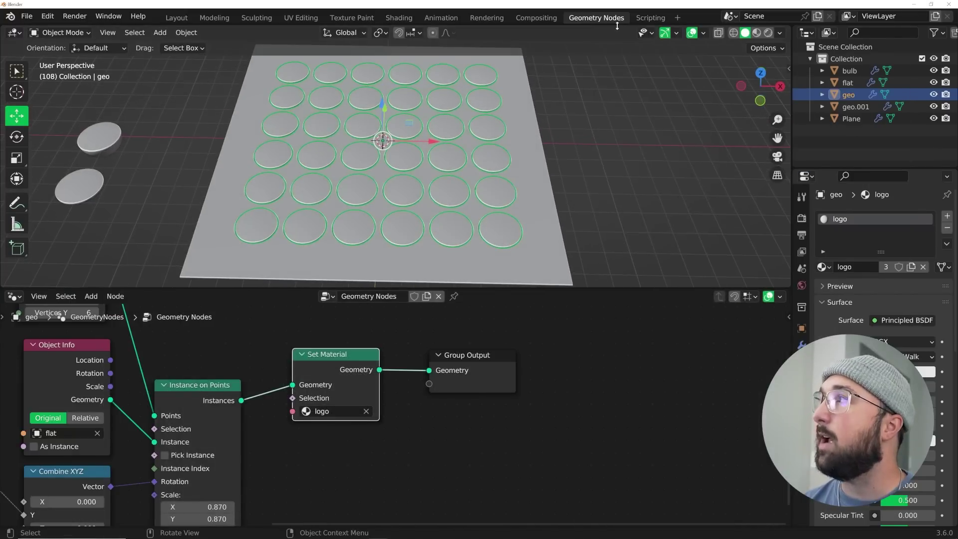
click(399, 17)
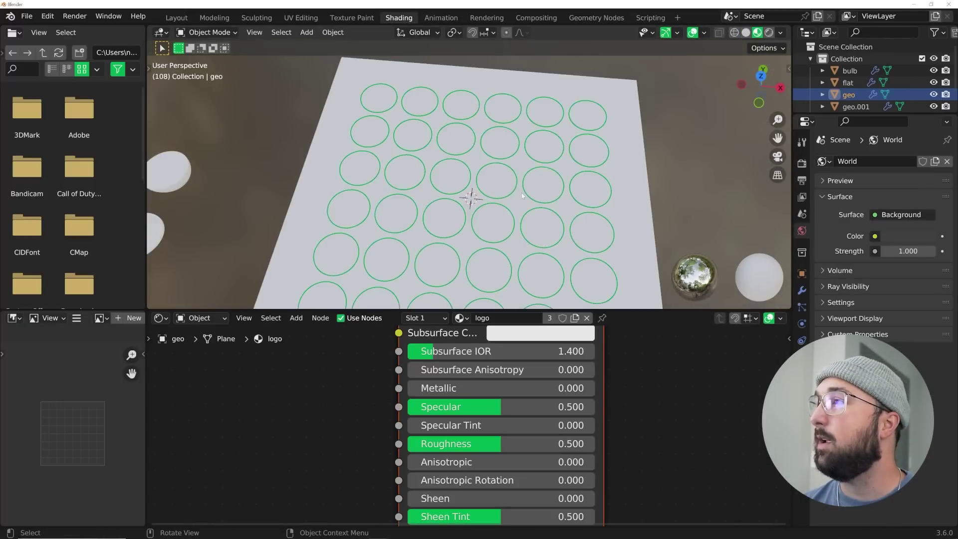
scroll(521, 193, down, 3)
drag(145, 308, 84, 306)
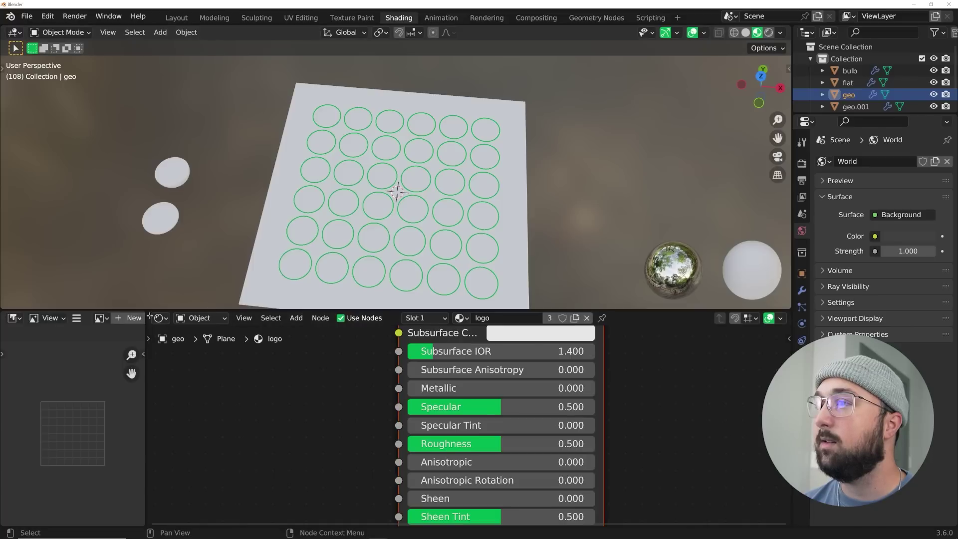
drag(148, 316, 109, 317)
Add a Plain Axes Empty to the scene.
middle_drag(429, 230, 435, 165)
key(shift+a)
mouse_move(435, 162)
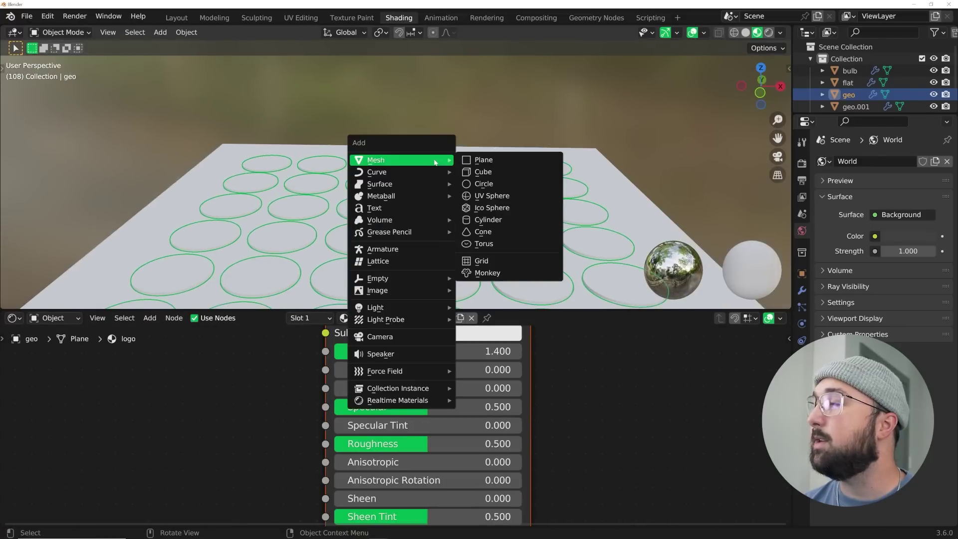
mouse_move(389, 279)
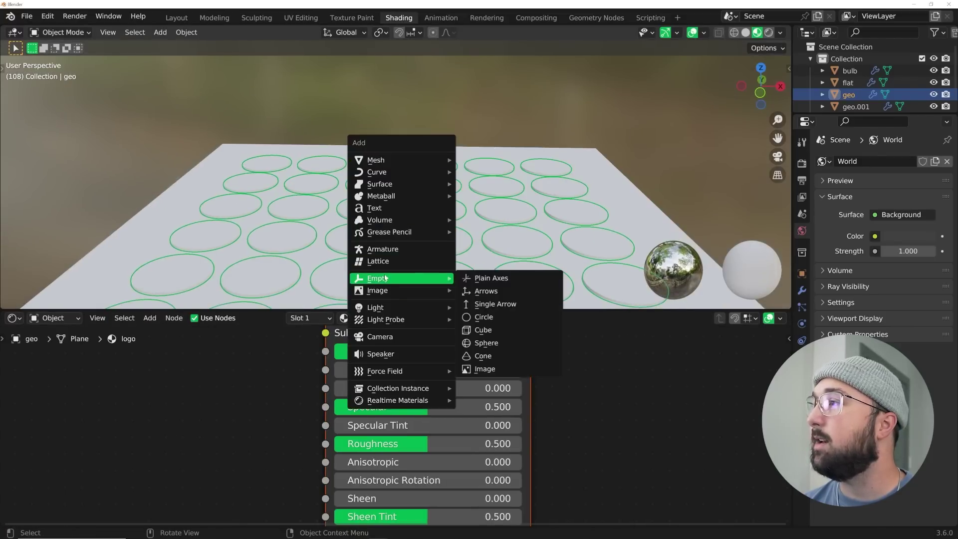
click(464, 278)
Select the geo circles and enlarge the node editor to show the logo material's nodes.
middle_drag(457, 235, 384, 188)
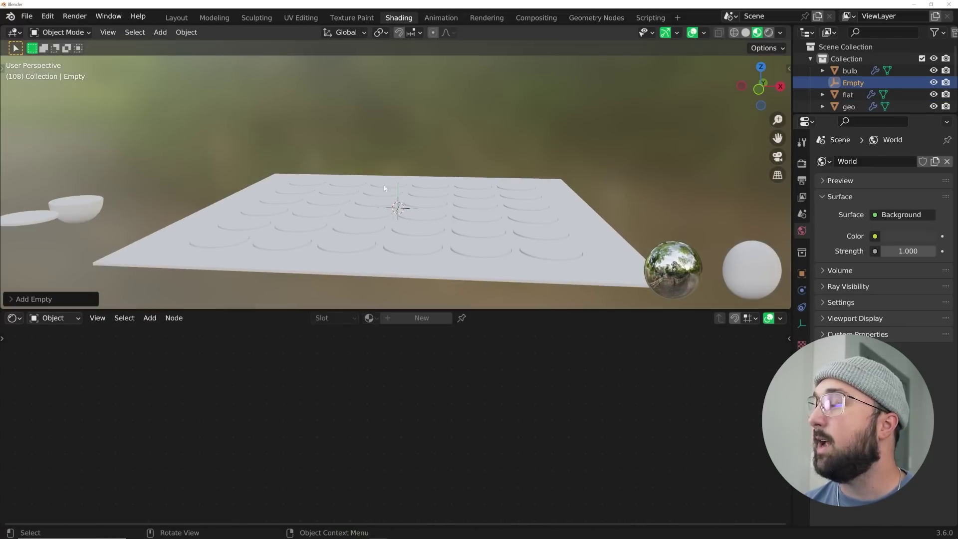
click(418, 212)
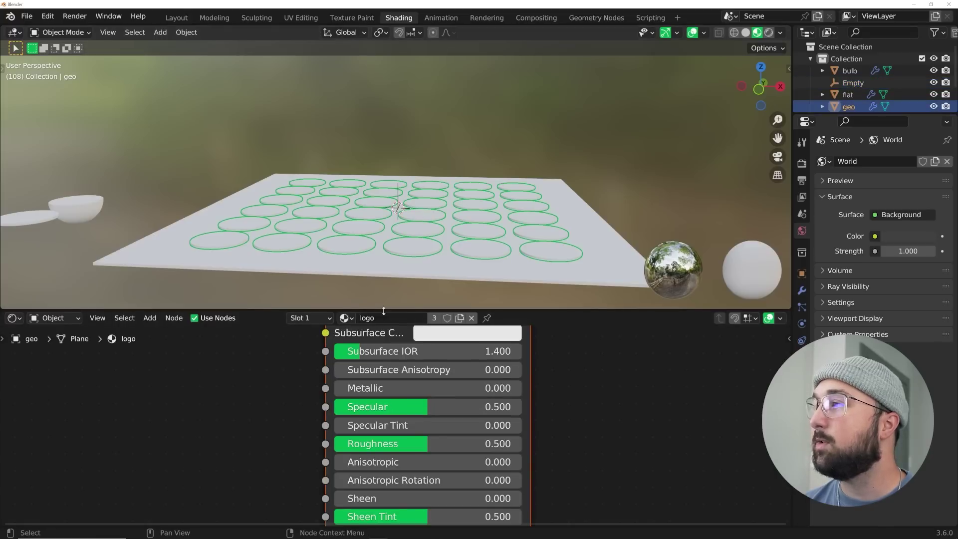
drag(383, 310, 392, 217)
scroll(385, 259, down, 3)
middle_drag(383, 263, 361, 291)
Feed Base Color from an Image Texture loading tewb.png, with extension set to Clip.
click(373, 260)
key(ctrl+t)
middle_drag(262, 357, 363, 353)
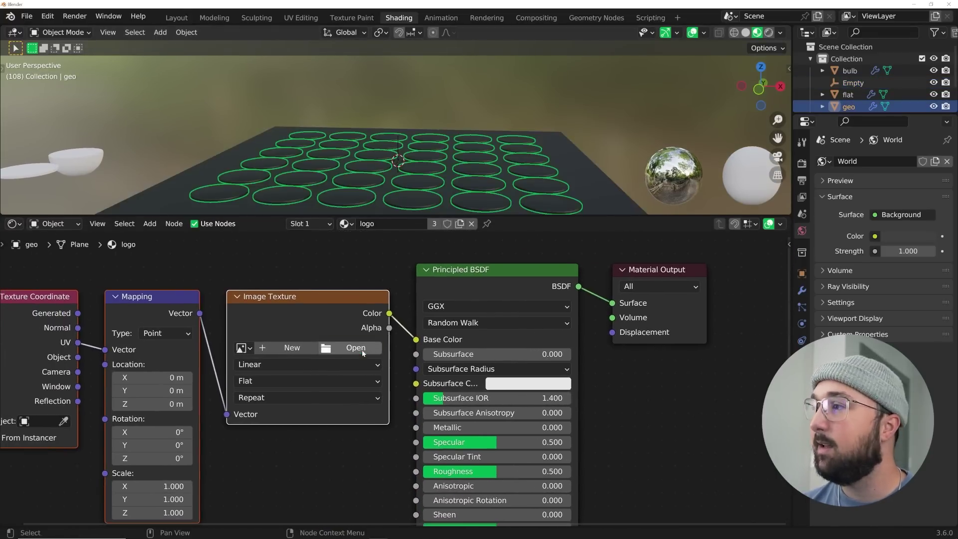
click(362, 352)
click(144, 153)
scroll(524, 339, down, 1)
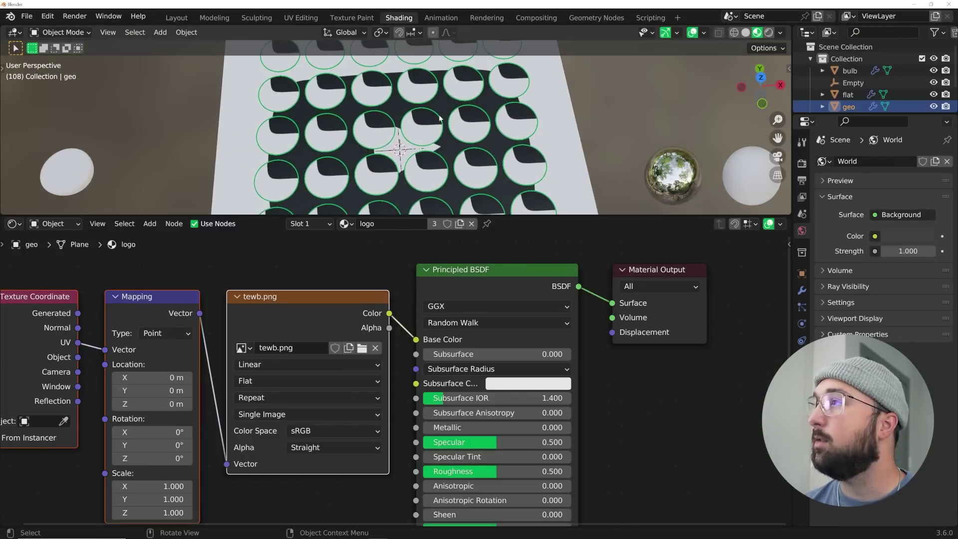
scroll(439, 118, down, 3)
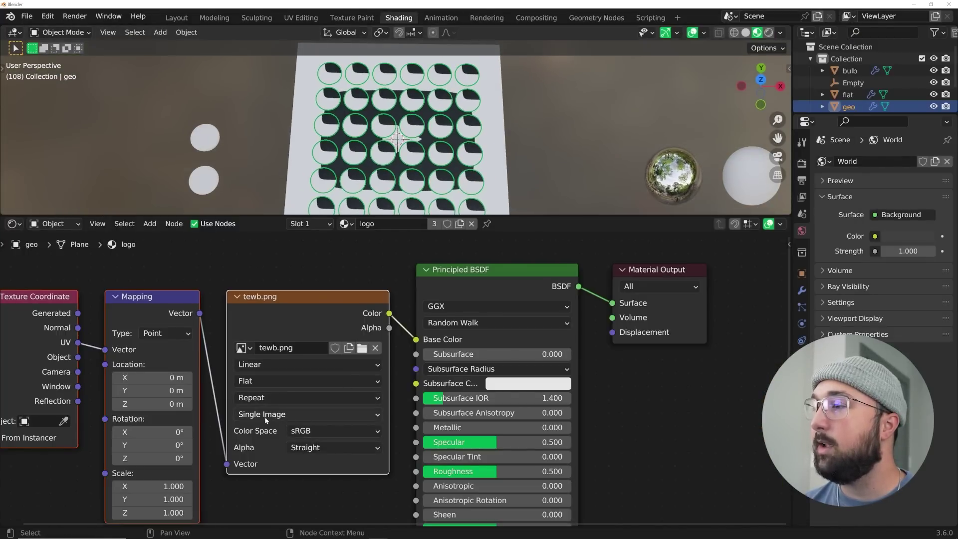
click(264, 397)
click(264, 440)
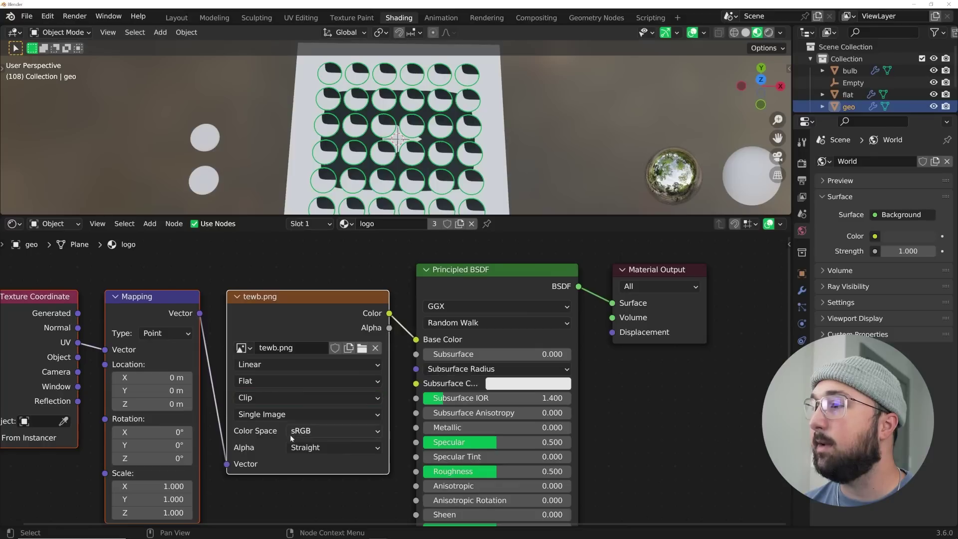
Drive the Mapping vector from the Empty's Object coordinates and begin scaling the Empty.
drag(77, 357, 105, 349)
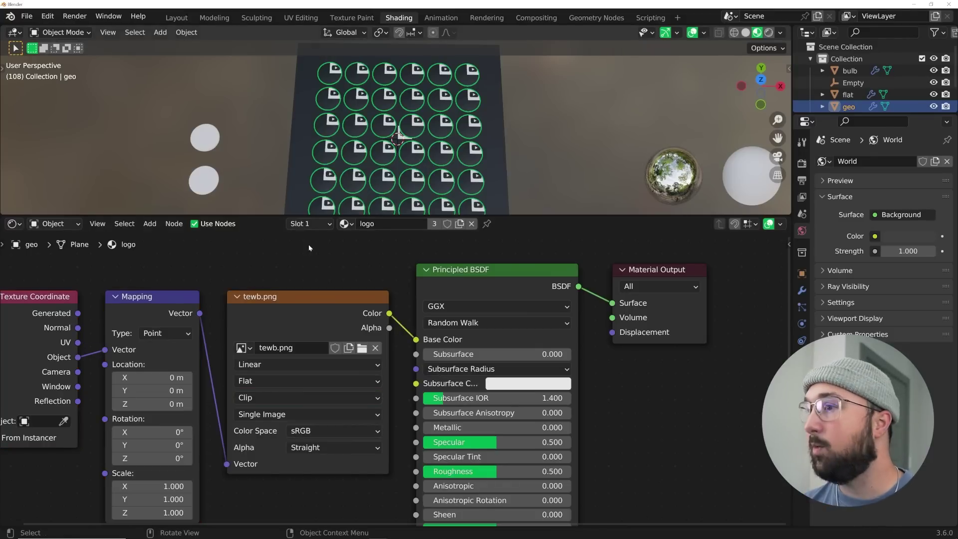
click(30, 421)
middle_drag(8, 281, 97, 280)
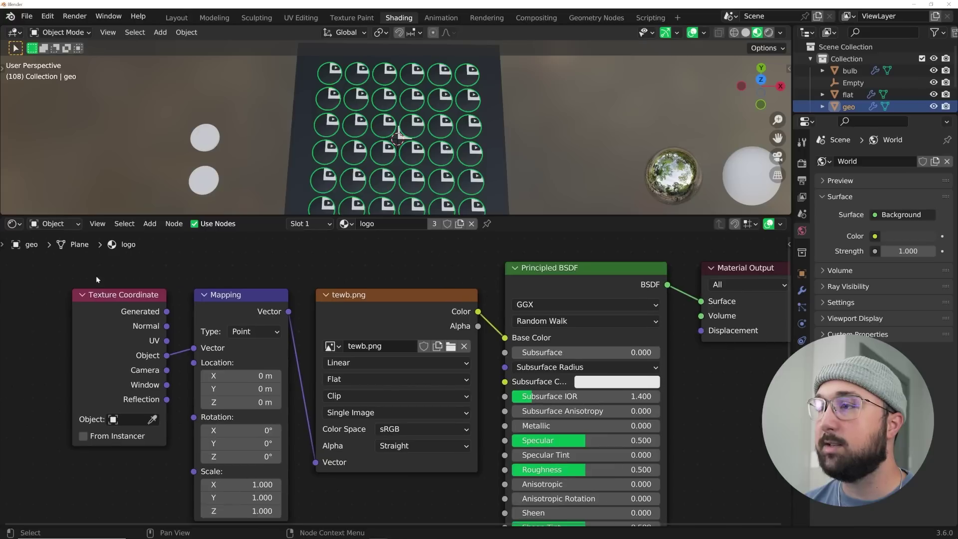
click(134, 421)
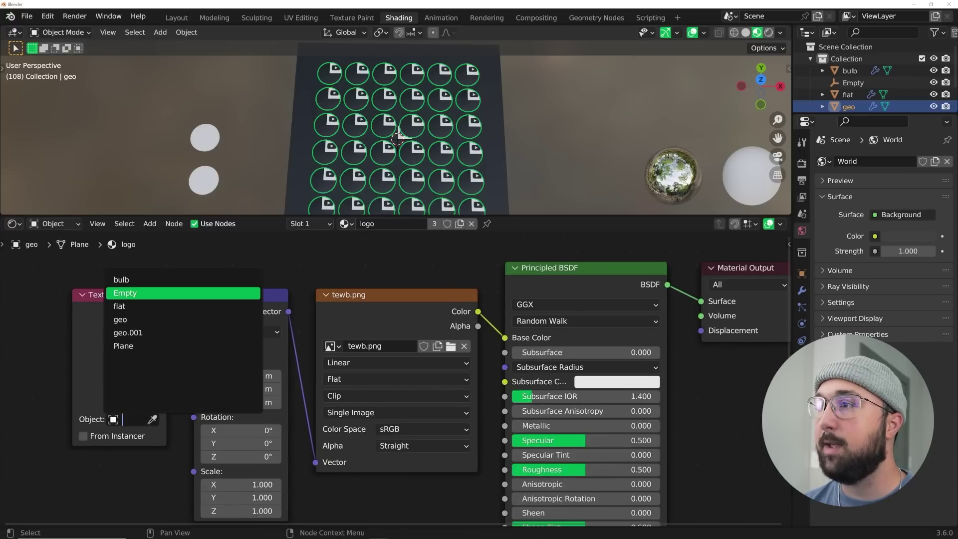
key(Return)
scroll(392, 163, down, 3)
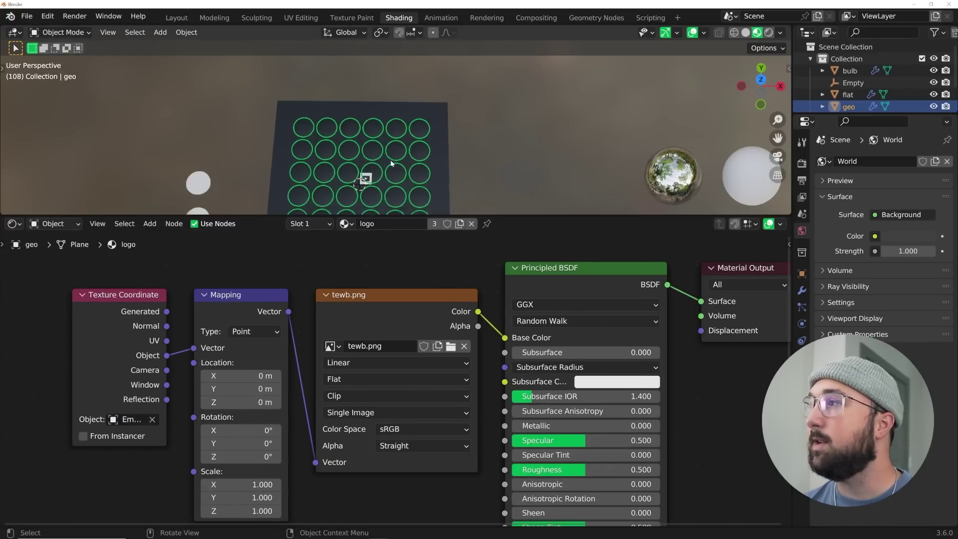
scroll(391, 164, up, 1)
click(851, 82)
key(s)
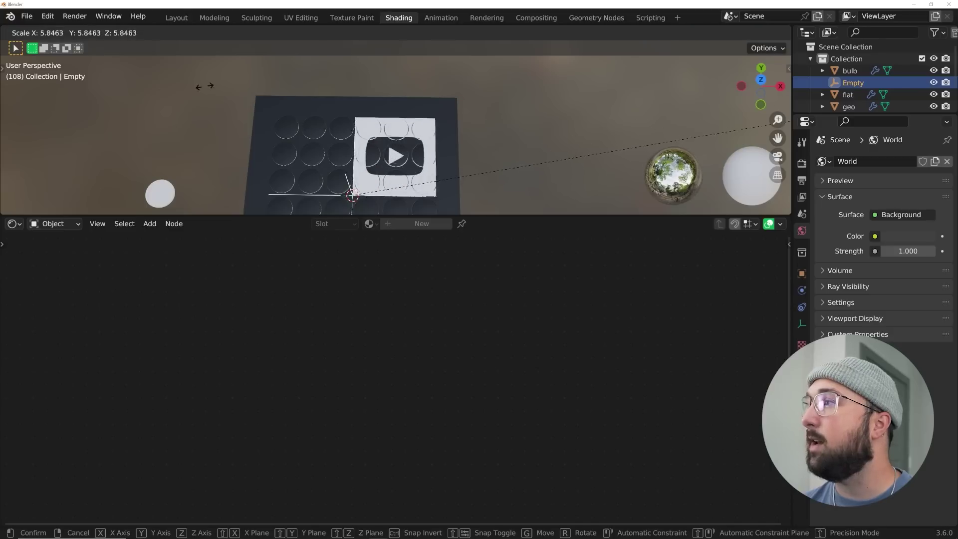
Confirm the Empty's size, switch to Top view and move the Empty over the board.
click(387, 104)
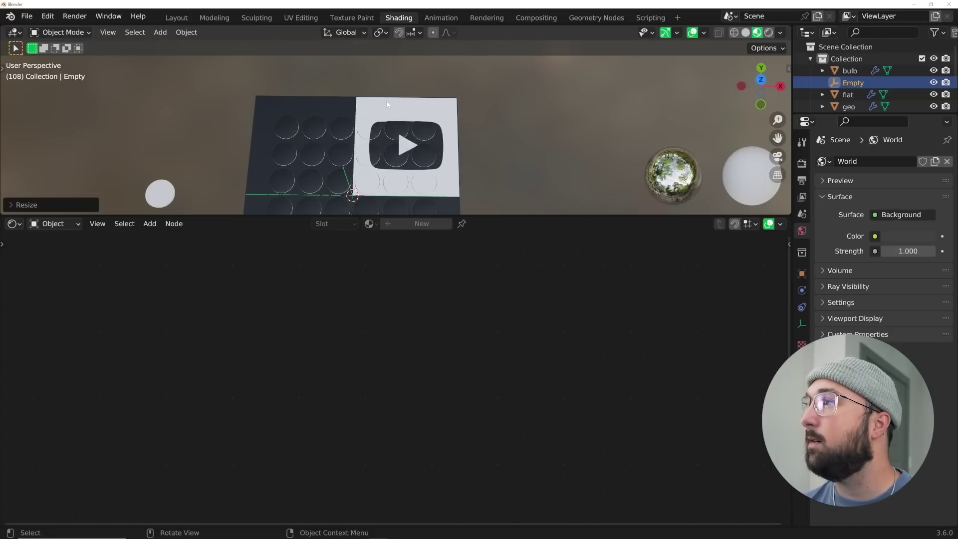
key(grave)
click(407, 89)
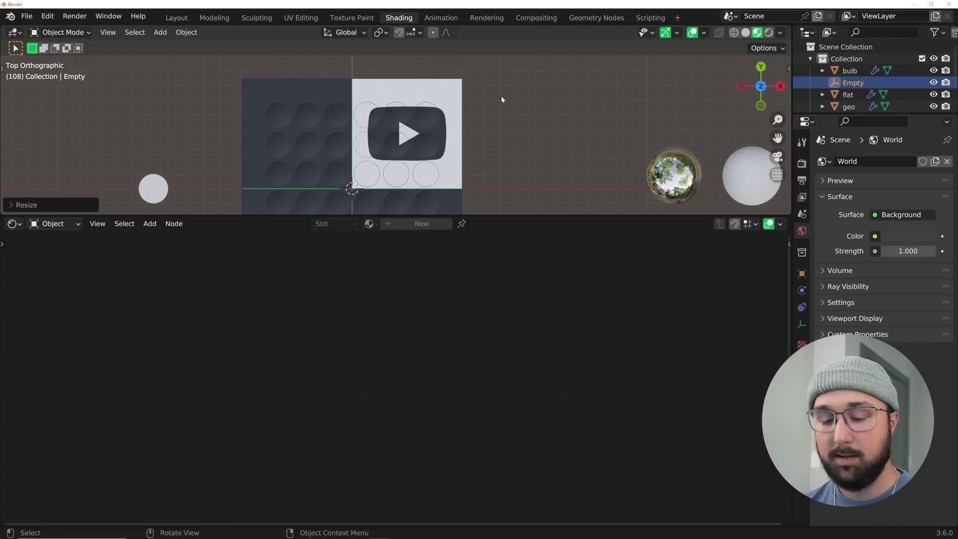
key(s)
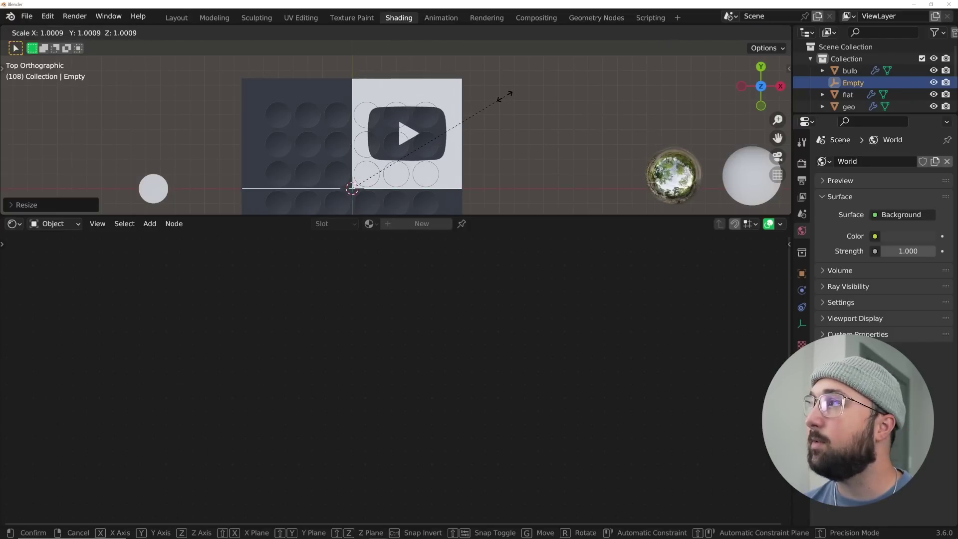
right_click(507, 93)
shift+middle_drag(487, 102, 470, 84)
scroll(494, 80, down, 3)
scroll(461, 108, up, 3)
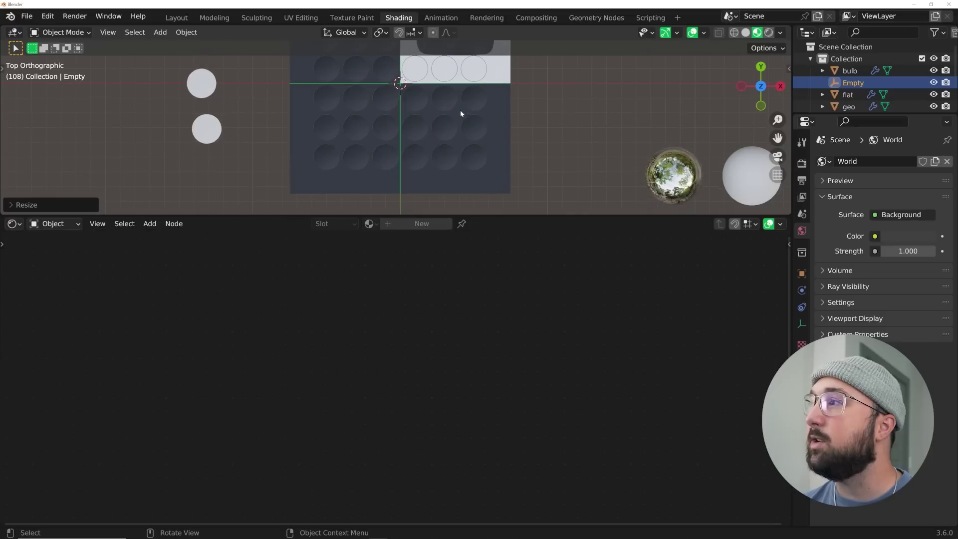
key(g)
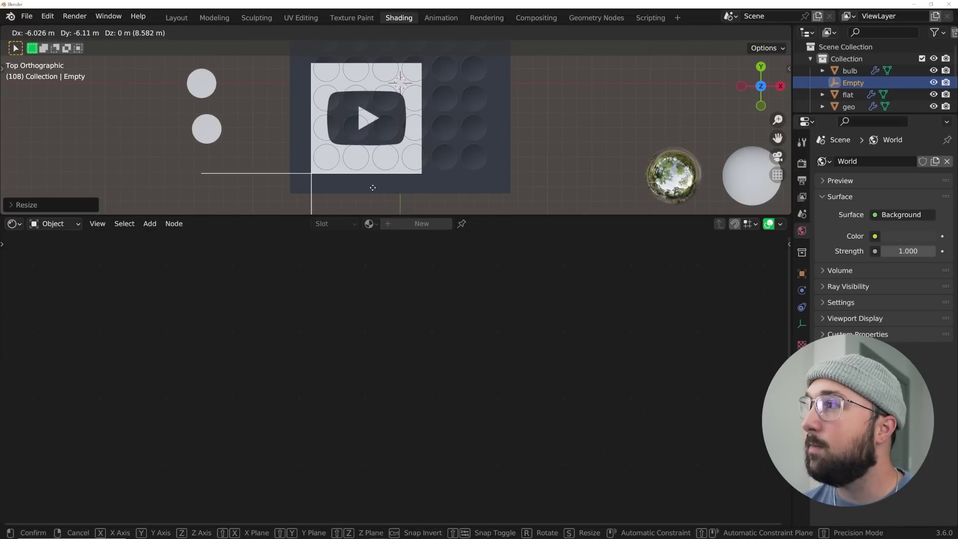
click(371, 188)
shift+middle_drag(425, 111, 384, 175)
Scale the Empty up further so the projected logo grows across the board.
key(s)
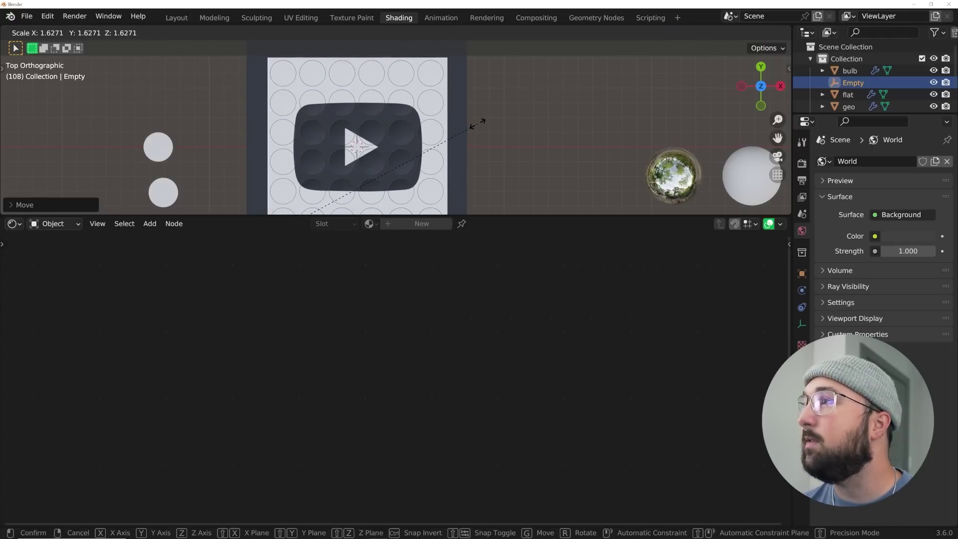
click(477, 123)
scroll(471, 115, up, 2)
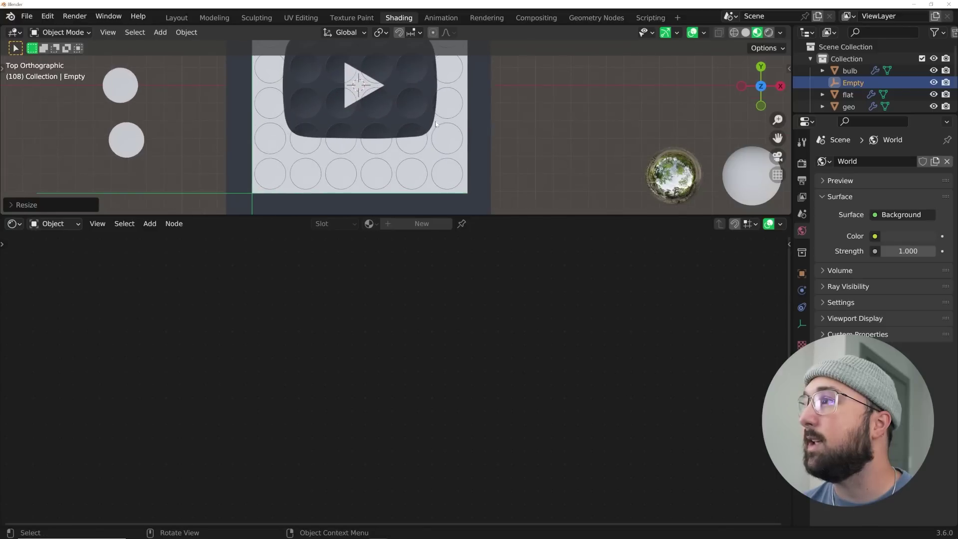
shift+scroll(438, 106, down, 2)
middle_drag(438, 105, 384, 150)
scroll(389, 167, up, 3)
scroll(386, 160, down, 2)
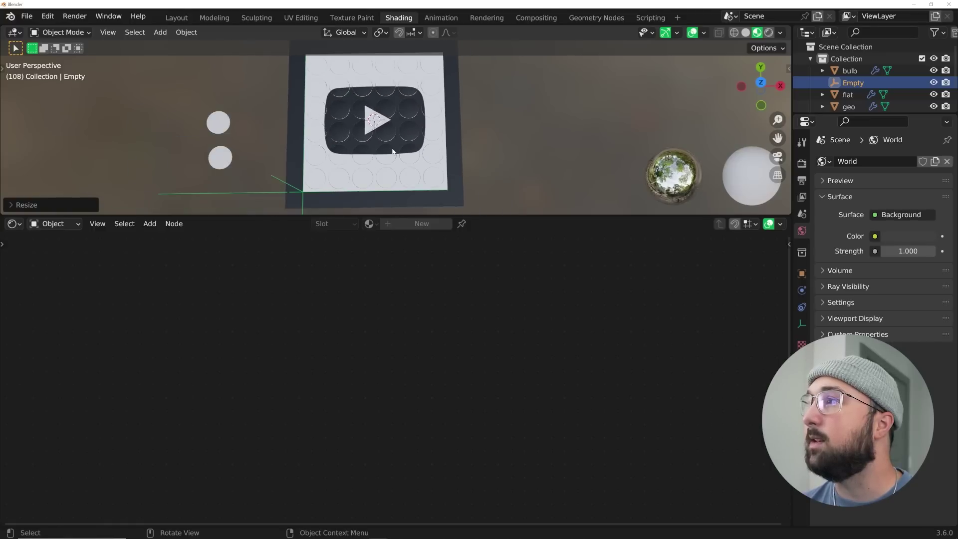
key(s)
click(405, 145)
From Top view, move the Empty to centre the logo on the board, then select the board.
key(grave)
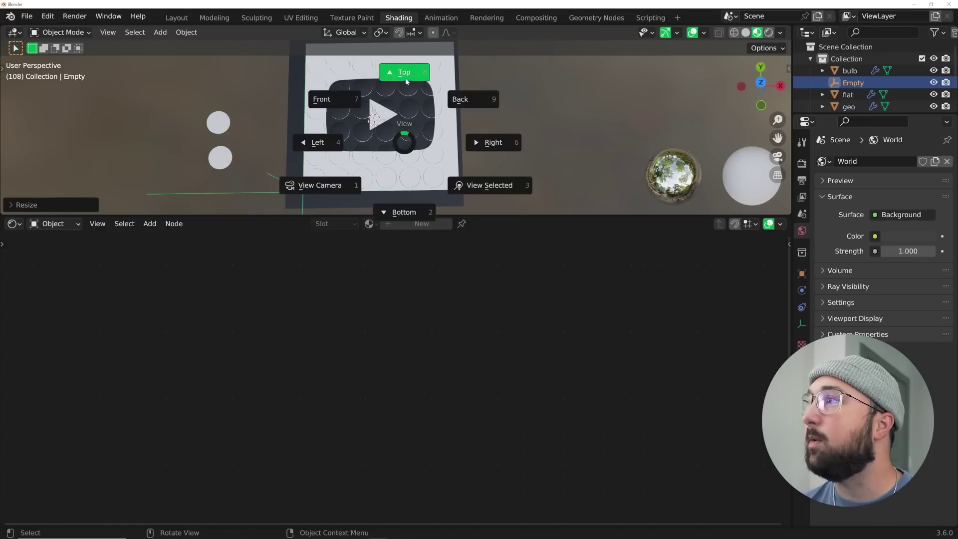
click(403, 116)
shift+middle_drag(403, 110, 385, 155)
scroll(385, 156, up, 2)
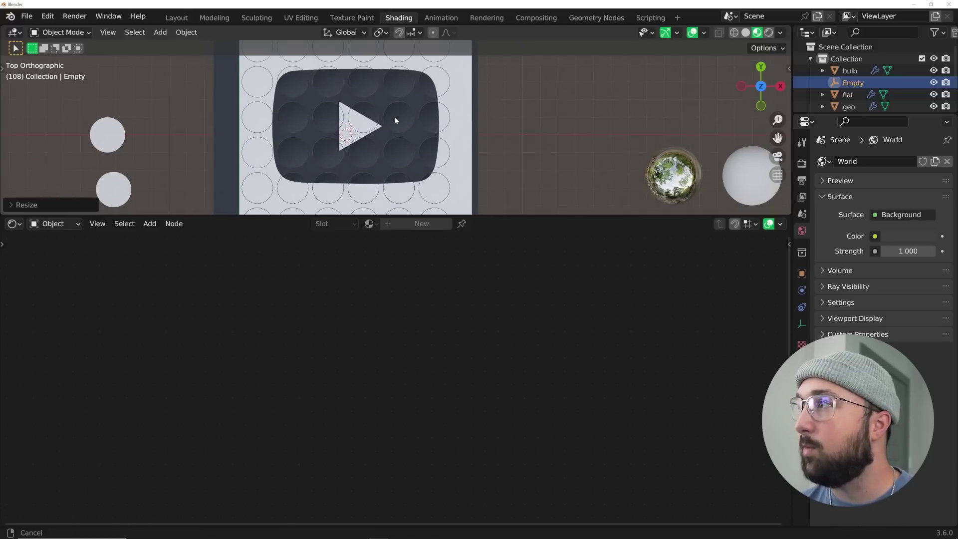
key(g)
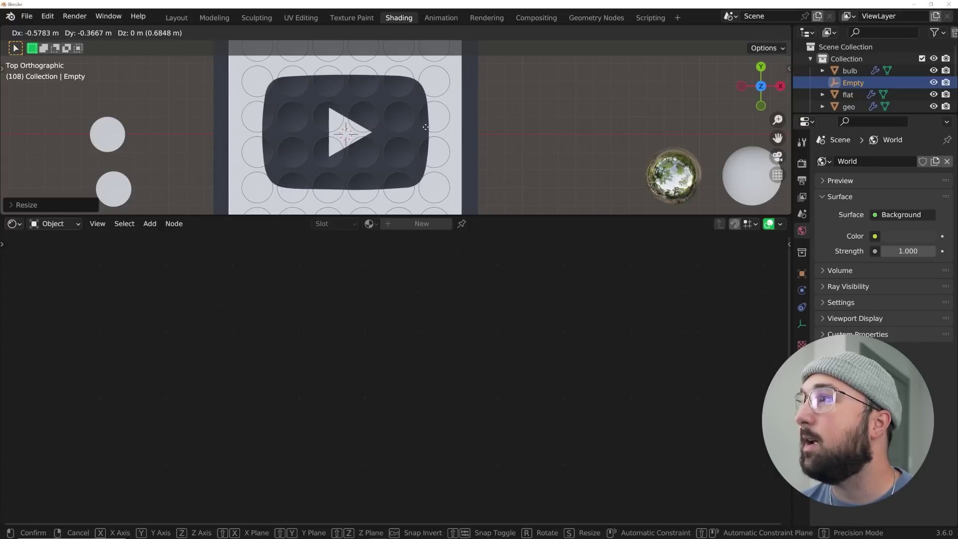
click(425, 127)
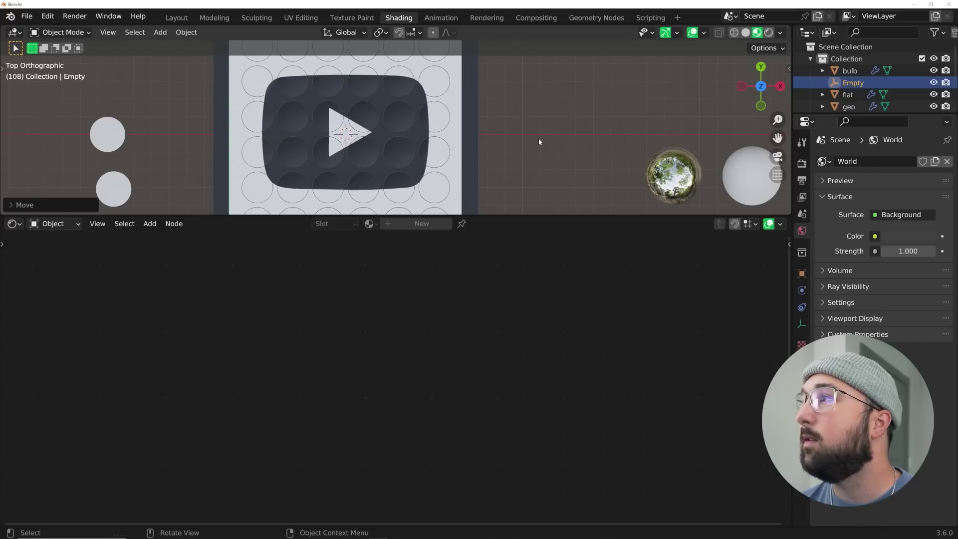
middle_drag(540, 139, 495, 97)
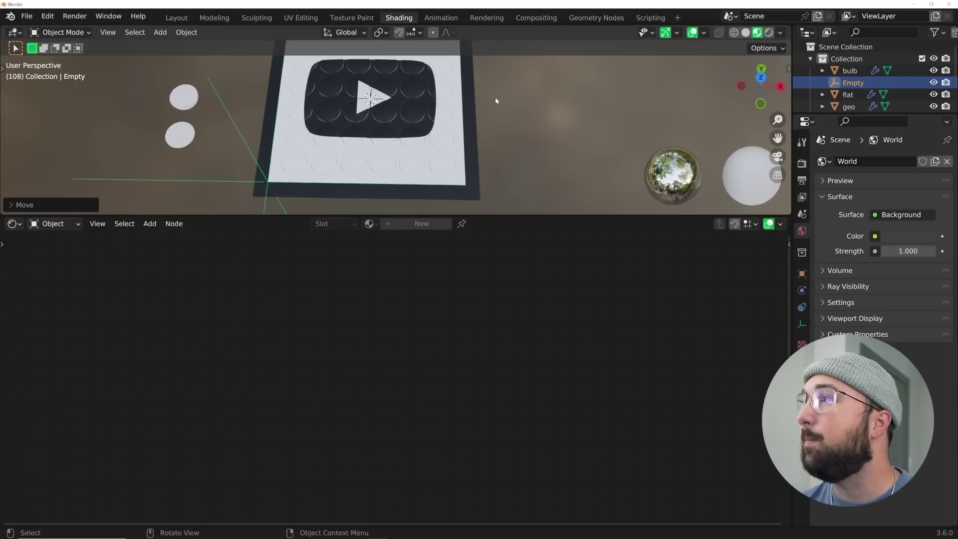
click(417, 132)
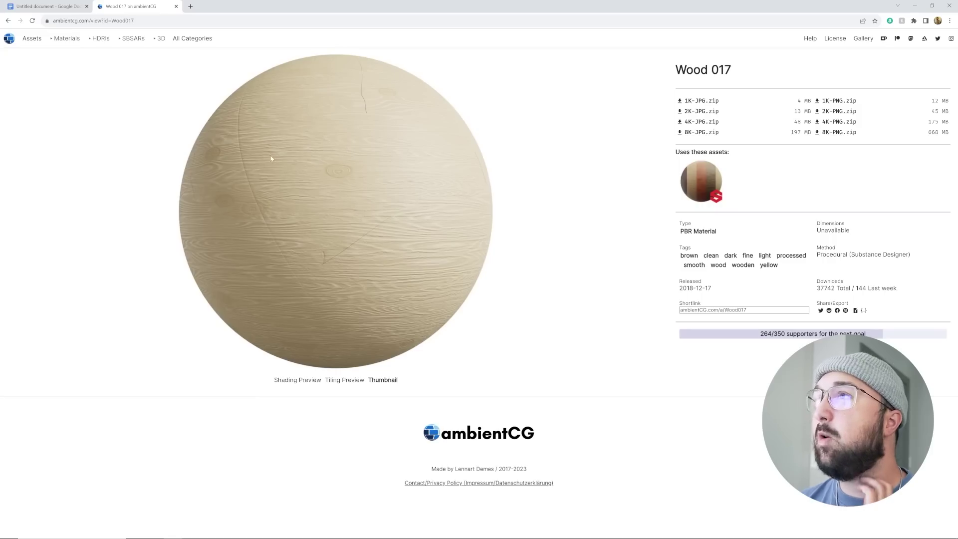
click(102, 21)
click(102, 20)
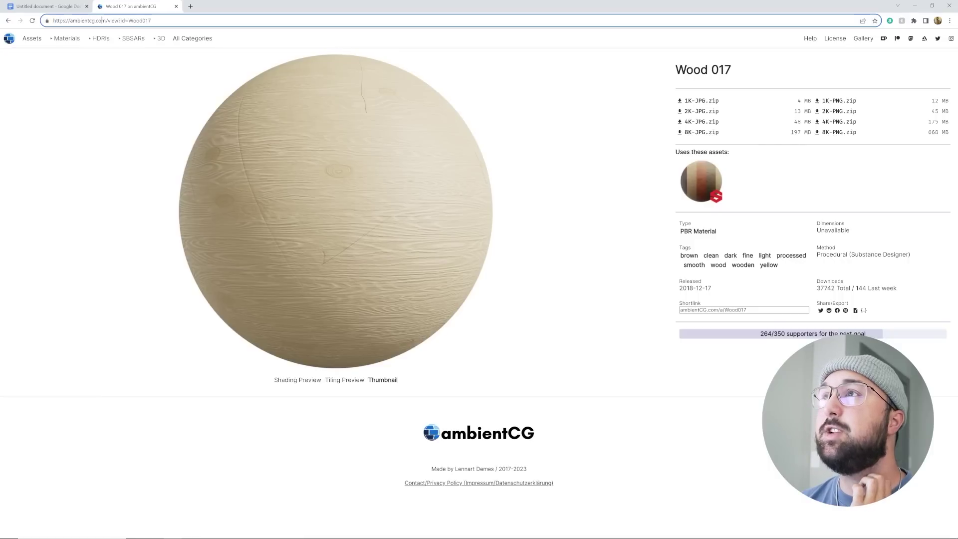
click(136, 70)
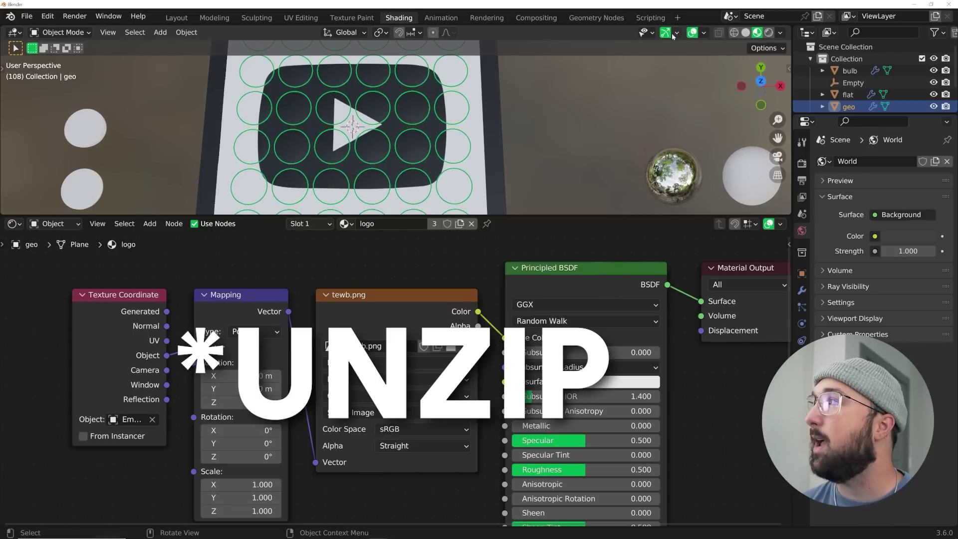
Hide viewport overlays and gizmos, cut the logo image's Base Color link, and move the texture nodes up.
click(691, 33)
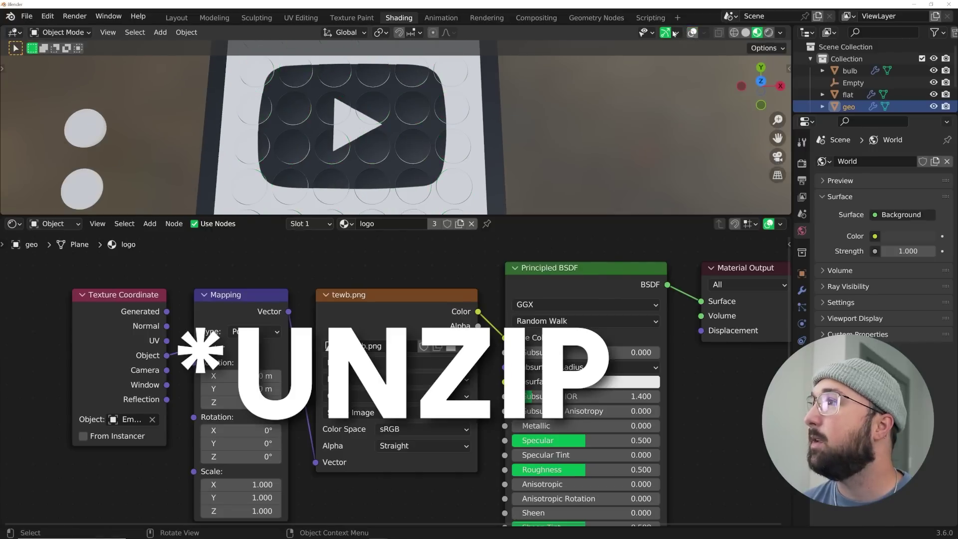
click(665, 32)
scroll(406, 340, down, 2)
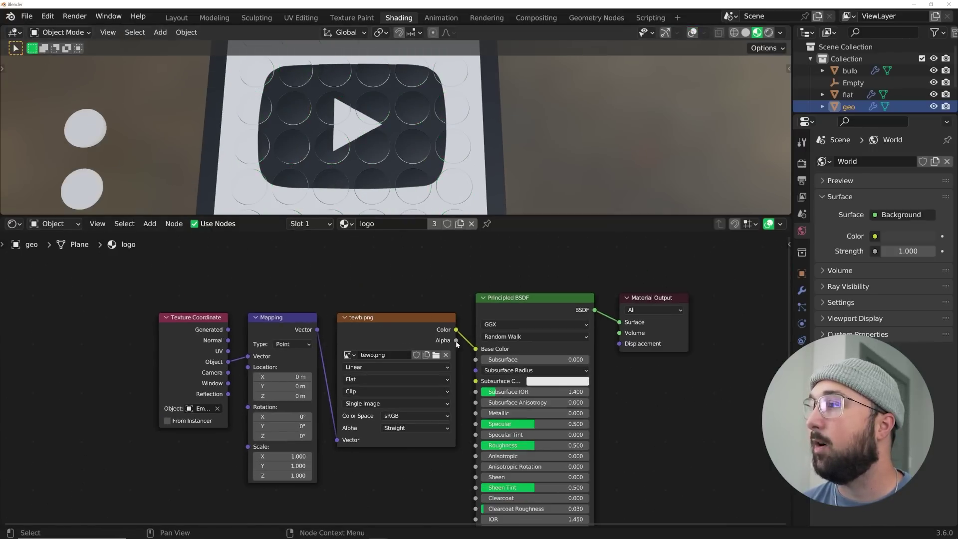
ctrl+right_drag(470, 334, 462, 345)
middle_drag(461, 345, 476, 371)
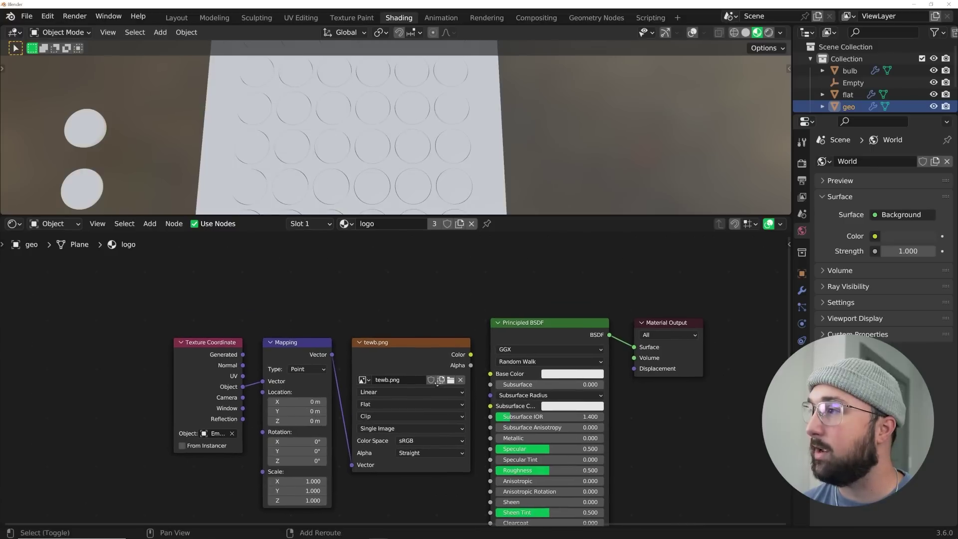
drag(478, 349, 203, 429)
scroll(217, 419, down, 4)
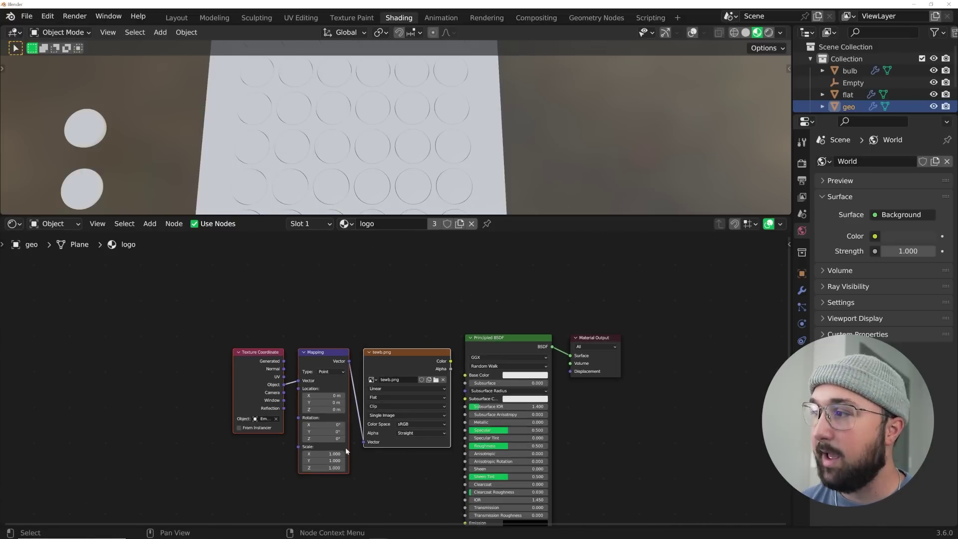
drag(345, 446, 332, 317)
Duplicate the Principled BSDF and combine both shaders through a Mix Shader on the output link.
click(508, 345)
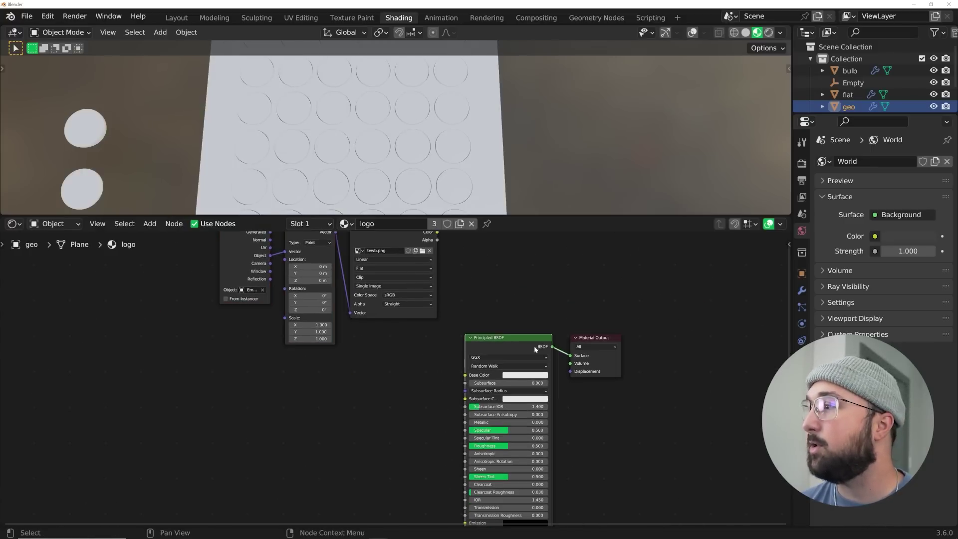
drag(534, 346, 406, 352)
scroll(403, 355, up, 1)
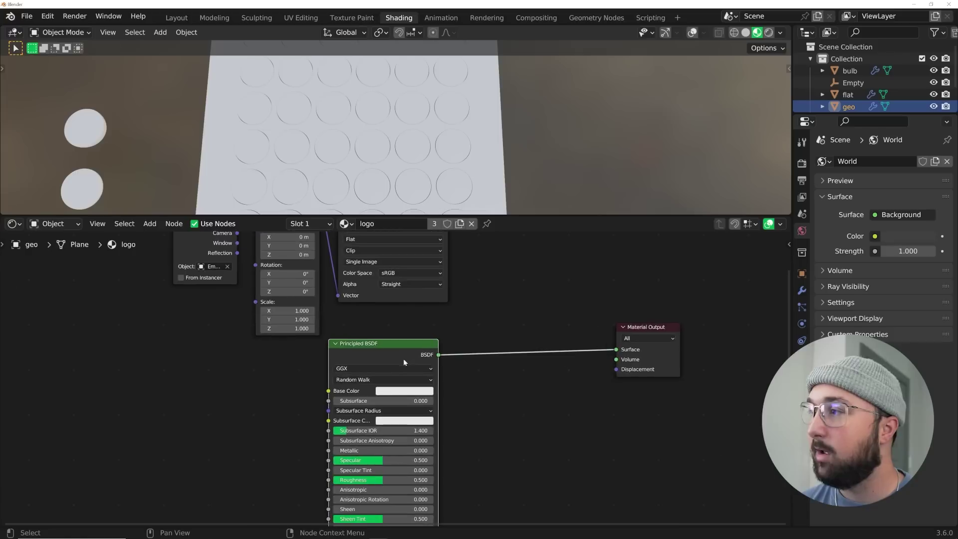
key(shift+d)
click(528, 413)
key(shift+a)
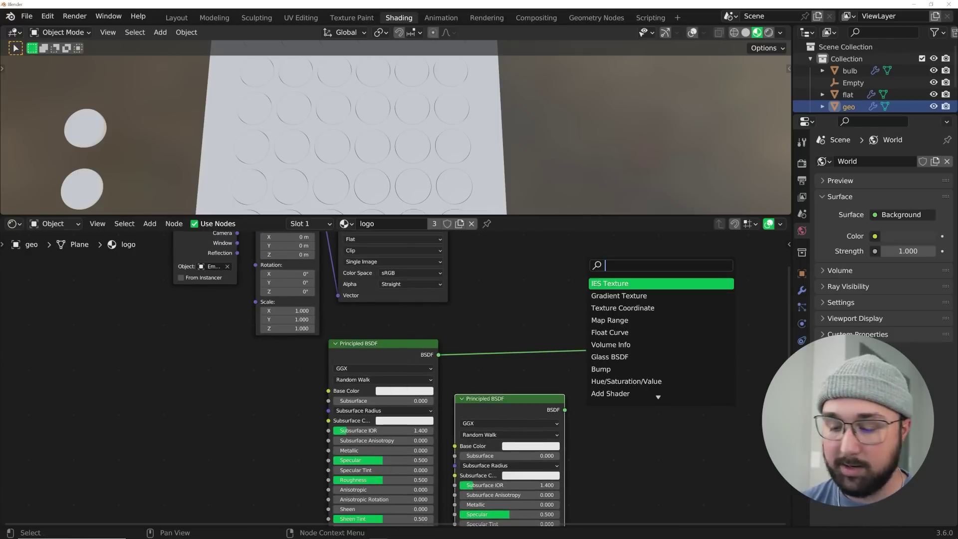
text(mix)
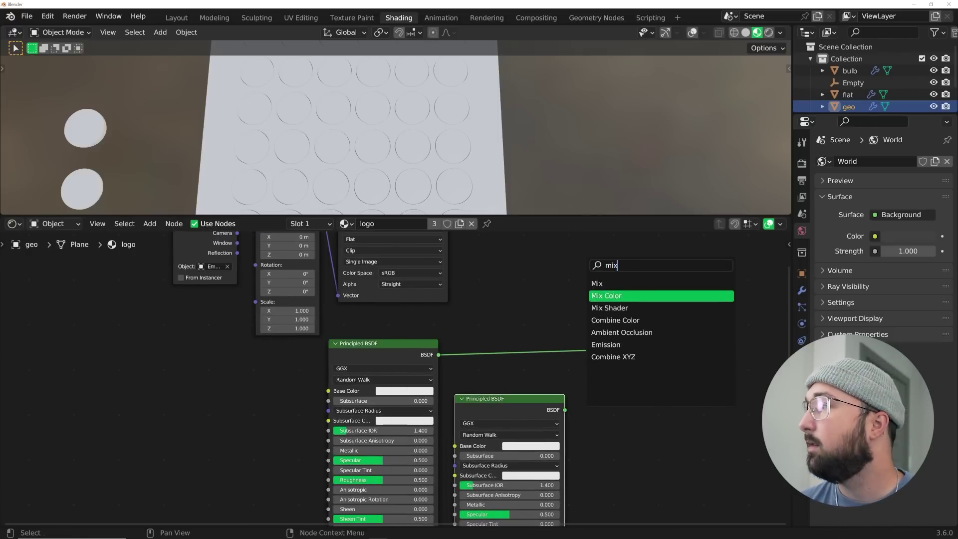
click(609, 308)
click(558, 323)
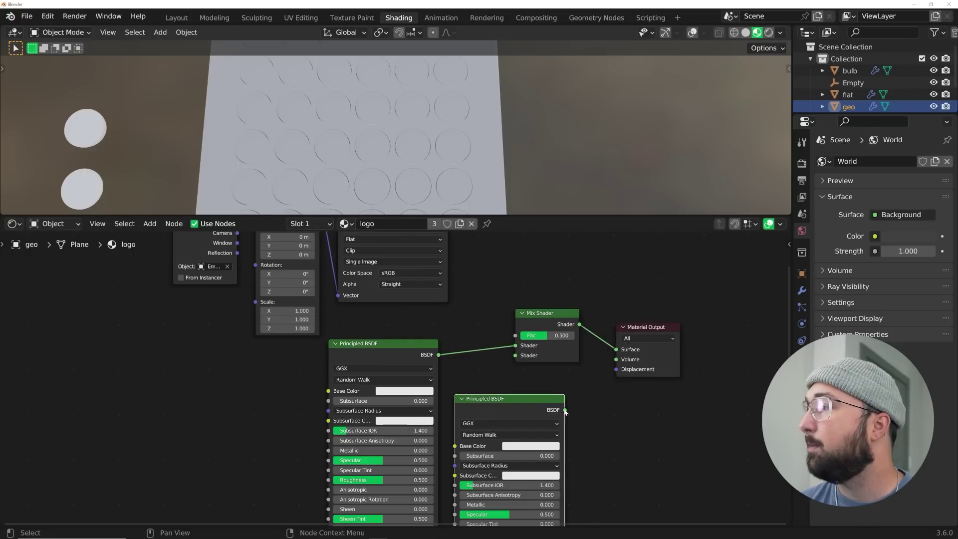
drag(565, 410, 515, 355)
Make the first shader's Base Color pure red and use the logo image Color as the mix Fac.
click(404, 391)
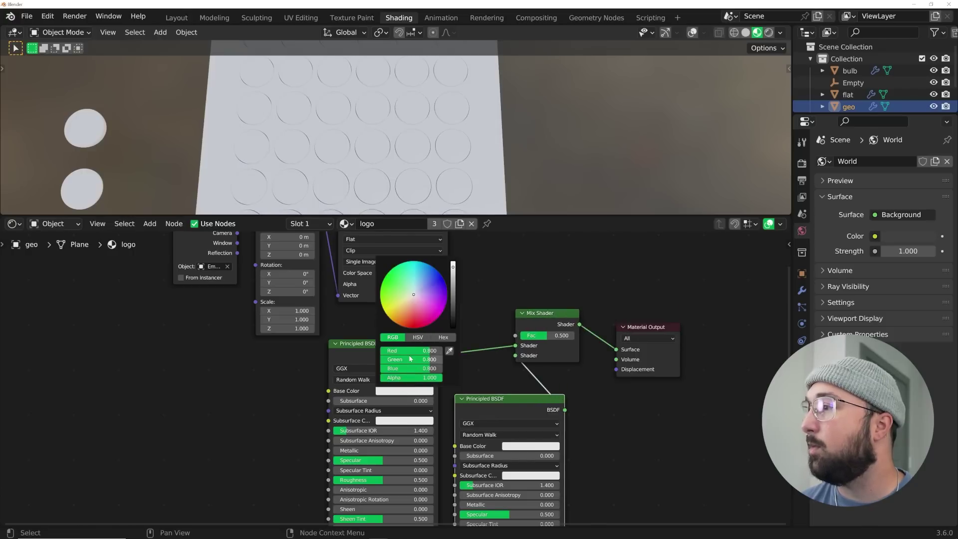
scroll(410, 358, up, 1)
drag(422, 352, 381, 369)
middle_drag(484, 287, 439, 342)
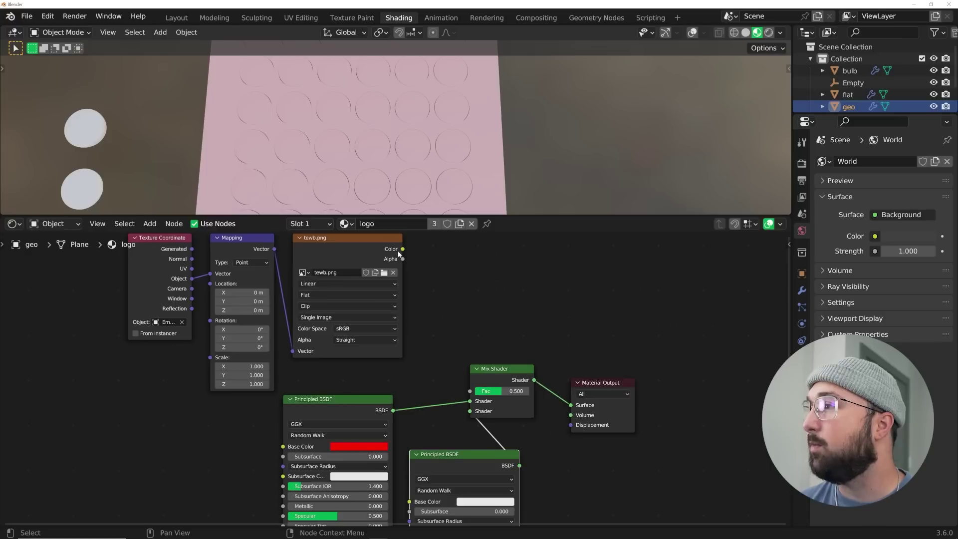
drag(402, 248, 469, 390)
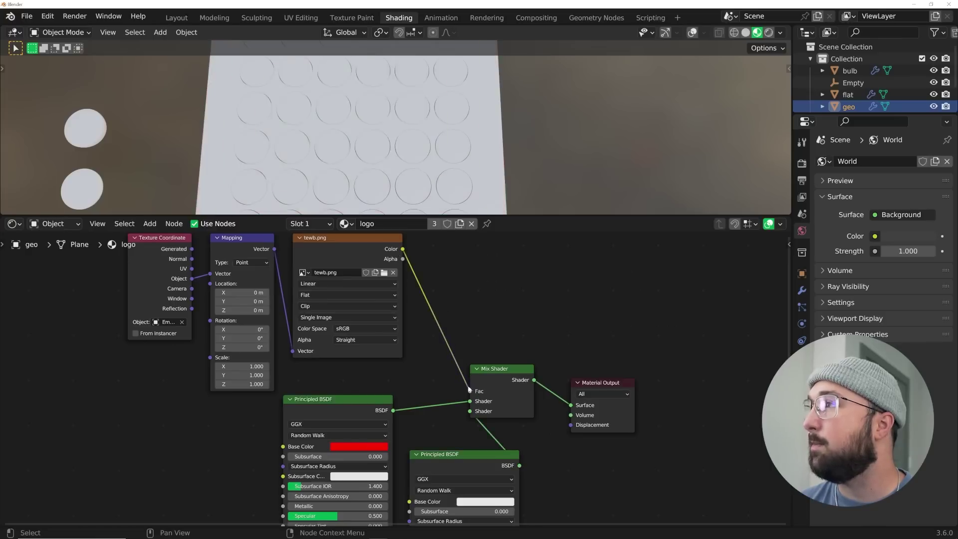
middle_drag(478, 479, 528, 311)
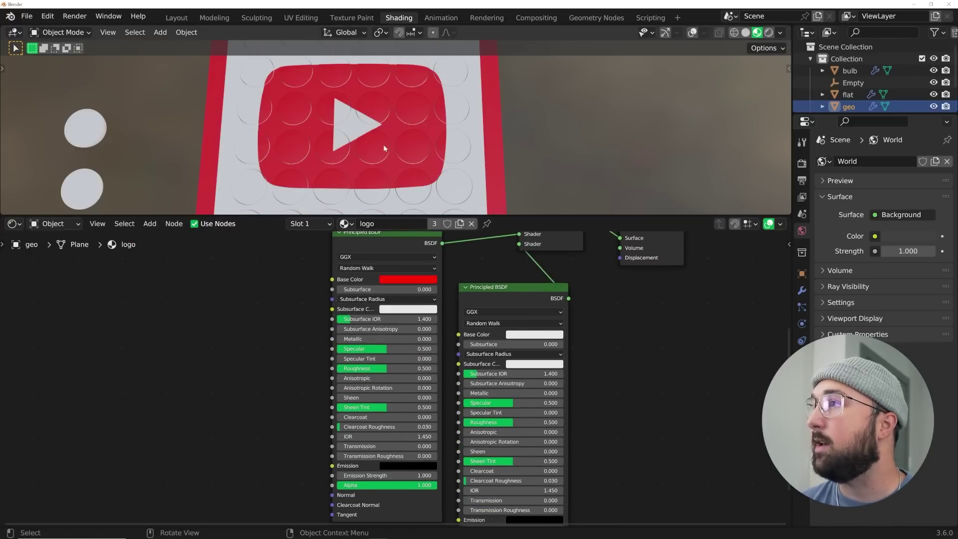
Check the red logo in the viewport and arrange the white shader left of the red one.
middle_drag(383, 144, 394, 171)
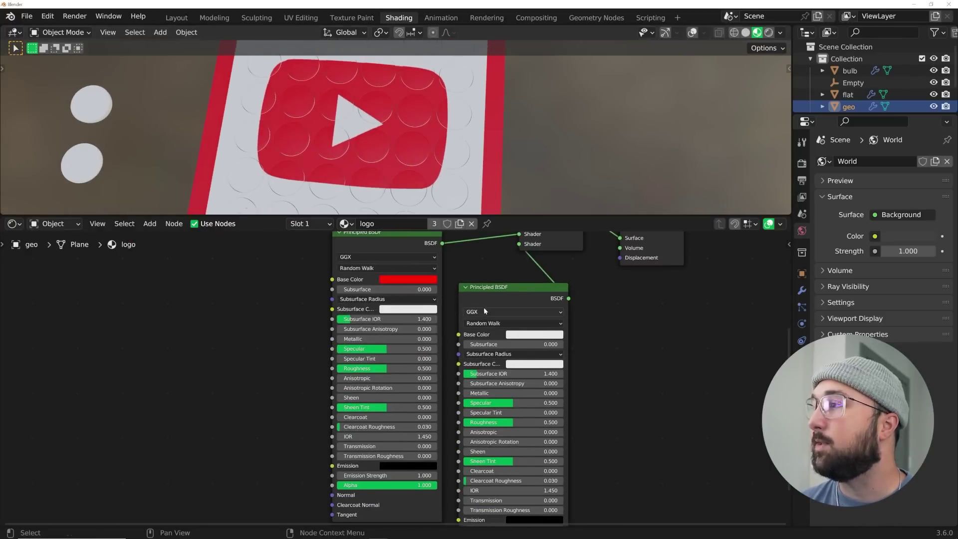
scroll(483, 306, down, 2)
drag(471, 319, 291, 314)
middle_drag(300, 313, 360, 313)
drag(436, 275, 436, 270)
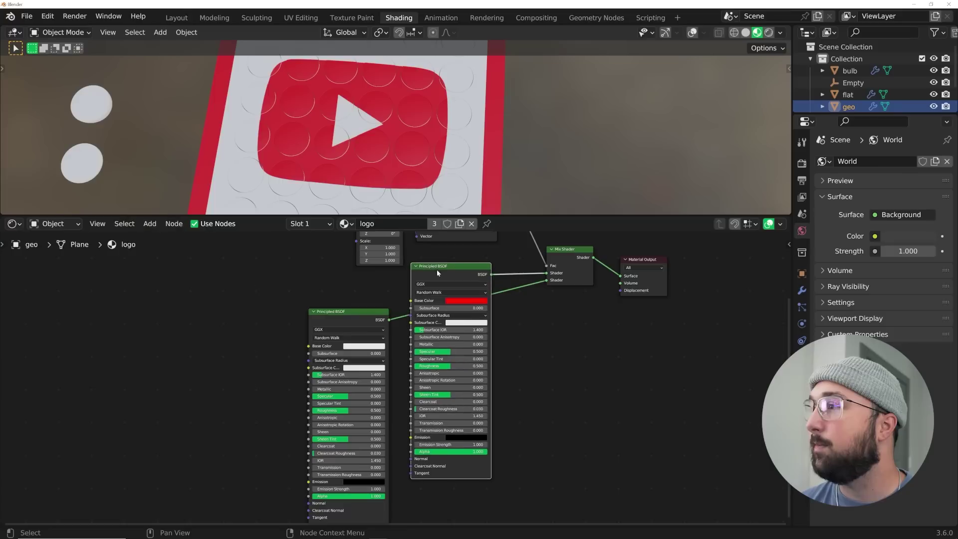
click(343, 316)
Add a texture setup for the white shader and load Wood017_4K_Color.png from the Desktop.
key(ctrl+t)
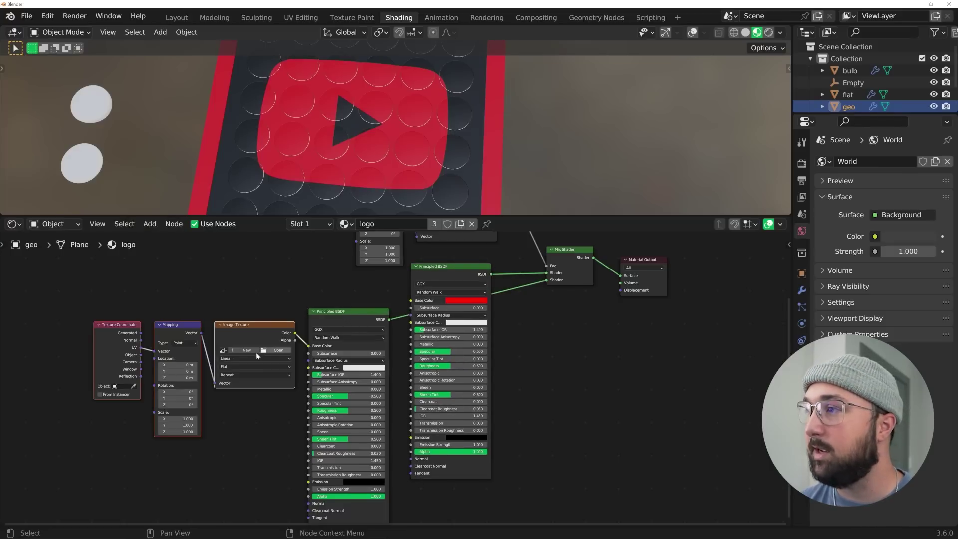
scroll(256, 353, up, 5)
middle_drag(214, 347, 362, 357)
click(359, 349)
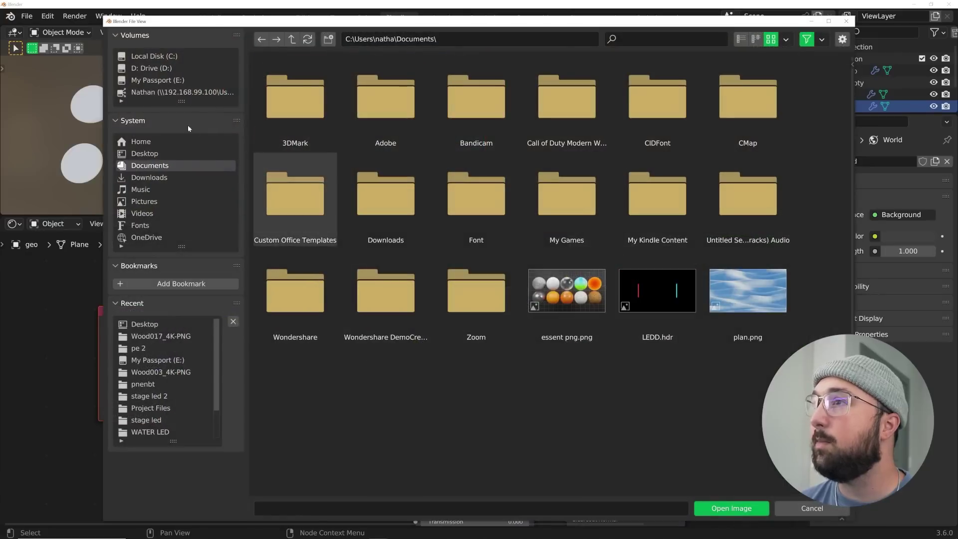
click(160, 151)
double_click(632, 306)
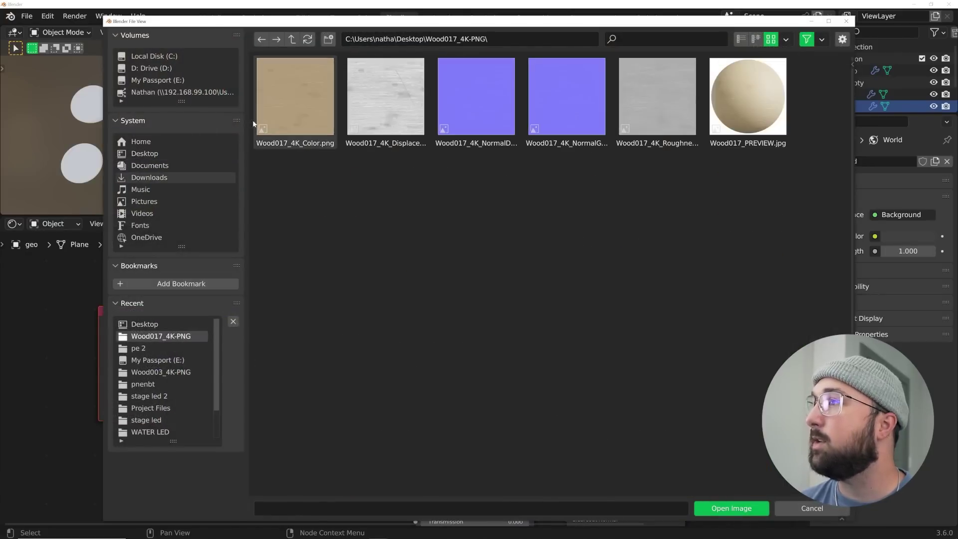
double_click(306, 108)
Map the wood texture with Object coordinates and set its Mapping scale to -0.040.
scroll(344, 288, up, 2)
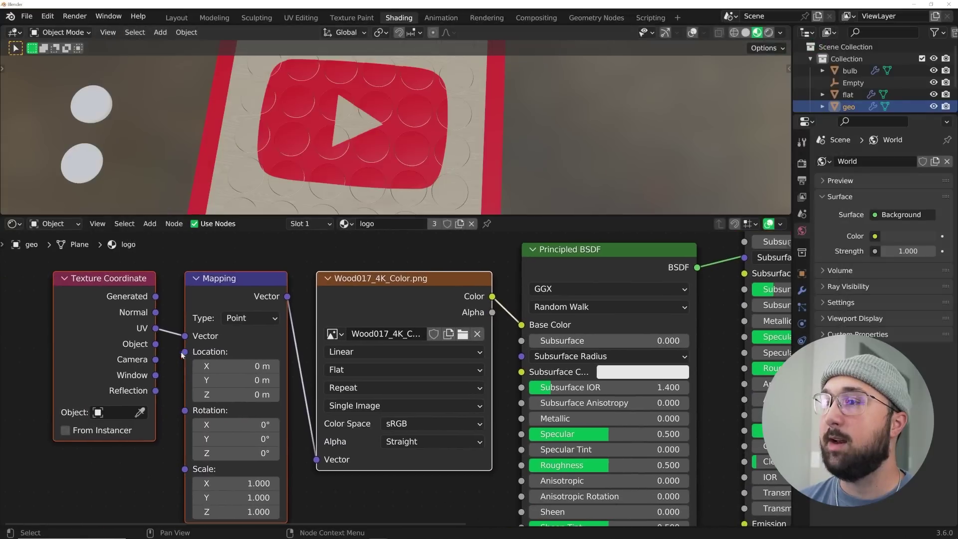
drag(155, 343, 180, 338)
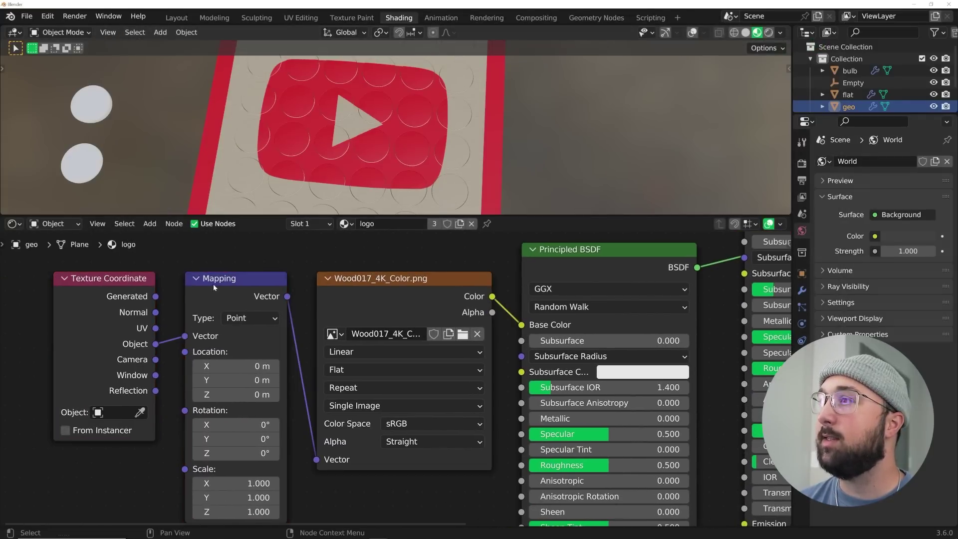
scroll(371, 154, up, 4)
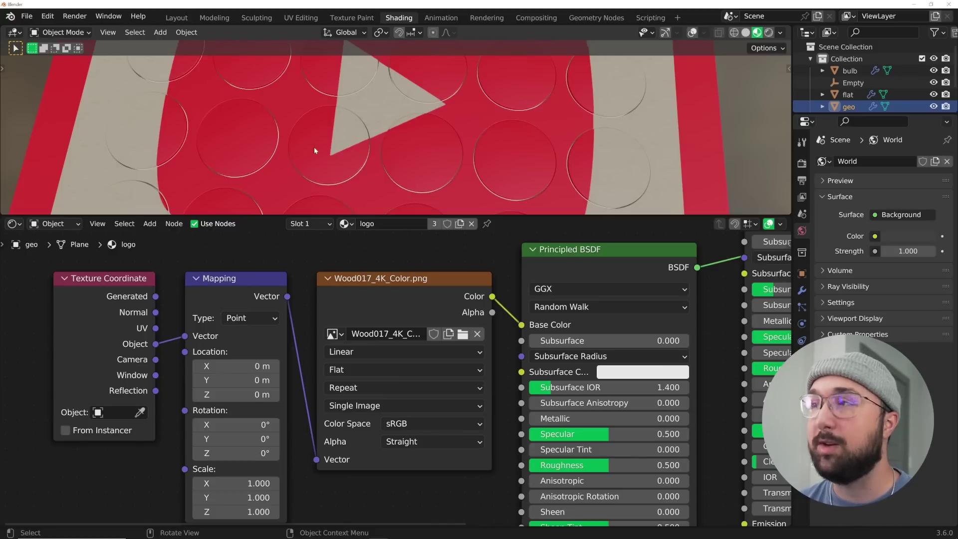
middle_drag(246, 439, 263, 380)
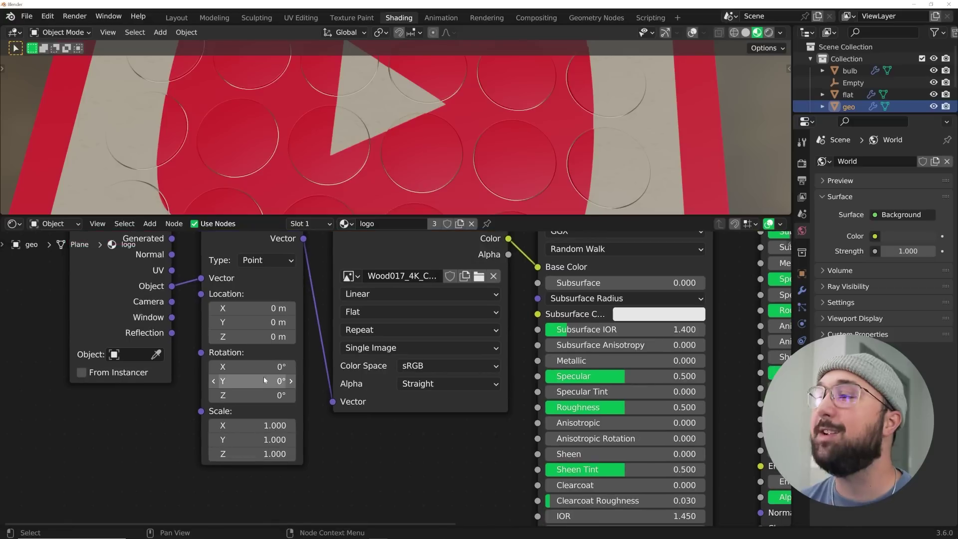
drag(268, 424, 249, 453)
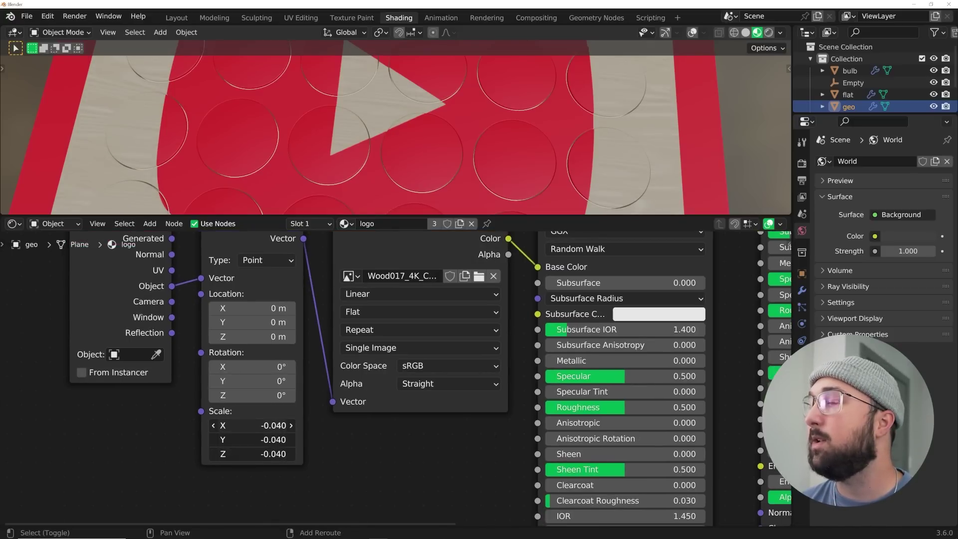
mouse_move(299, 130)
middle_down()
mouse_move(322, 100)
mouse_move(358, 110)
mouse_move(393, 177)
mouse_move(294, 142)
middle_up()
scroll(357, 111, down, 3)
Play the animation to grow the spheres, then stop playback.
key(space)
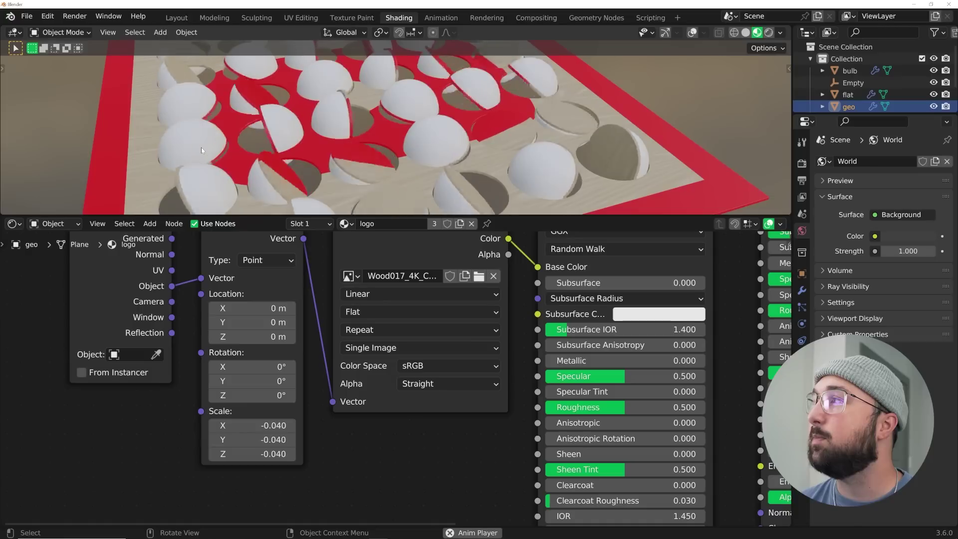
key(space)
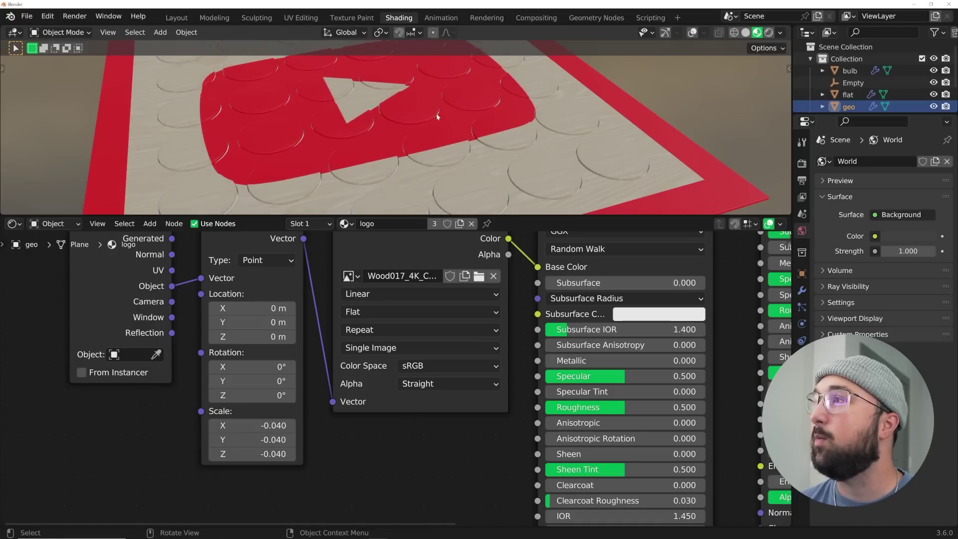
scroll(235, 312, down, 4)
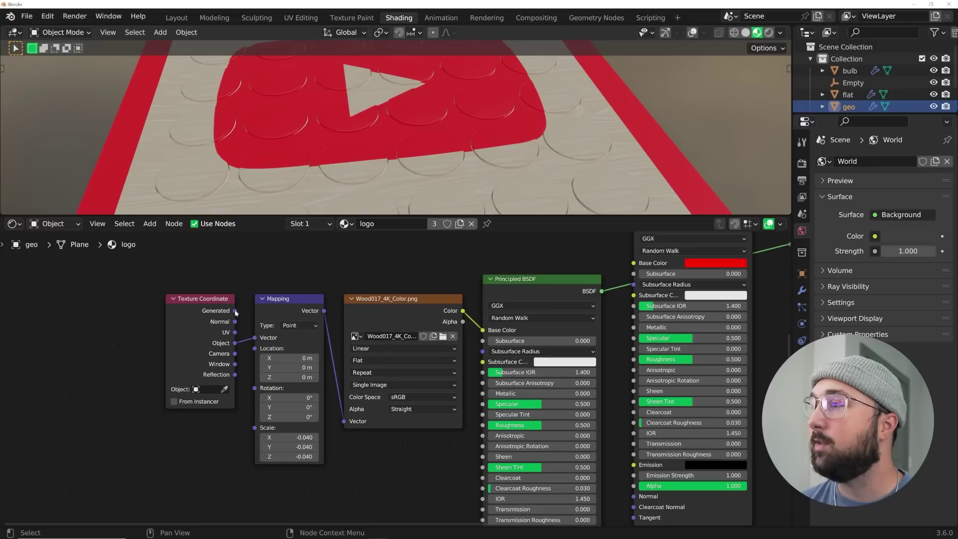
Move the Texture Coordinate, Mapping, and wood image nodes left, making room between the shaders.
drag(273, 266, 171, 349)
middle_drag(172, 349, 165, 365)
key(g)
click(406, 315)
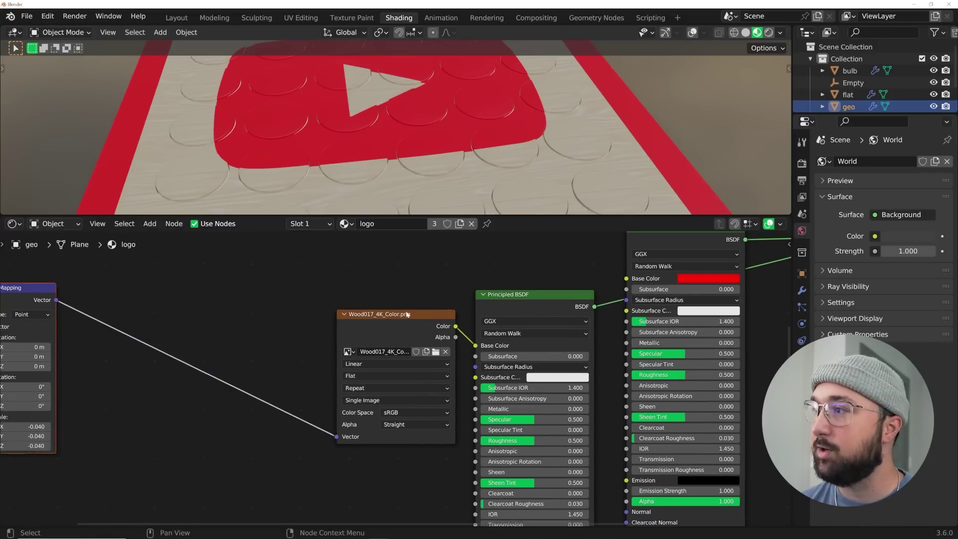
drag(407, 314, 289, 315)
middle_drag(615, 302, 439, 313)
drag(495, 254, 599, 324)
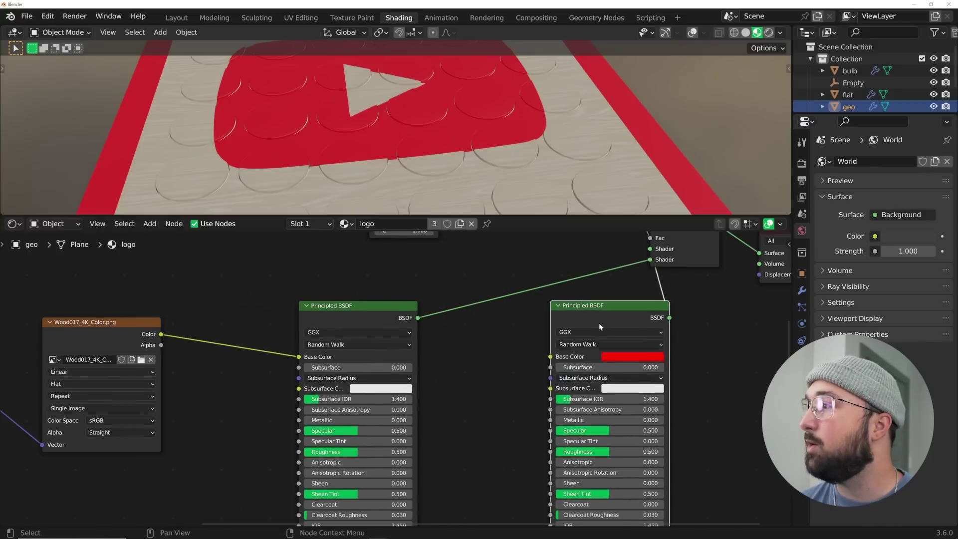
drag(354, 319, 299, 316)
Add a Color Ramp between the shaders, fed by the wood texture's Color.
key(shift+a)
text(col)
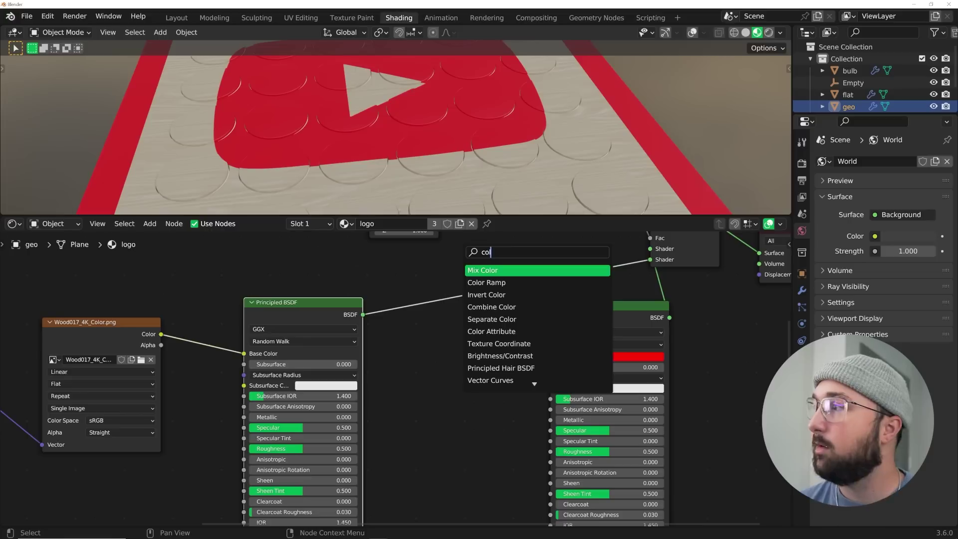
click(486, 283)
click(420, 377)
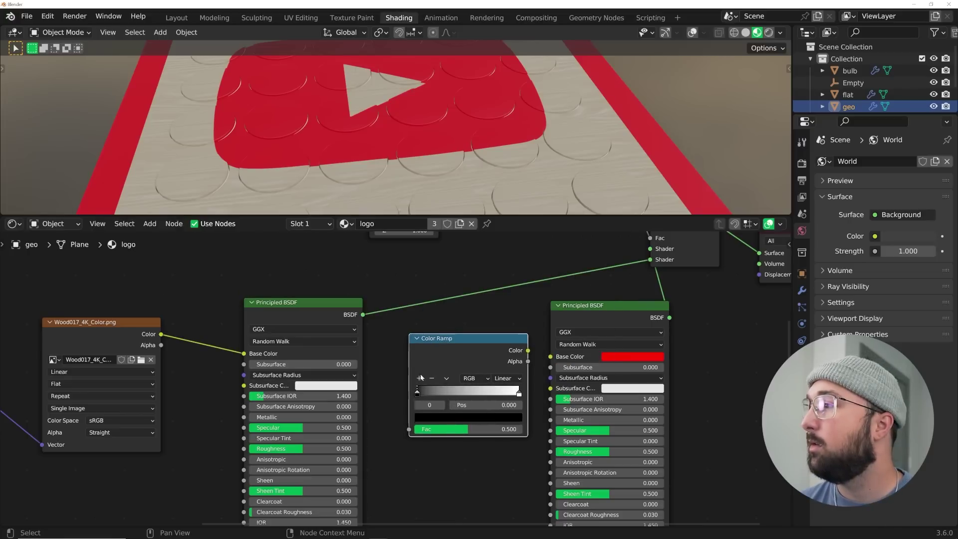
drag(160, 334, 409, 429)
scroll(450, 408, up, 3)
Set the ramp's end stop to pure red and connect it to the red shader's Base Color.
click(507, 385)
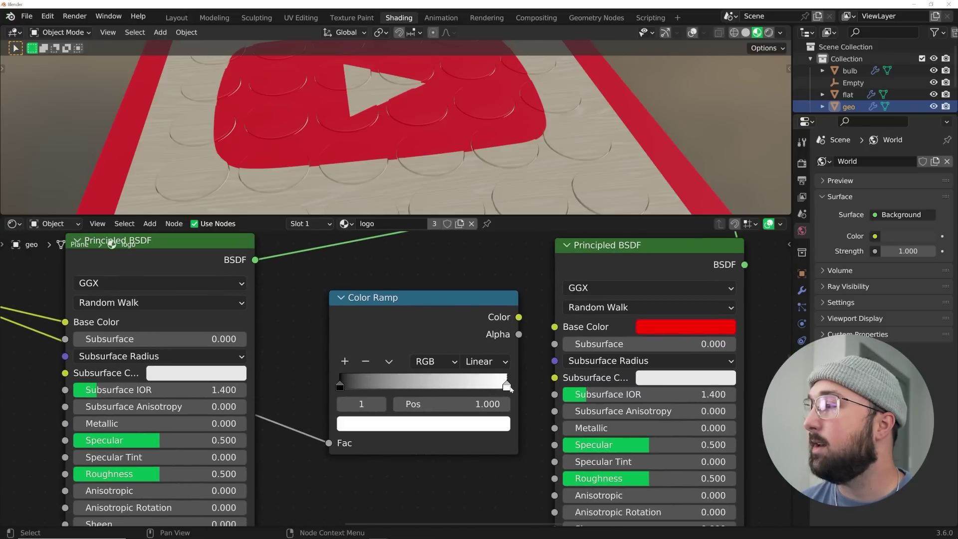
click(465, 421)
drag(417, 368, 346, 369)
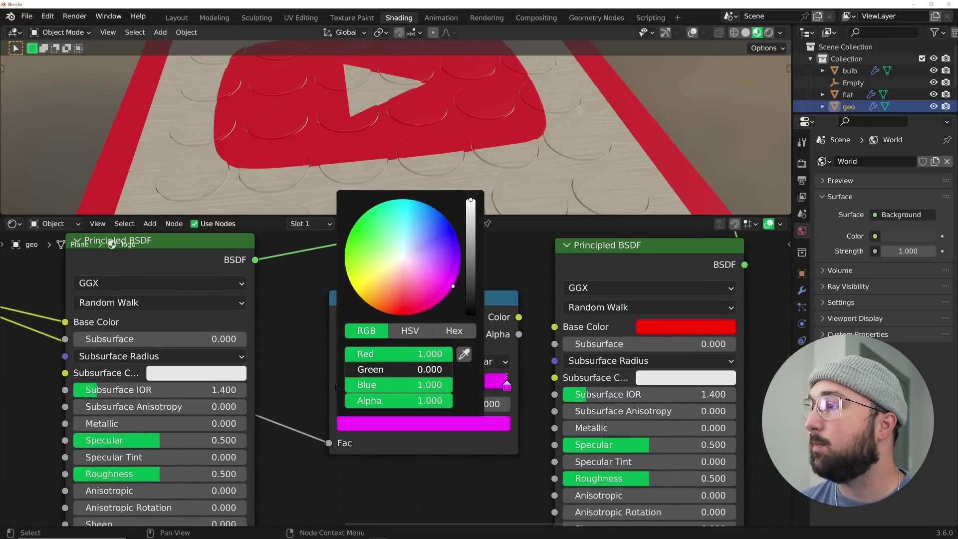
drag(399, 385, 346, 385)
drag(518, 317, 554, 328)
scroll(436, 148, up, 4)
middle_drag(436, 148, 479, 247)
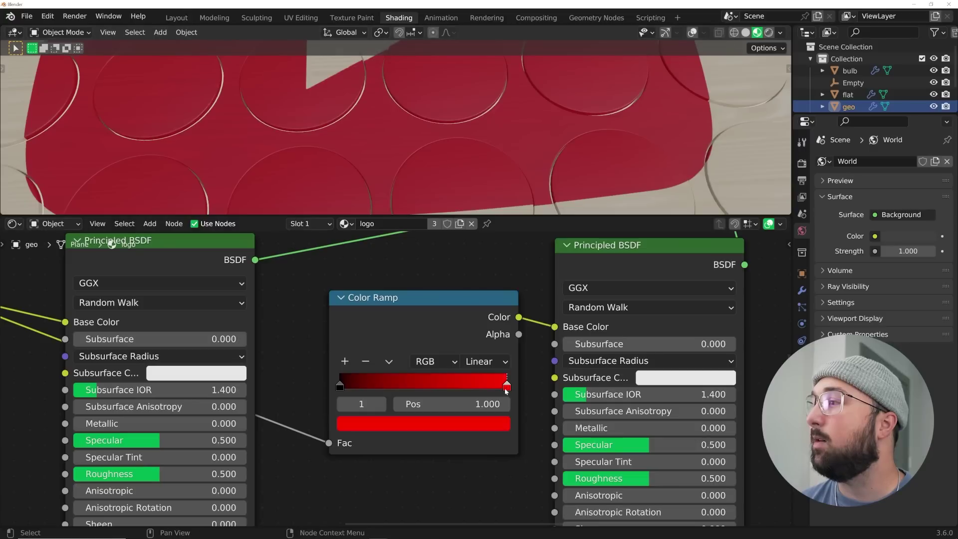
Slide the red stop toward the middle and the black stop to 0.197, then tidy the ramp node.
drag(506, 385, 419, 384)
drag(340, 386, 372, 385)
shift+middle_drag(518, 106, 508, 142)
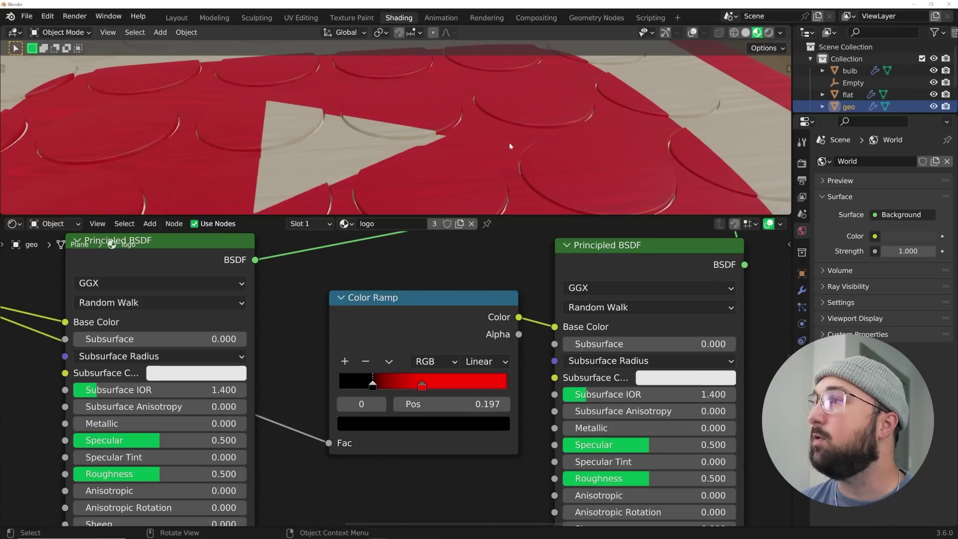
drag(375, 295, 384, 251)
scroll(390, 120, down, 3)
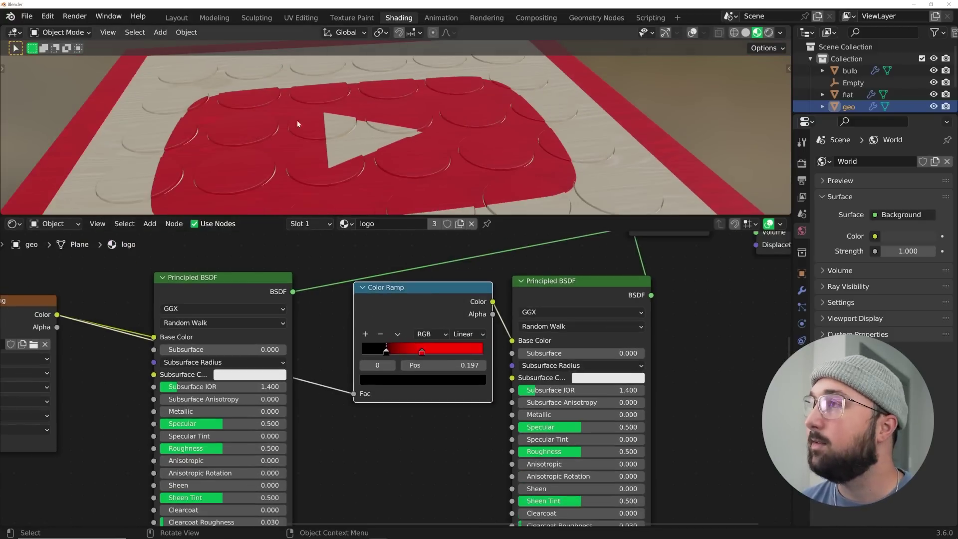
middle_drag(372, 399, 423, 360)
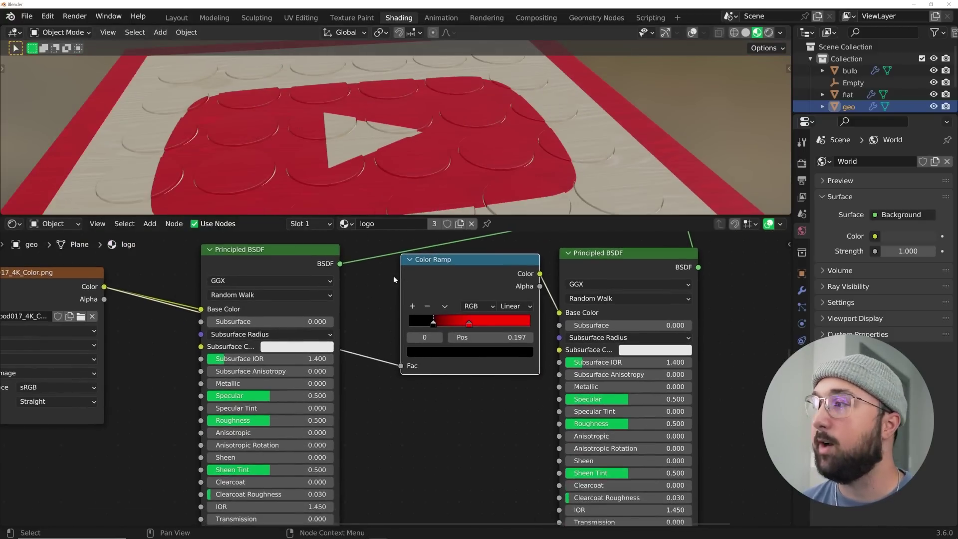
scroll(393, 276, down, 2)
Duplicate the wood image node, load Wood017_4K_Roughness.png, and set its color space to Non-Color.
middle_drag(339, 360, 471, 329)
scroll(449, 326, up, 1)
click(294, 295)
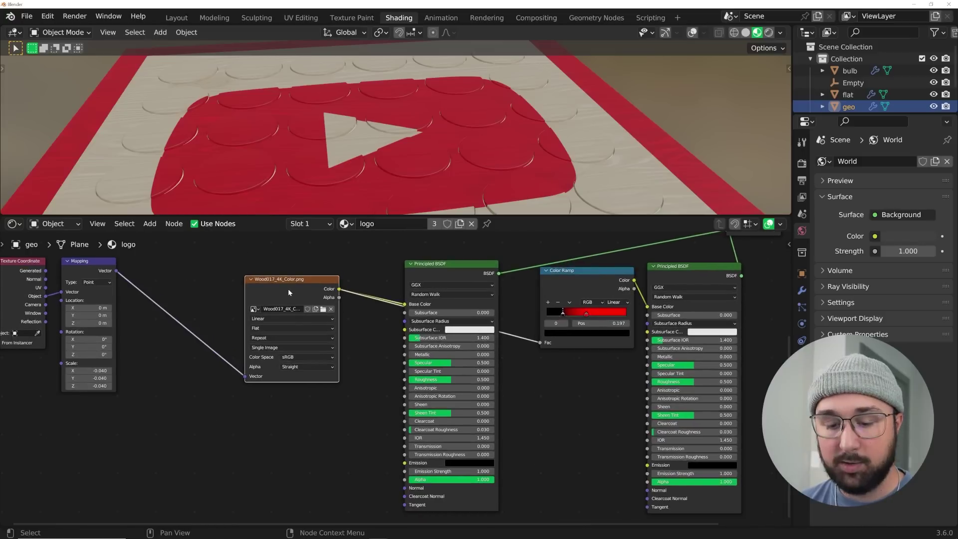
key(shift+d)
click(282, 405)
scroll(284, 403, up, 2)
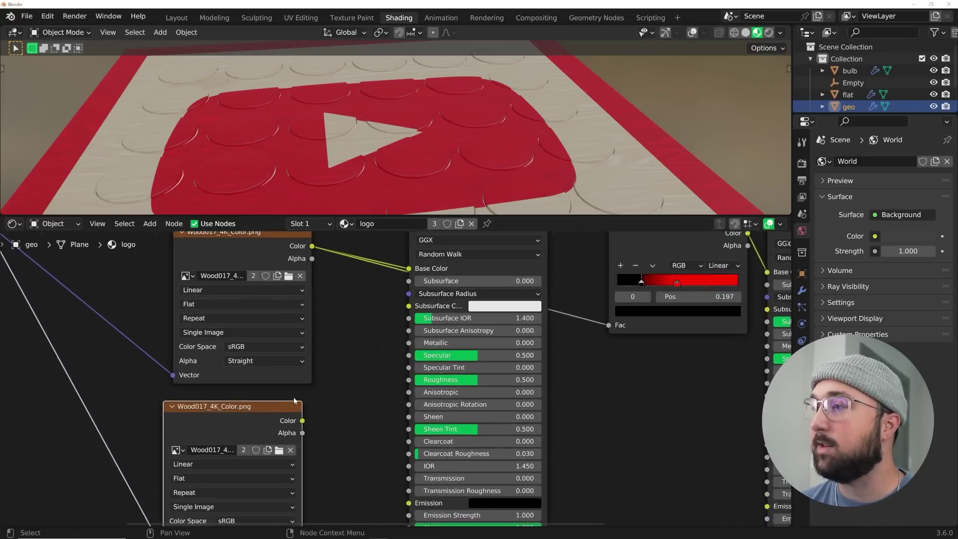
middle_drag(302, 399, 350, 324)
click(329, 376)
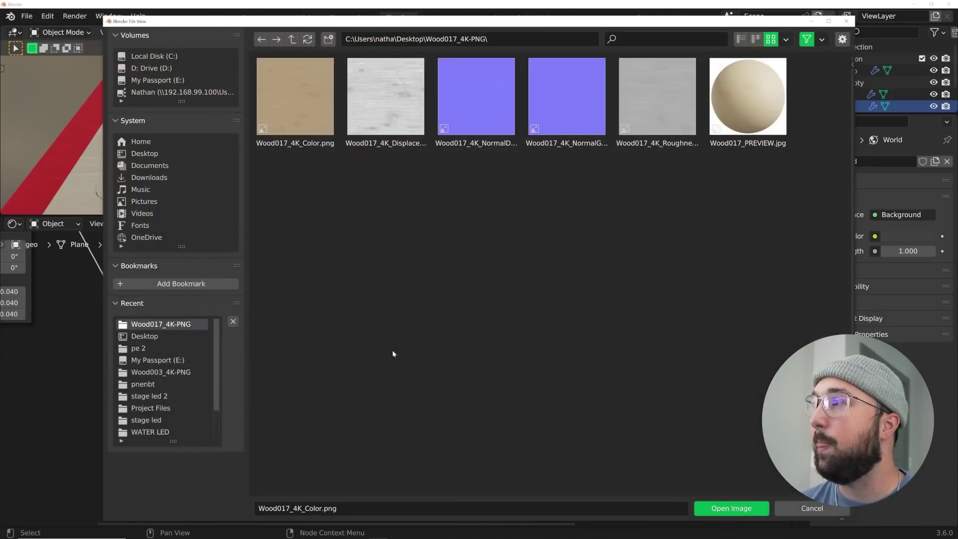
double_click(656, 97)
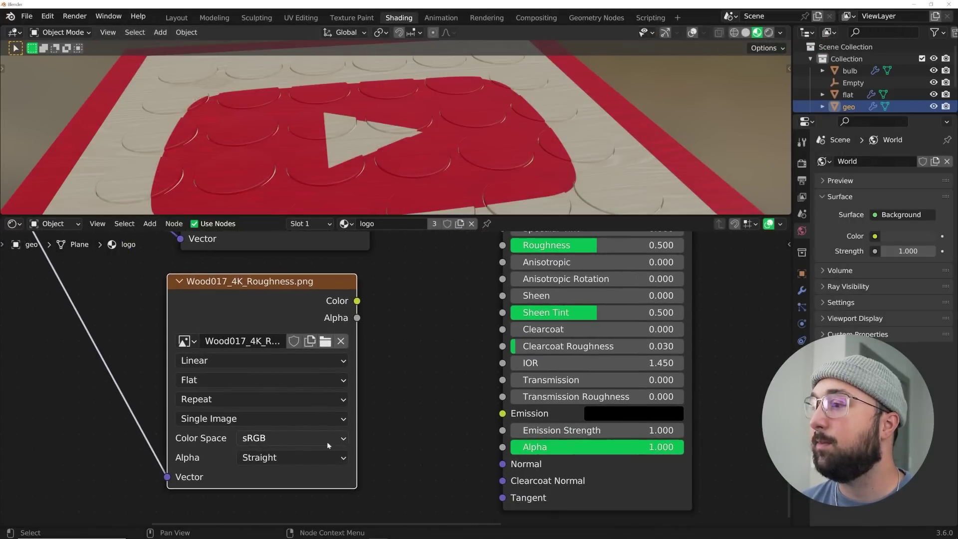
click(272, 438)
click(264, 336)
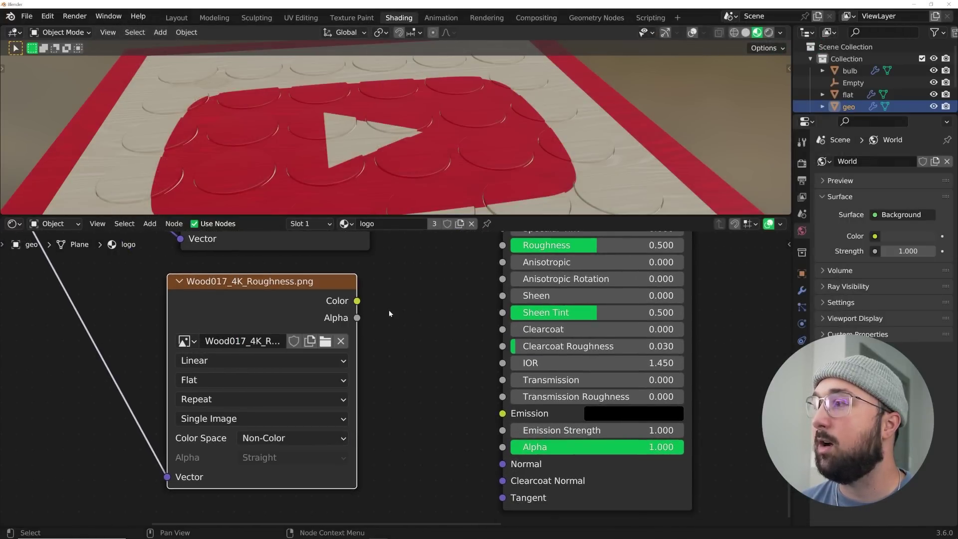
Connect the roughness map to the Roughness inputs of both the white and red shaders.
drag(357, 300, 501, 247)
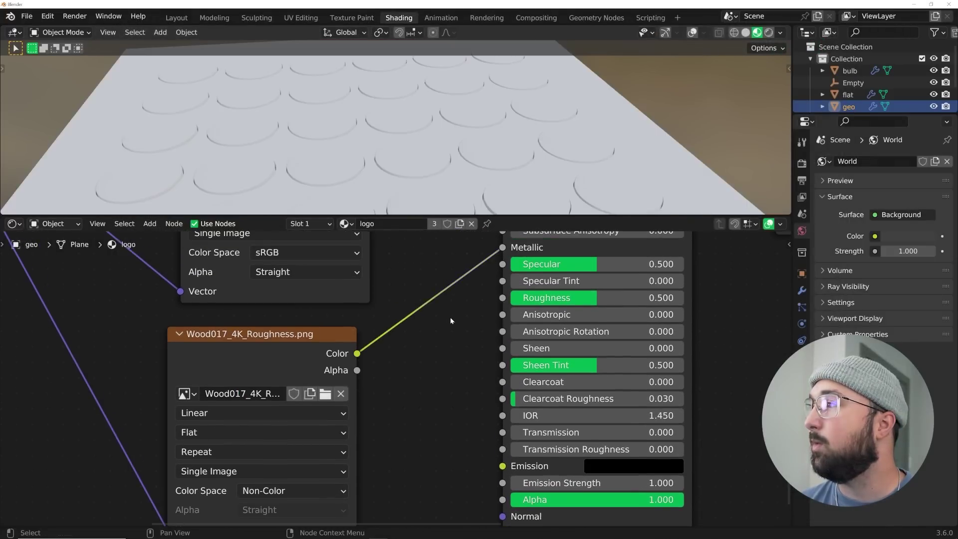
drag(356, 354, 503, 298)
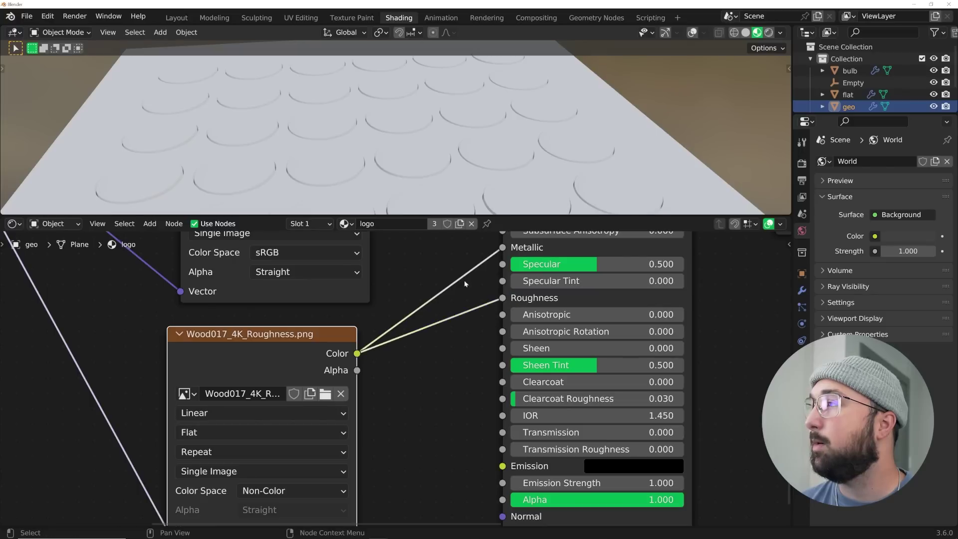
ctrl+right_drag(462, 272, 468, 289)
scroll(501, 315, down, 3)
middle_drag(363, 370, 214, 409)
scroll(440, 357, down, 5)
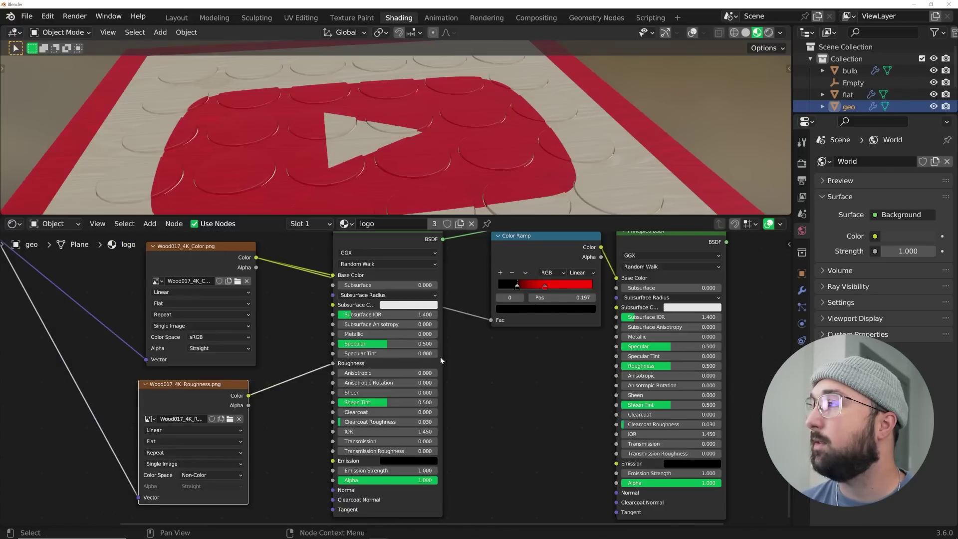
scroll(392, 371, up, 3)
drag(224, 399, 654, 363)
scroll(397, 413, down, 2)
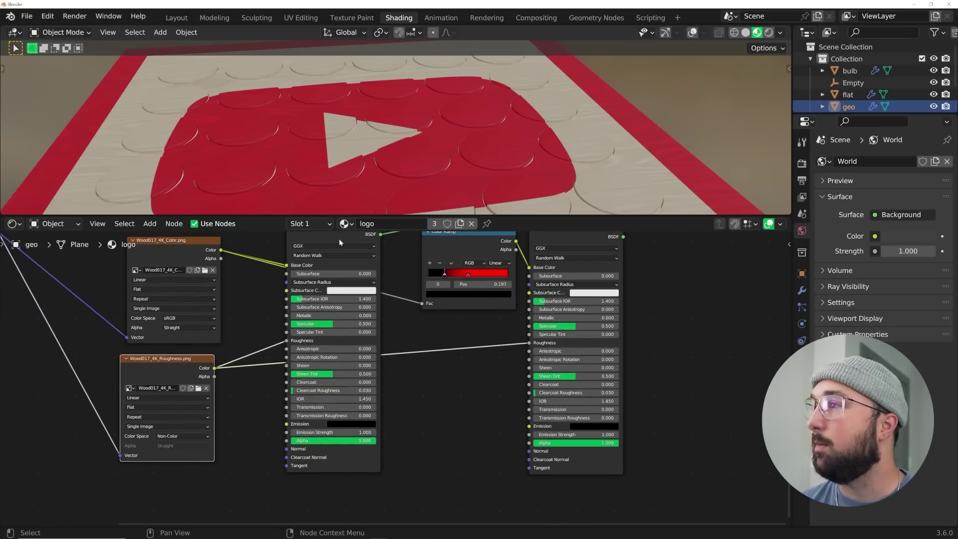
Add a Bump node below the image nodes and connect it to the shader's Normal.
drag(337, 234, 329, 308)
middle_drag(344, 427, 426, 366)
key(shift+a)
click(254, 403)
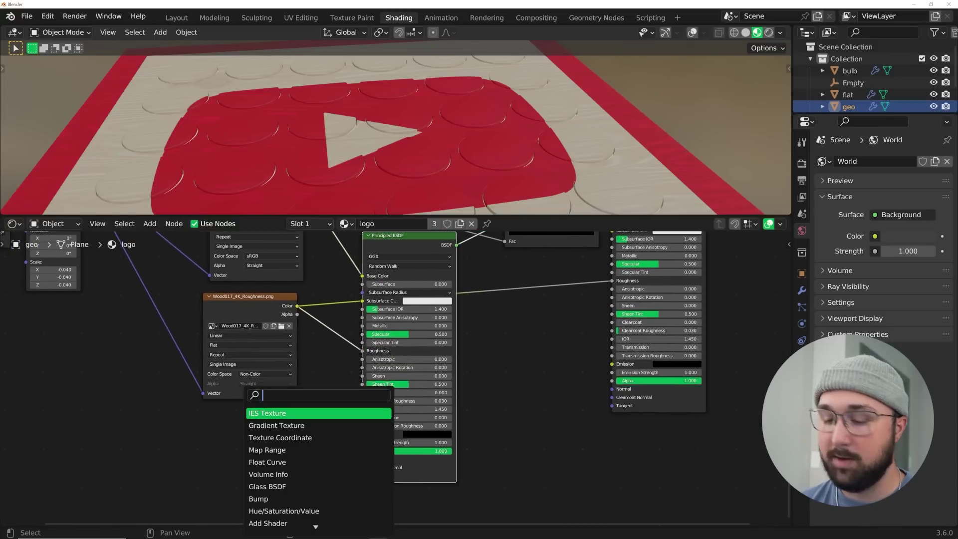
text(bum)
key(Return)
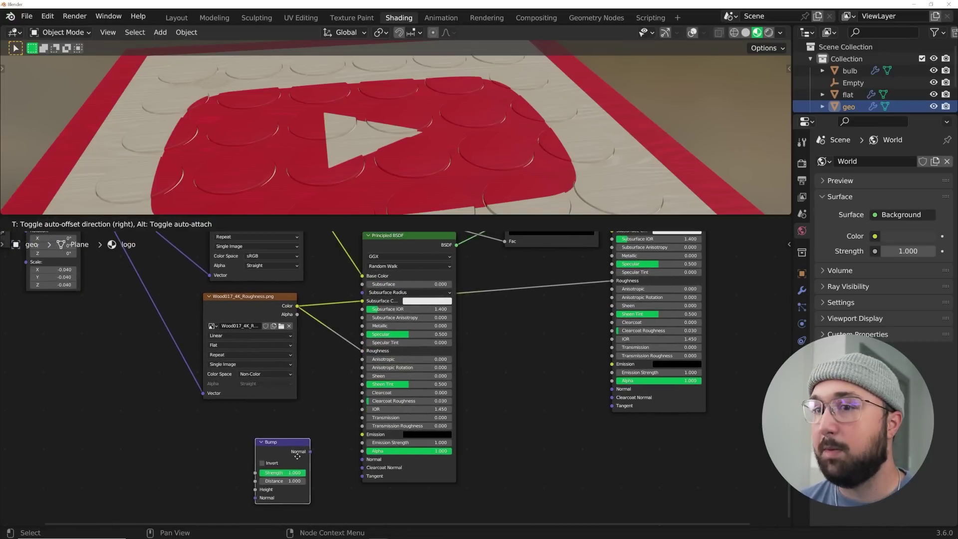
click(307, 450)
drag(363, 463, 363, 459)
key(Home)
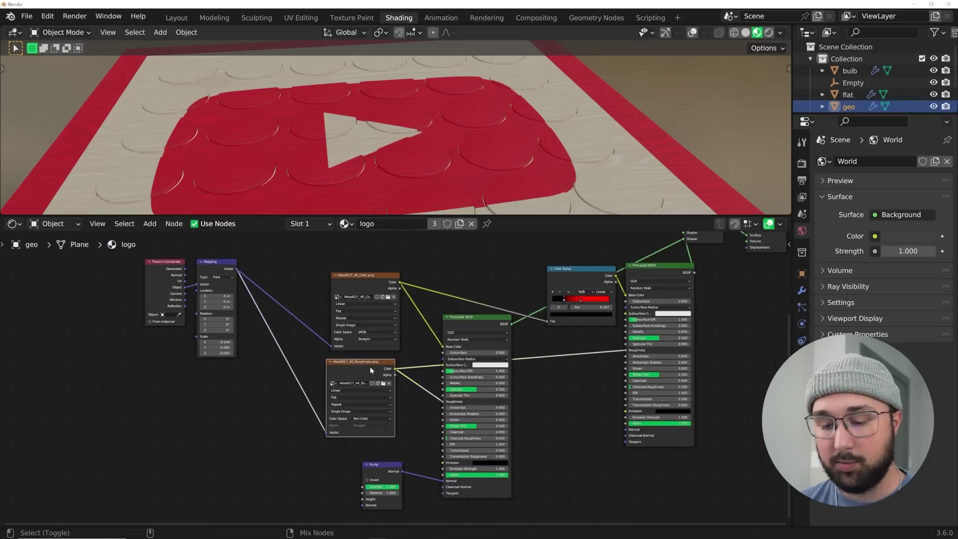
Duplicate the roughness image node and load Wood017_4K_NormalGL.png into the copy.
key(ctrl+shift+d)
click(283, 458)
scroll(321, 442, up, 4)
middle_drag(320, 442, 398, 309)
scroll(399, 313, up, 2)
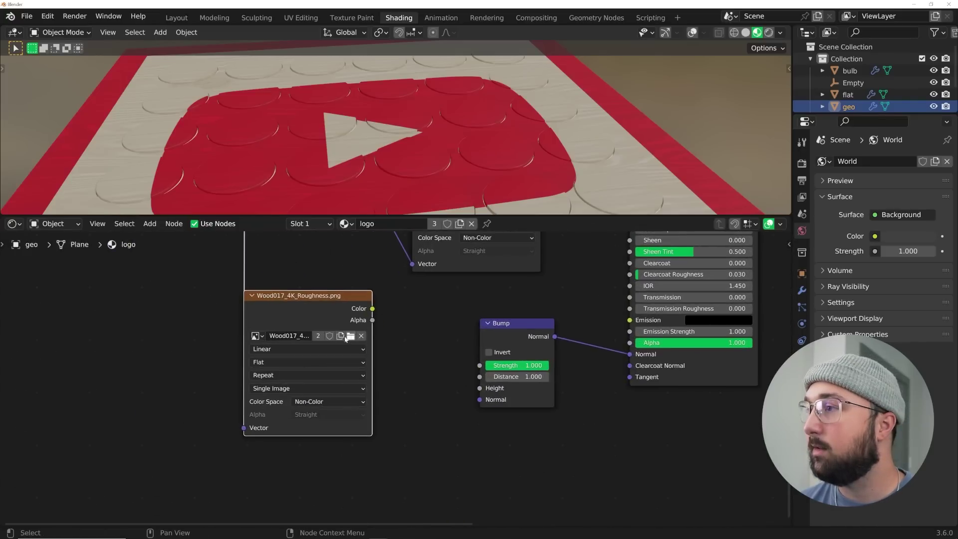
click(350, 336)
double_click(549, 118)
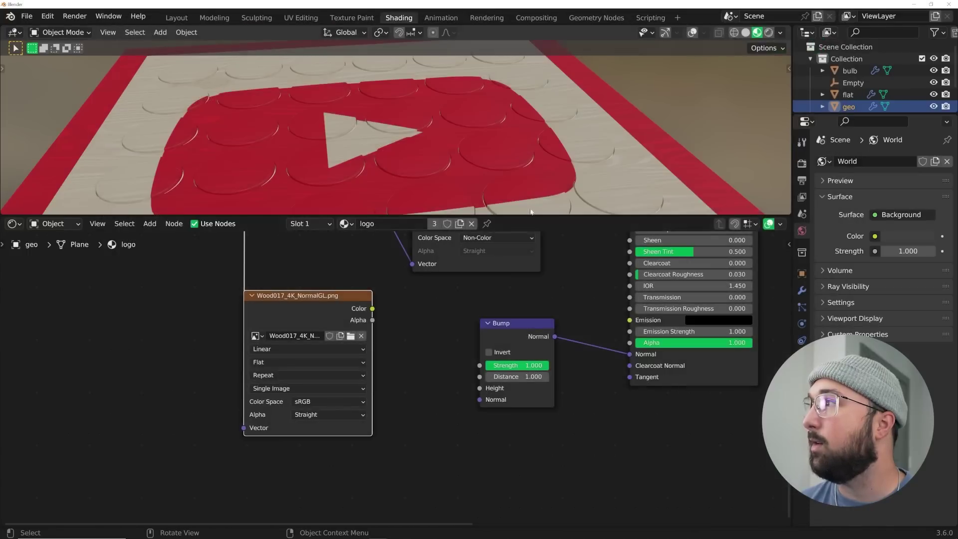
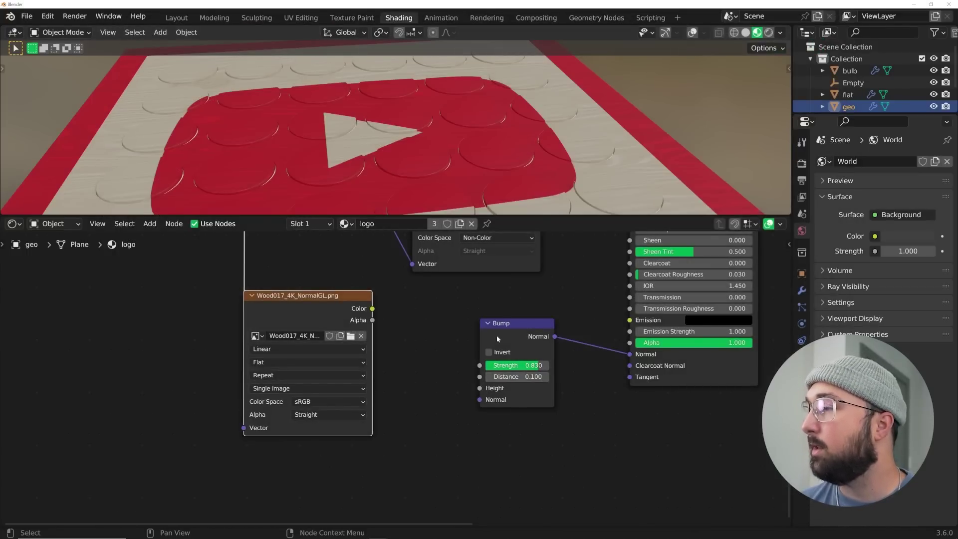
Connect the wood NormalGL image's Color output to the Bump node's Height.
drag(453, 364, 476, 388)
middle_drag(471, 350, 253, 394)
scroll(383, 348, down, 4)
middle_drag(384, 351, 293, 392)
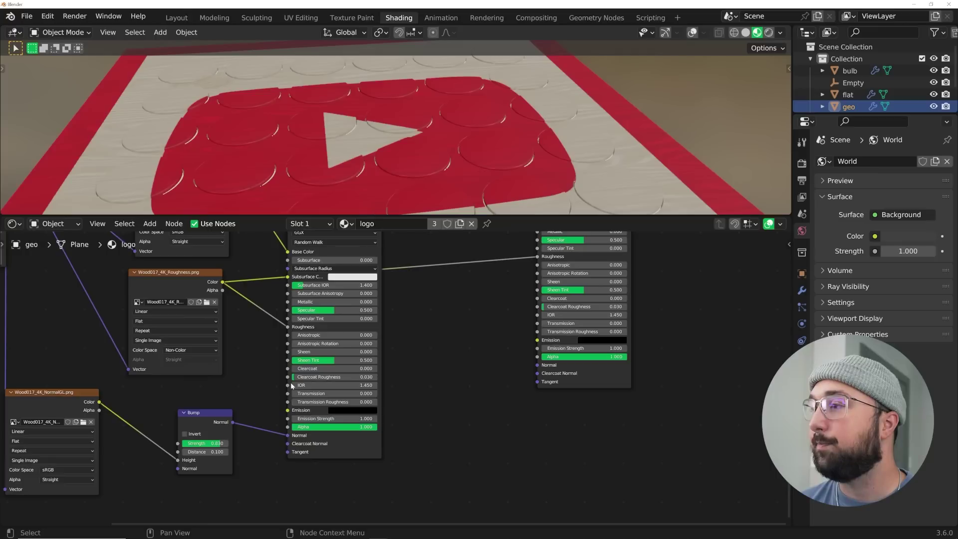
Feed the Bump Normal output into the second Principled BSDF's Normal socket.
drag(233, 422, 270, 458)
drag(232, 422, 484, 355)
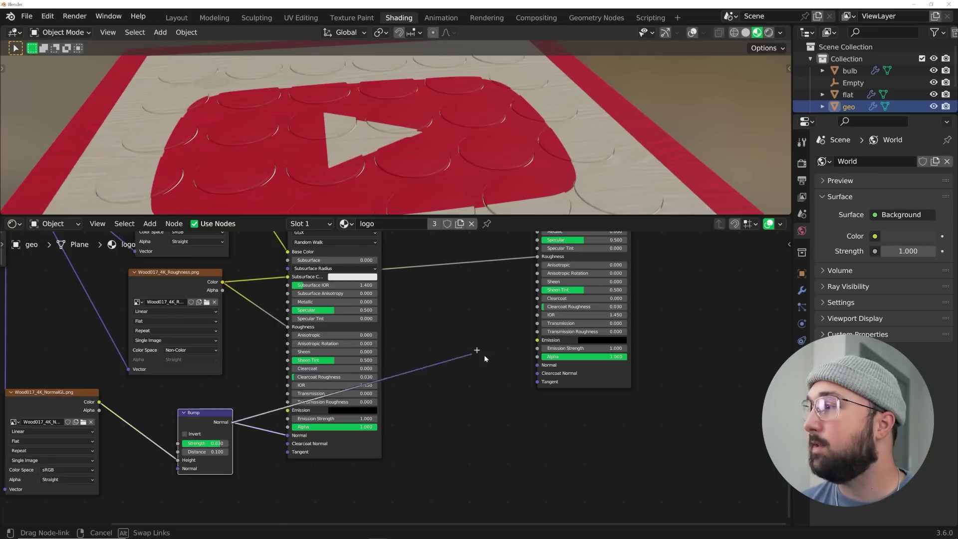
drag(536, 369, 537, 365)
middle_drag(489, 142, 483, 67)
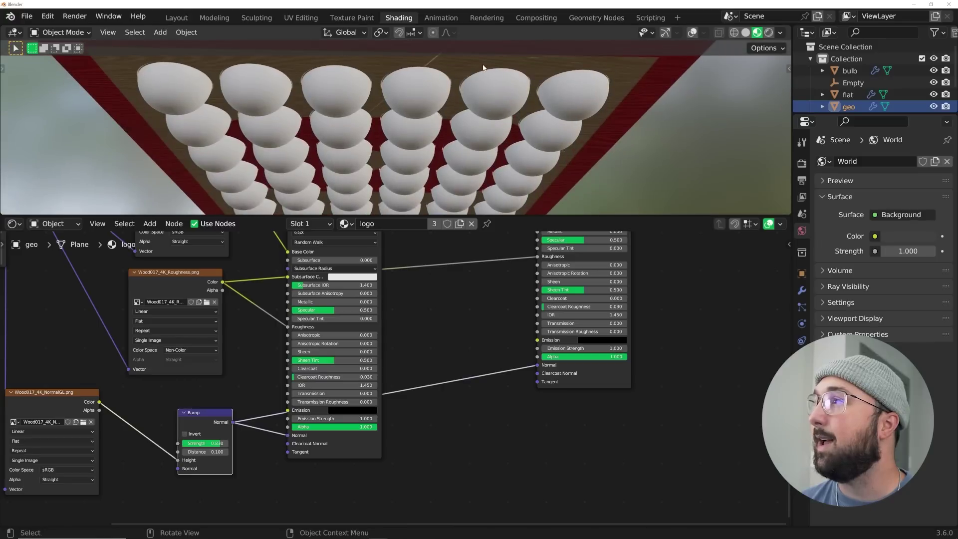
Select the bulb hemisphere and assign it a copy of the logo material.
scroll(389, 117, down, 5)
click(186, 148)
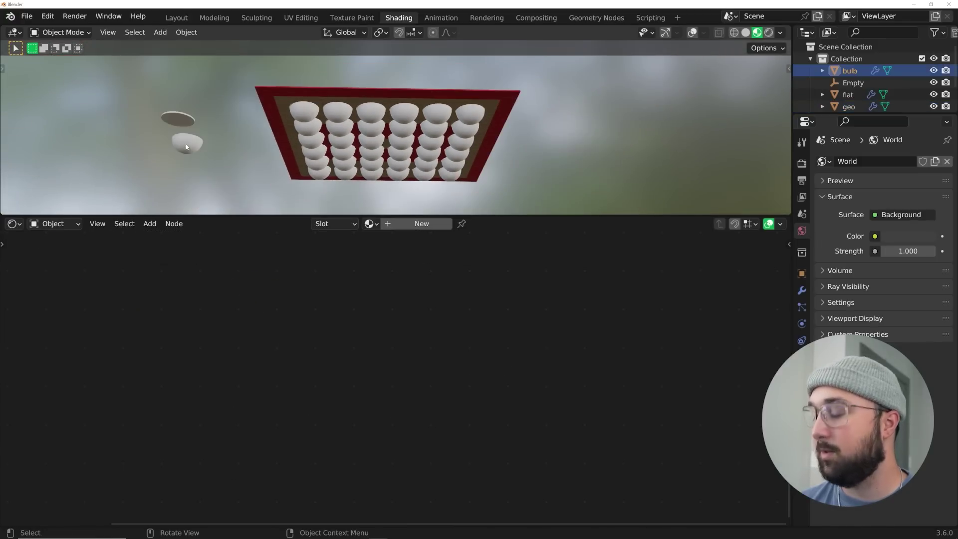
key(KP_Decimal)
middle_drag(342, 145, 477, 197)
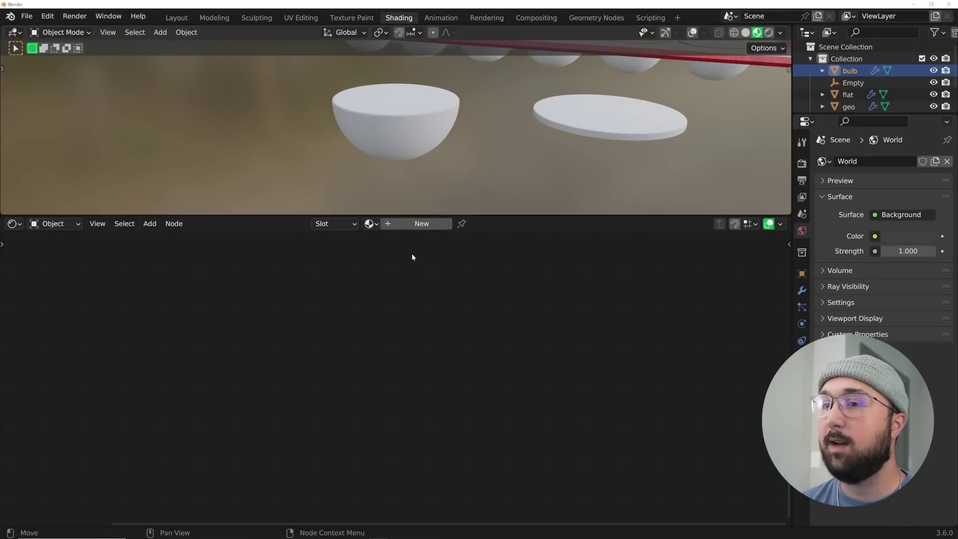
click(369, 223)
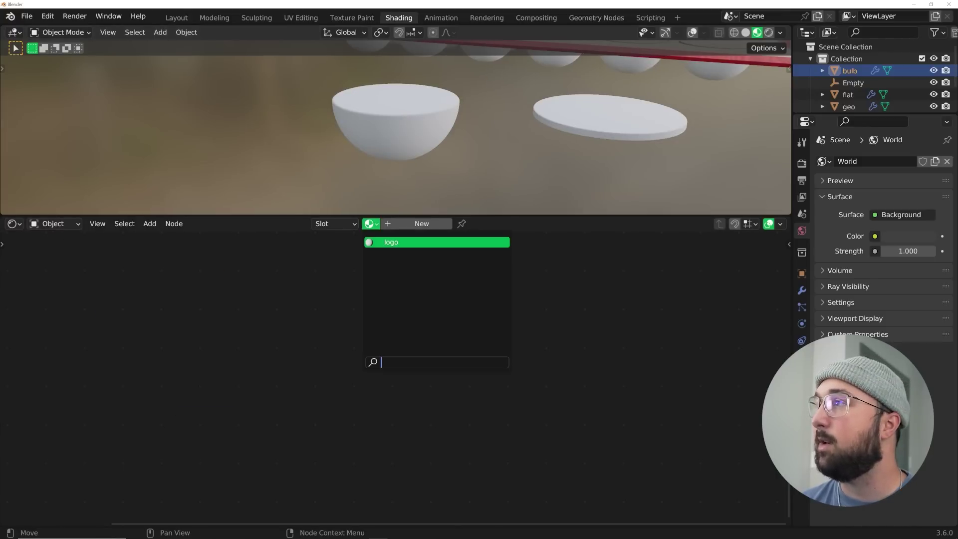
key(Return)
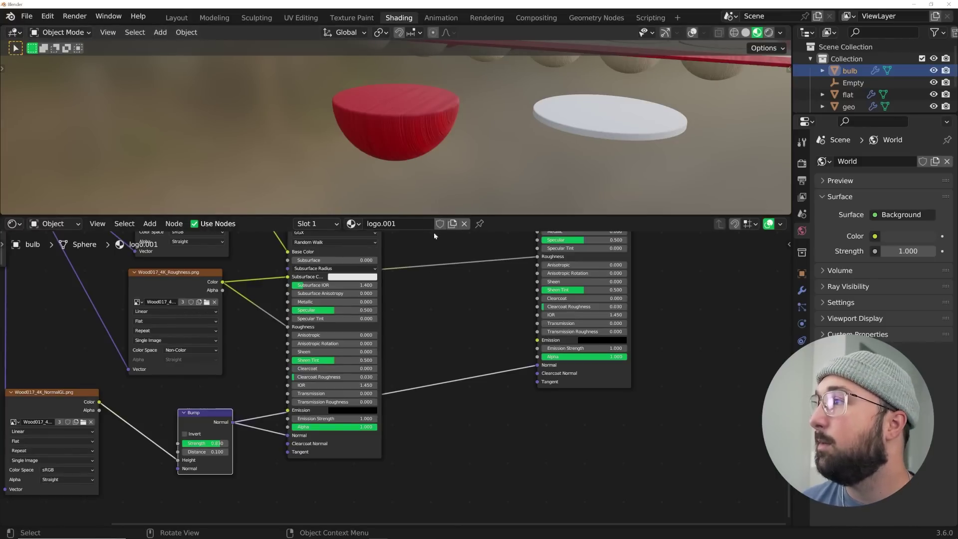
Delete the Color Ramp, second Principled BSDF, Mix Shader and other unused nodes.
middle_drag(434, 319, 317, 473)
scroll(337, 417, down, 2)
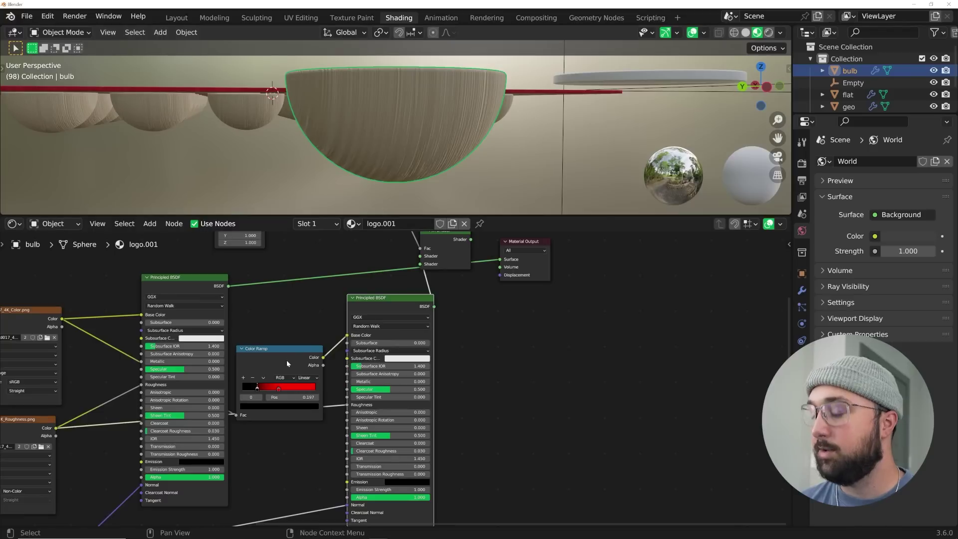
click(285, 360)
middle_drag(405, 325, 372, 383)
key(x)
click(348, 358)
key(x)
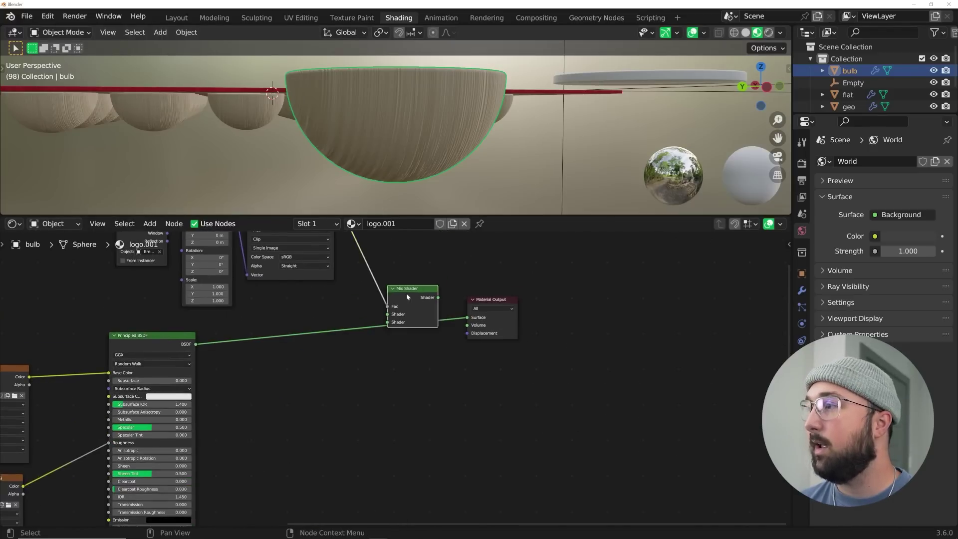
key(x)
middle_drag(385, 288, 340, 398)
drag(340, 398, 47, 362)
key(x)
Move the Material Output beside the remaining Principled BSDF.
scroll(289, 334, down, 7)
middle_drag(198, 382, 321, 316)
scroll(275, 355, down, 1)
drag(514, 342, 388, 392)
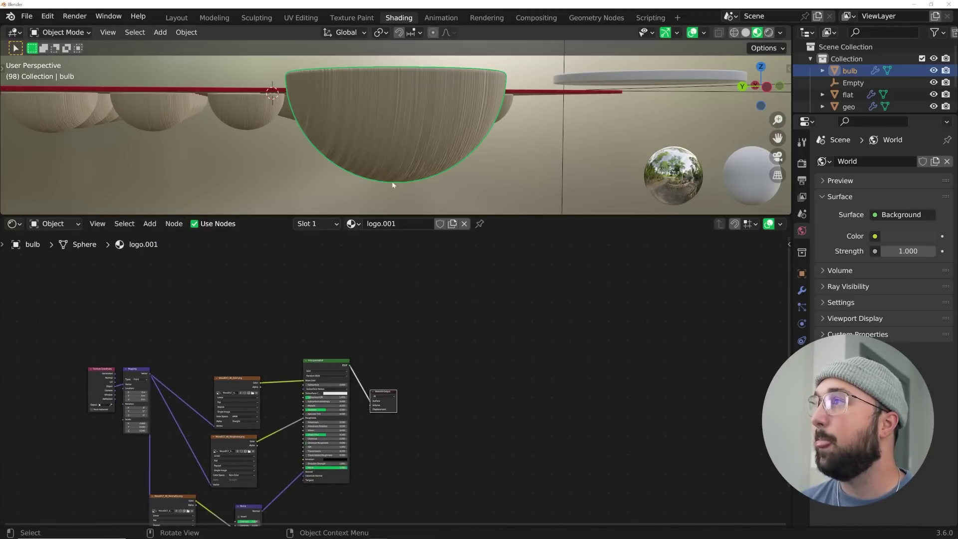
middle_drag(392, 185, 395, 158)
Move the Texture Coordinate and Mapping nodes to a new spot in the node tree.
middle_drag(319, 474, 372, 377)
scroll(357, 384, up, 3)
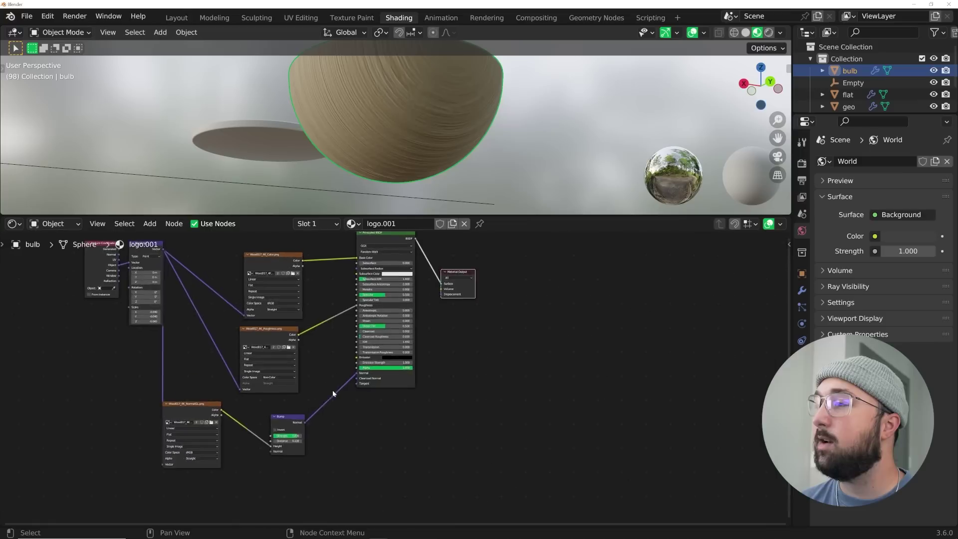
scroll(332, 393, up, 4)
middle_drag(149, 336, 369, 405)
drag(179, 288, 274, 342)
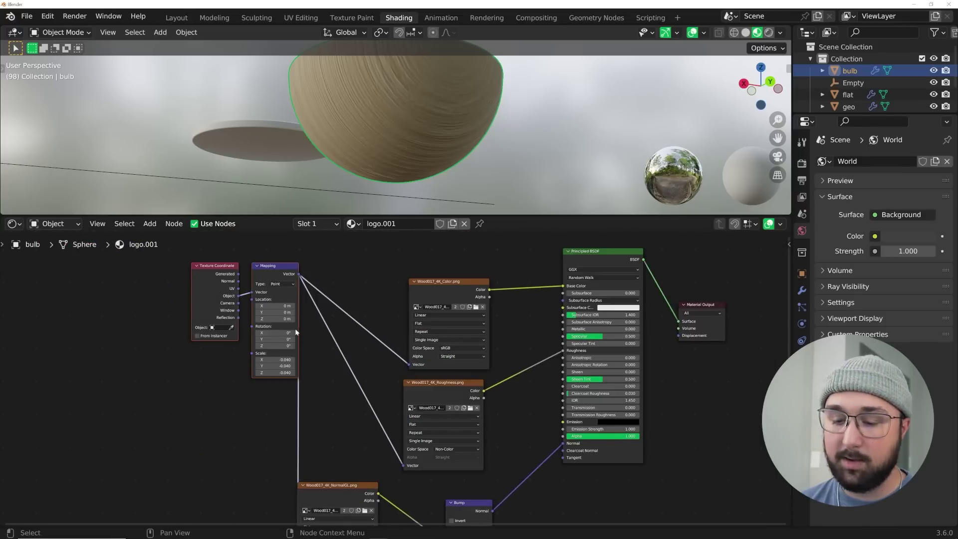
key(g)
click(231, 435)
scroll(233, 437, up, 4)
middle_drag(229, 443, 324, 374)
scroll(323, 375, up, 3)
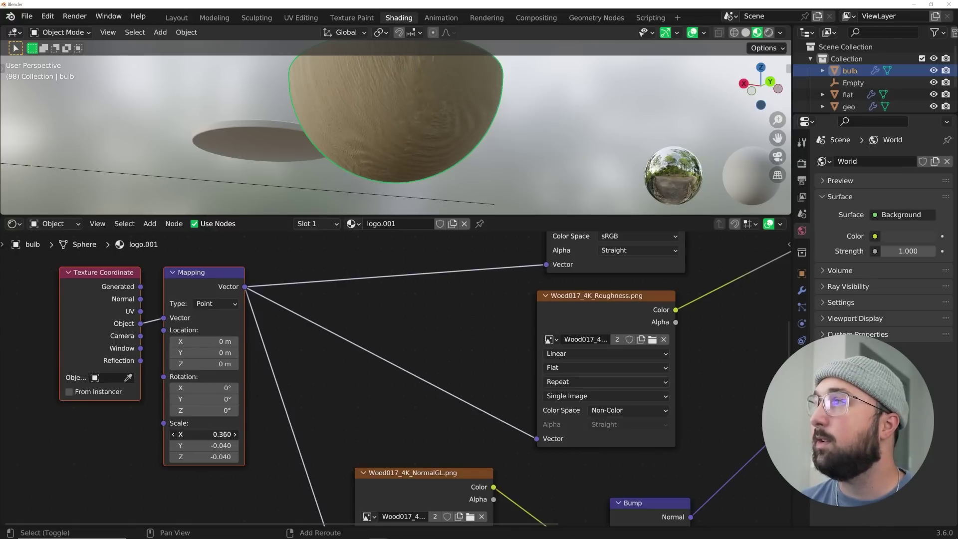
Set the Mapping scale to X 1, Y 0.17, Z 1 to stretch the wood grain.
drag(205, 434, 214, 434)
middle_drag(429, 125, 344, 185)
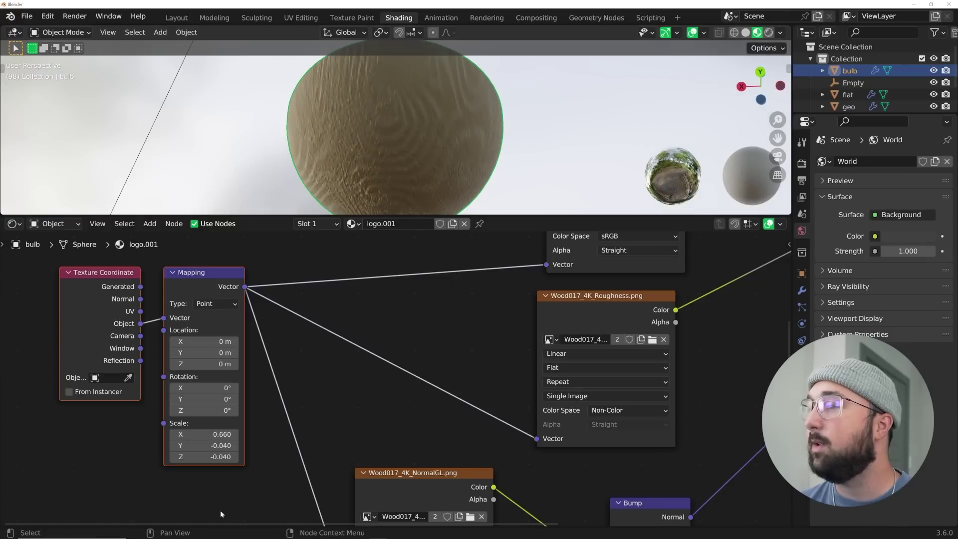
text(1)
key(Return)
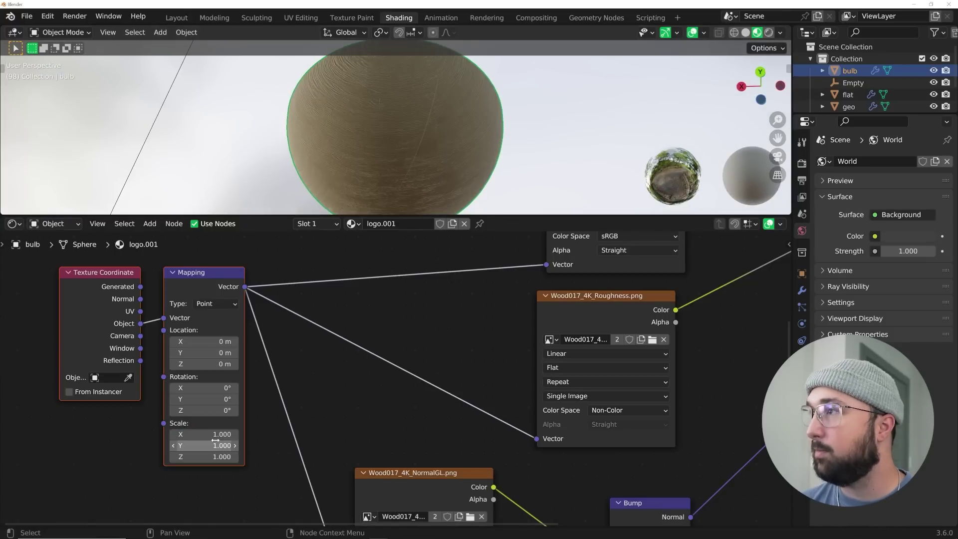
middle_drag(366, 158, 252, 162)
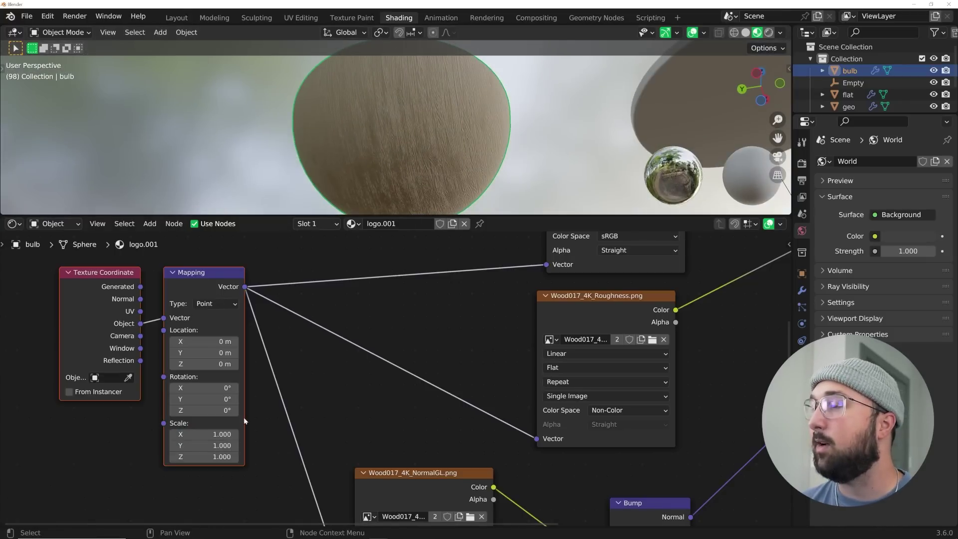
click(222, 435)
click(223, 435)
text(1.7)
key(Return)
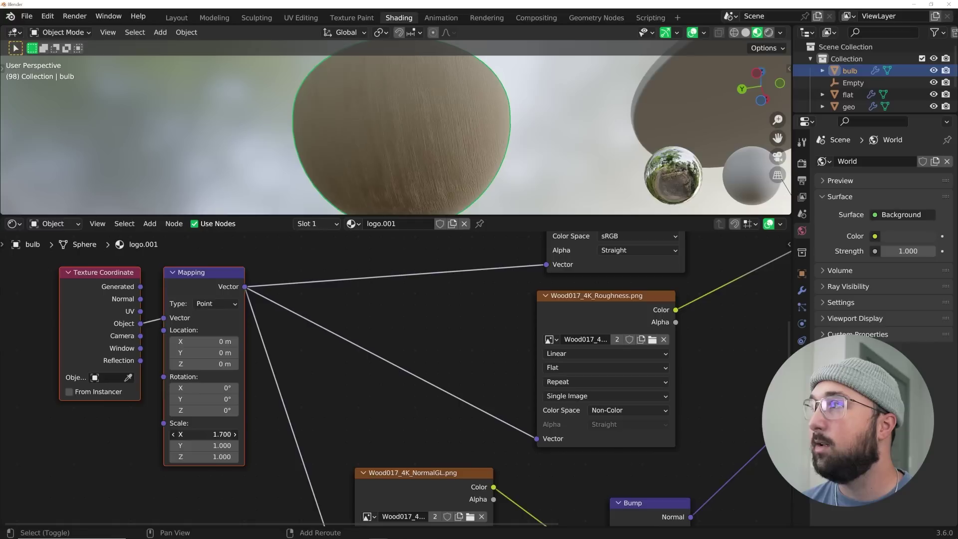
key(ctrl+z)
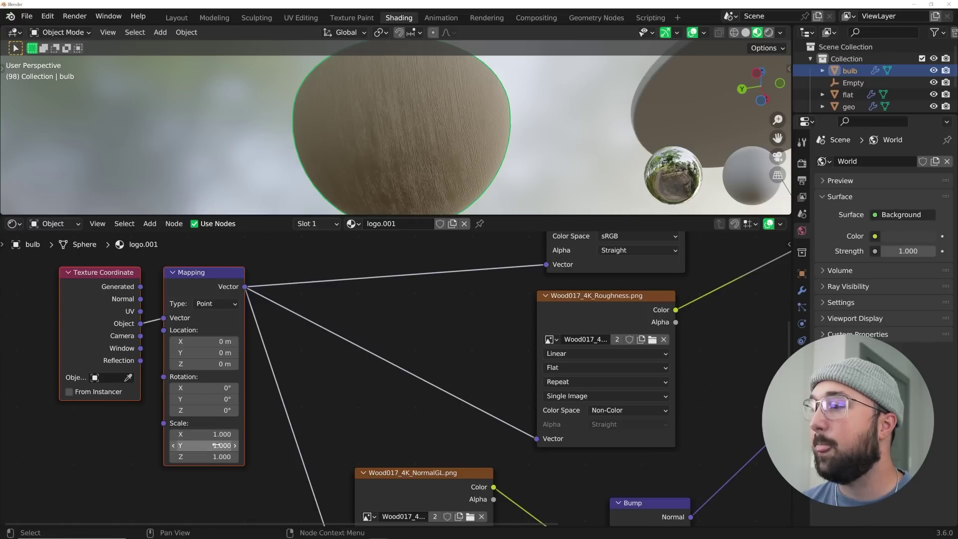
drag(221, 445, 180, 445)
middle_drag(462, 139, 306, 160)
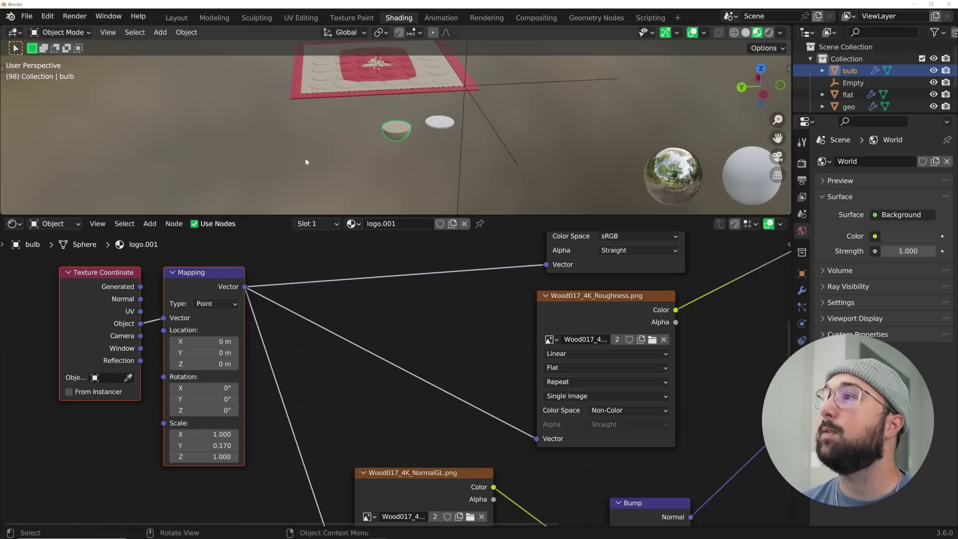
Frame the geo.001 hemispheres and orbit beneath them.
click(428, 60)
key(KP_Decimal)
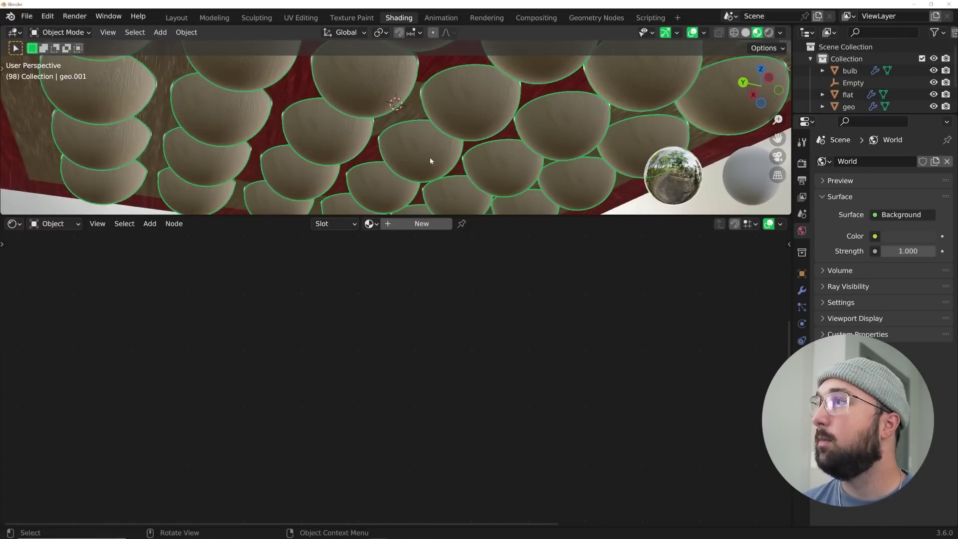
mouse_move(430, 158)
middle_down()
mouse_move(437, 104)
mouse_move(493, 109)
mouse_move(363, 54)
mouse_move(445, 173)
mouse_move(382, 157)
mouse_move(607, 146)
mouse_move(474, 151)
middle_up()
scroll(363, 54, down, 4)
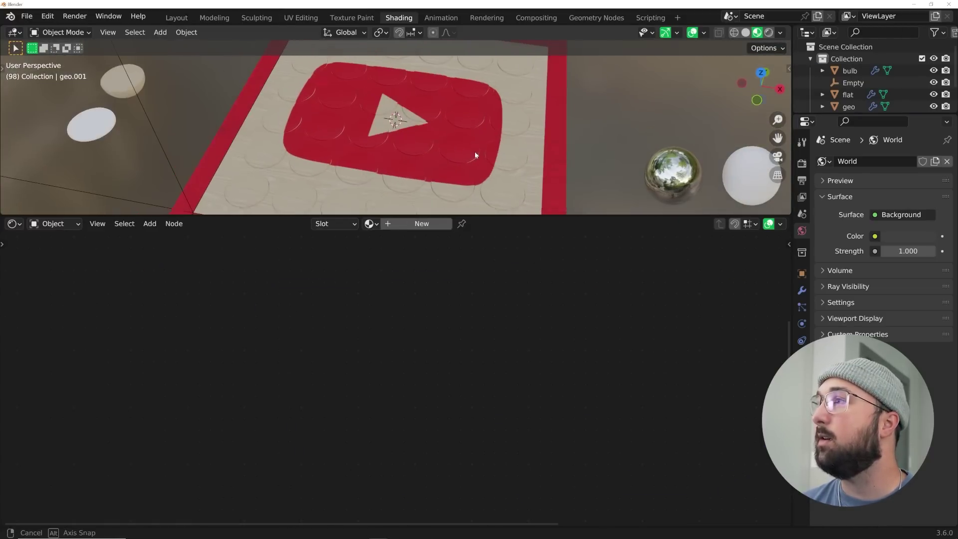
In the Layout workspace, view the board from the top, add a camera, and check output settings.
click(177, 18)
scroll(446, 246, down, 6)
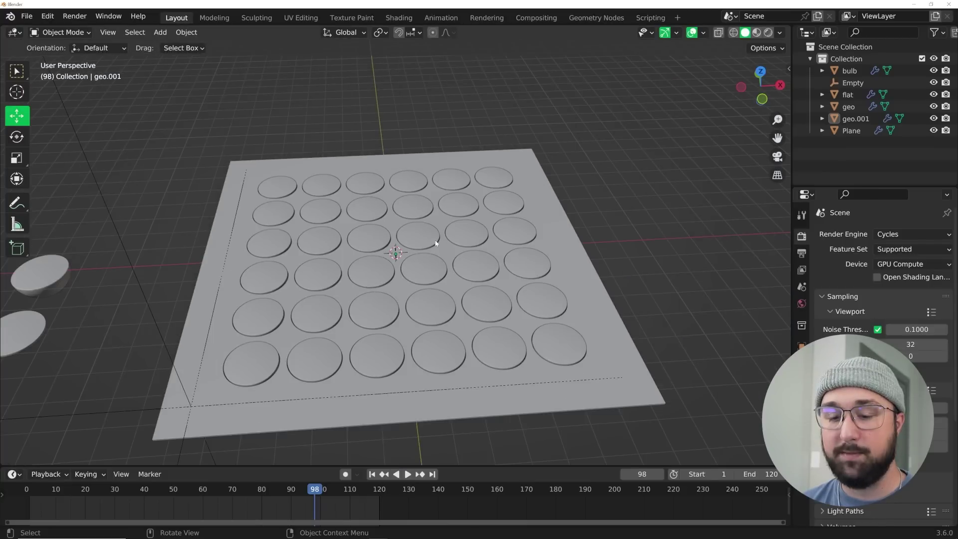
key(grave)
click(434, 172)
key(shift+a)
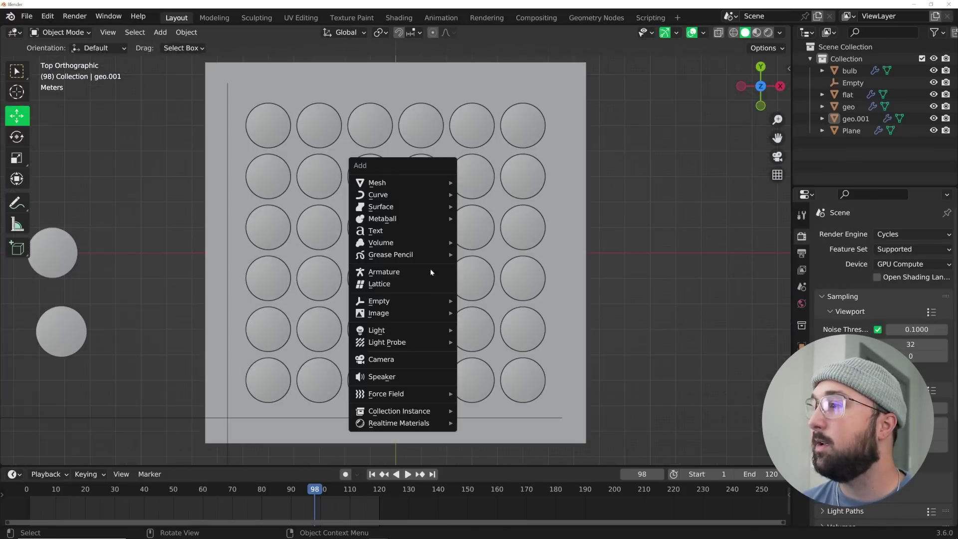
click(394, 359)
click(801, 253)
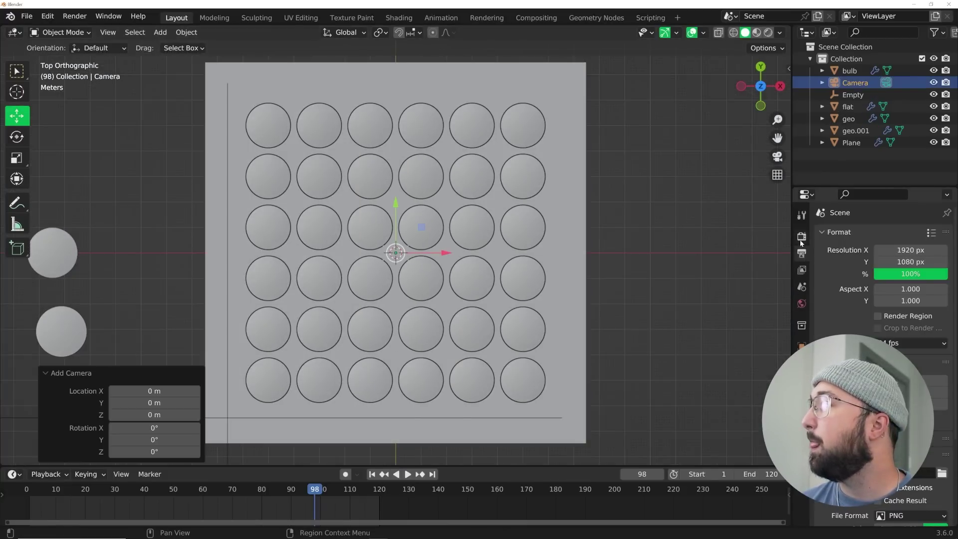
click(800, 235)
click(800, 253)
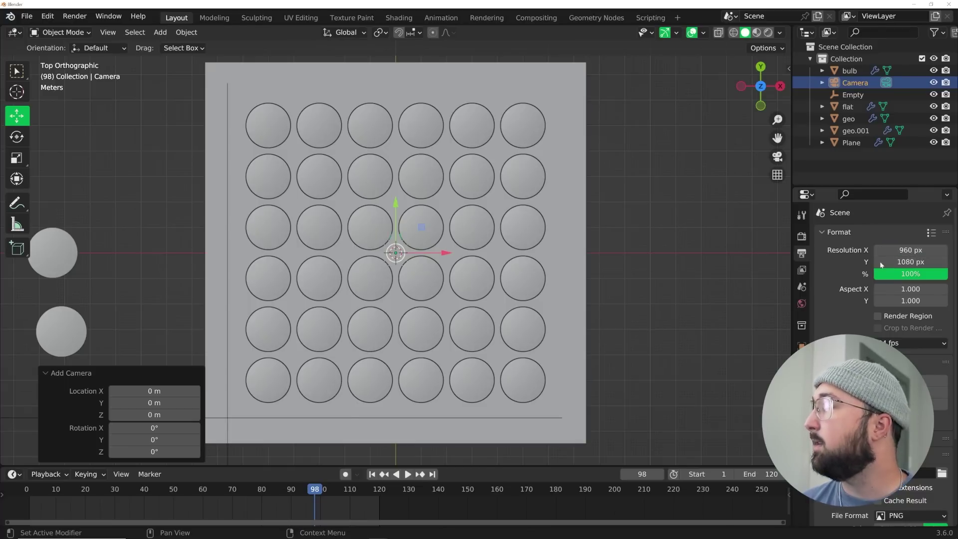
Dolly the camera along its local Z to about 1.88 m, shown in Material Preview.
key(KP_0)
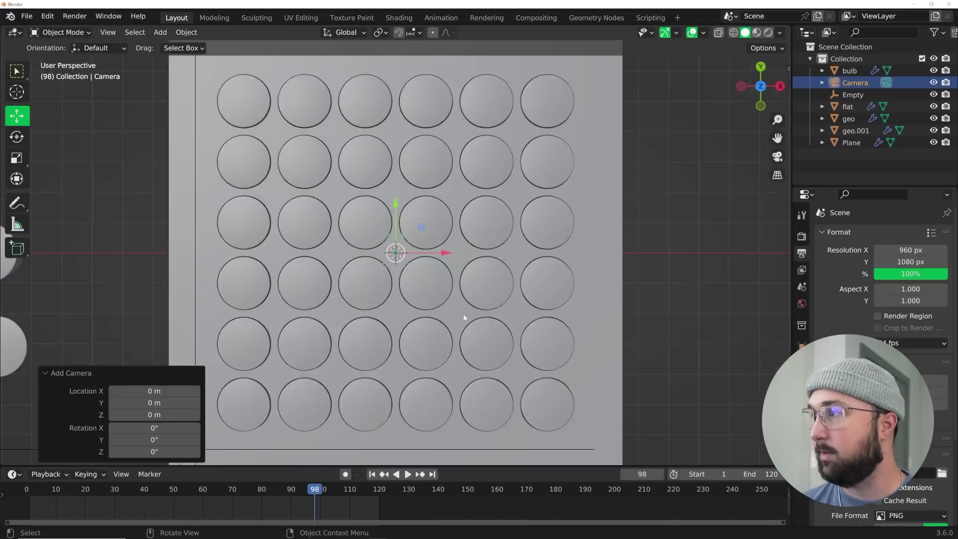
key(g)
key(z)
key(z)
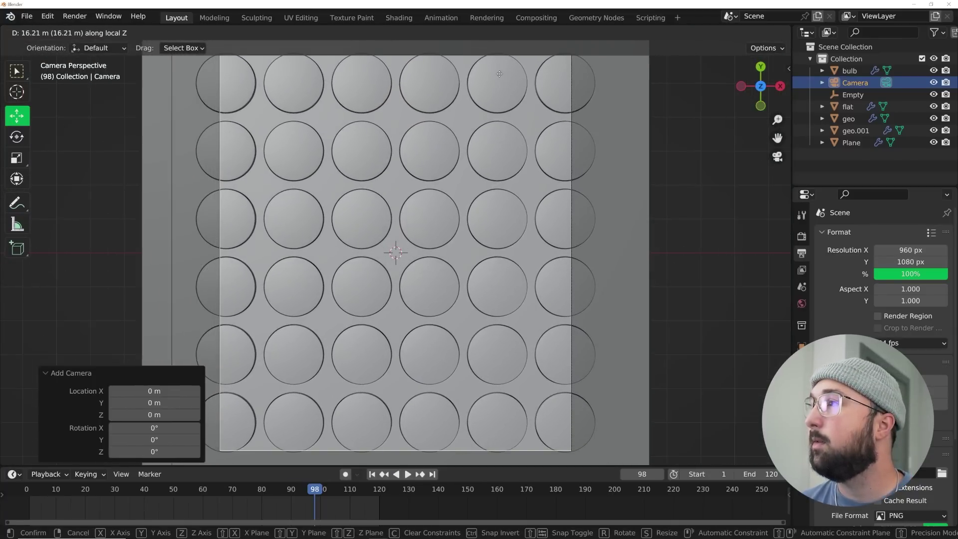
click(784, 48)
click(757, 32)
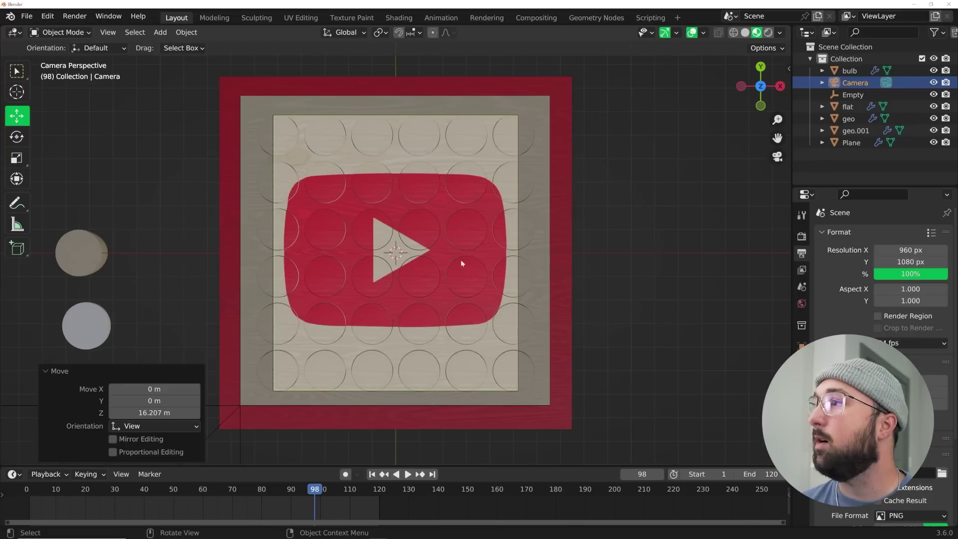
key(g)
key(z)
key(z)
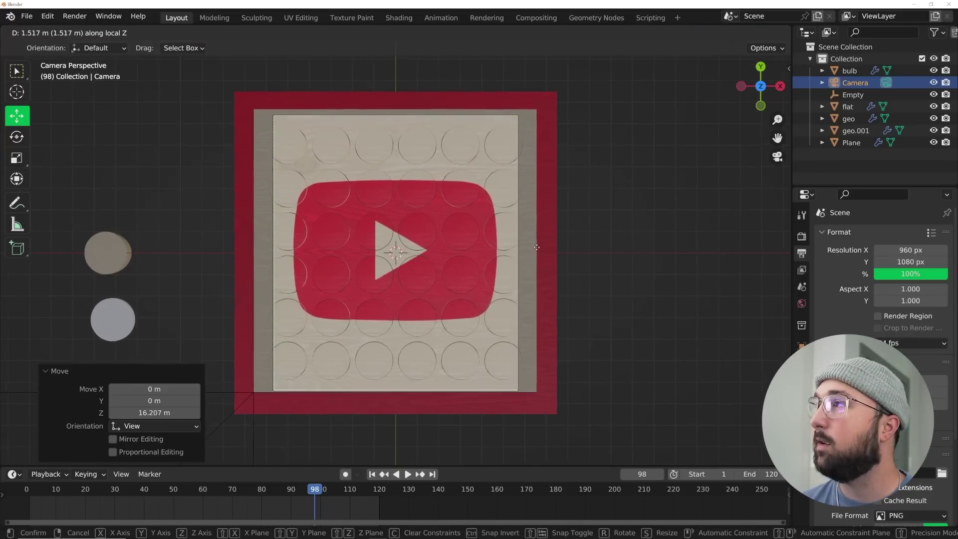
click(538, 253)
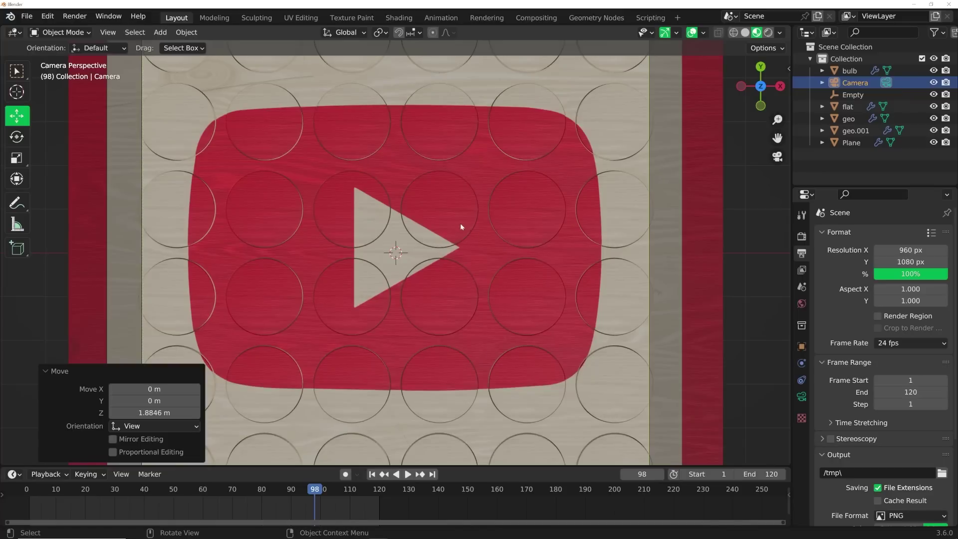
Play the animation to check the hemisphere flips.
click(408, 473)
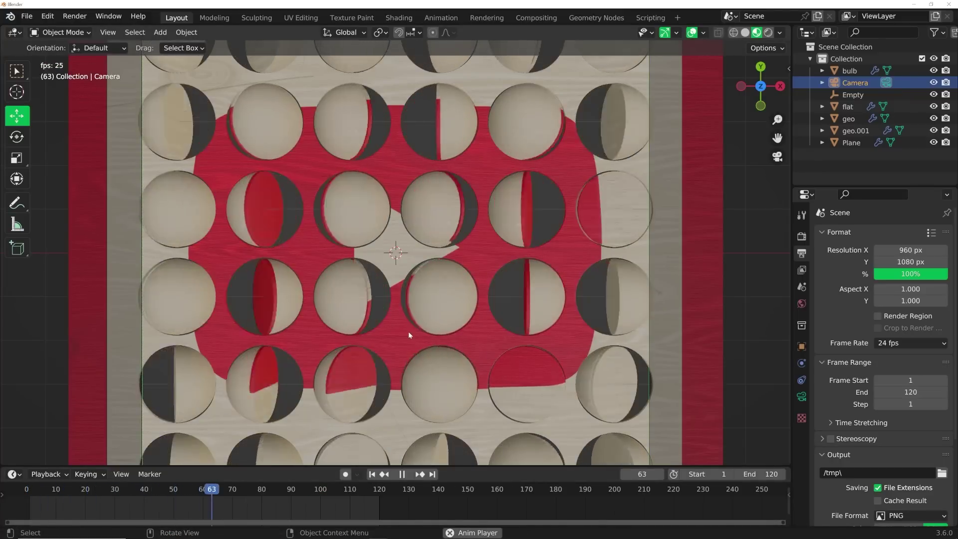
key(space)
middle_drag(408, 332, 413, 236)
Add a plane, scale it to about 9.4 and lower it beneath the board.
key(shift+a)
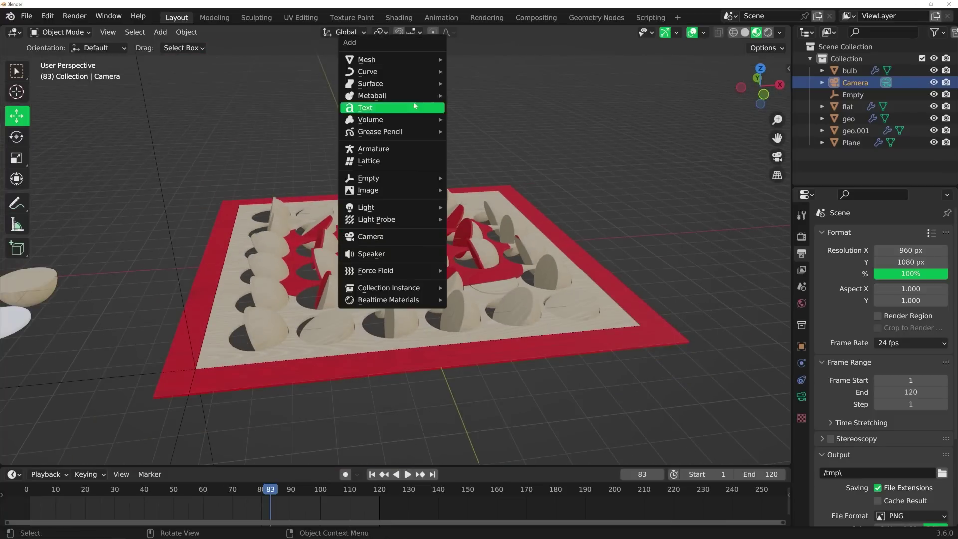
mouse_move(366, 60)
click(474, 59)
key(s)
click(698, 274)
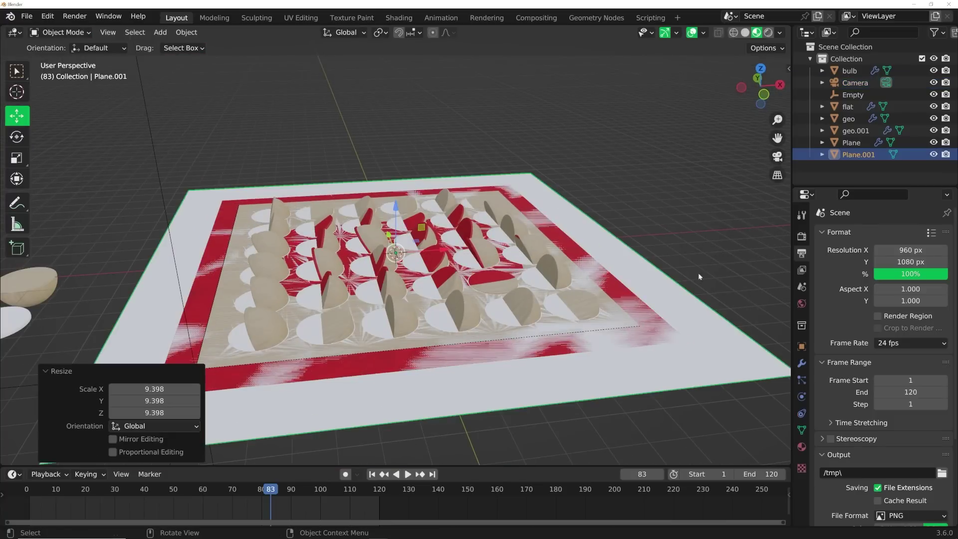
drag(398, 207, 418, 244)
middle_drag(432, 249, 432, 243)
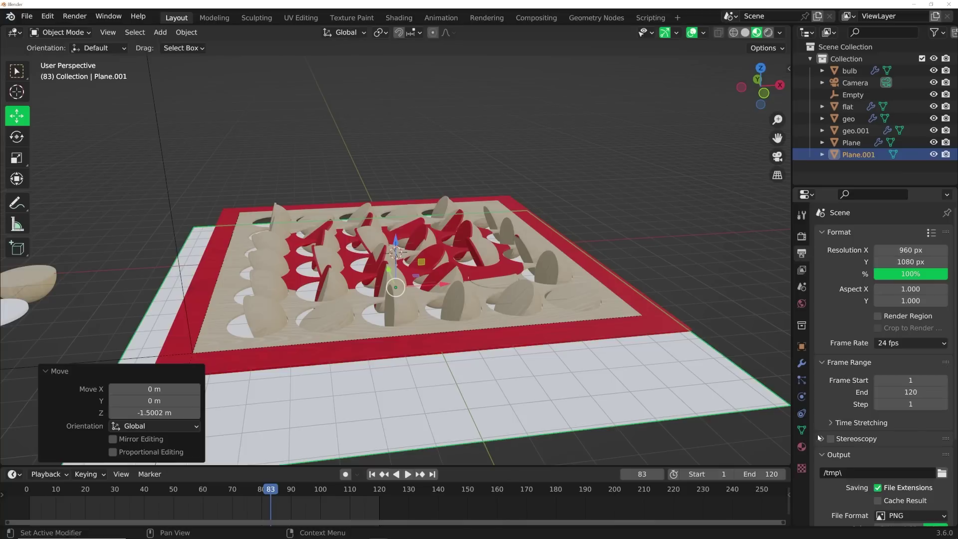
Give the plane a new material with a black base colour.
click(802, 447)
click(872, 288)
click(908, 390)
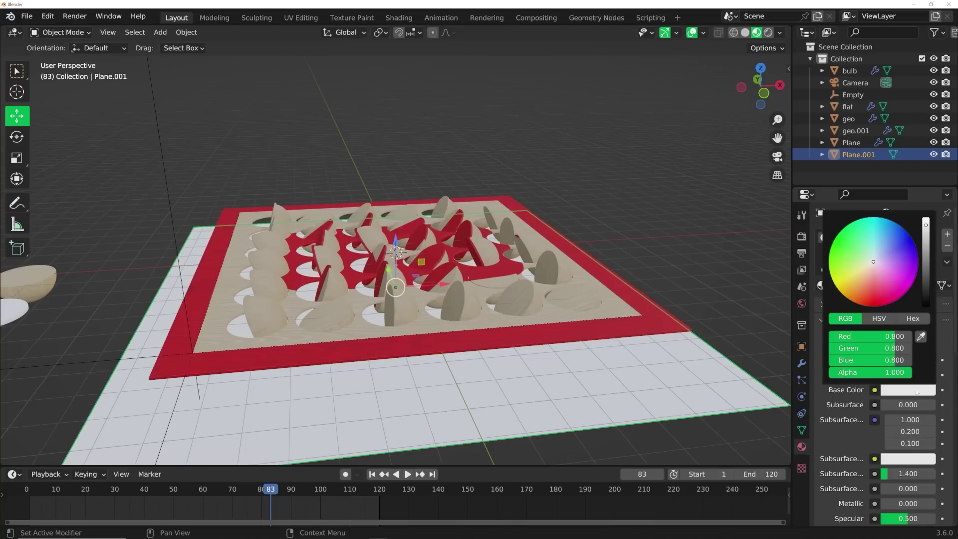
click(926, 305)
Assign the logo.001 wood material to the plane instead.
key(KP_0)
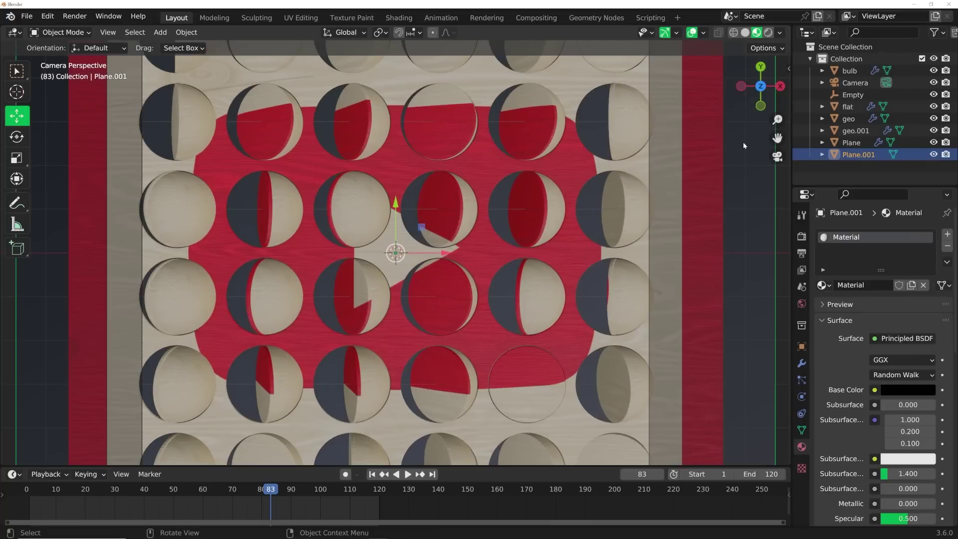
middle_drag(428, 349, 433, 265)
scroll(433, 265, up, 1)
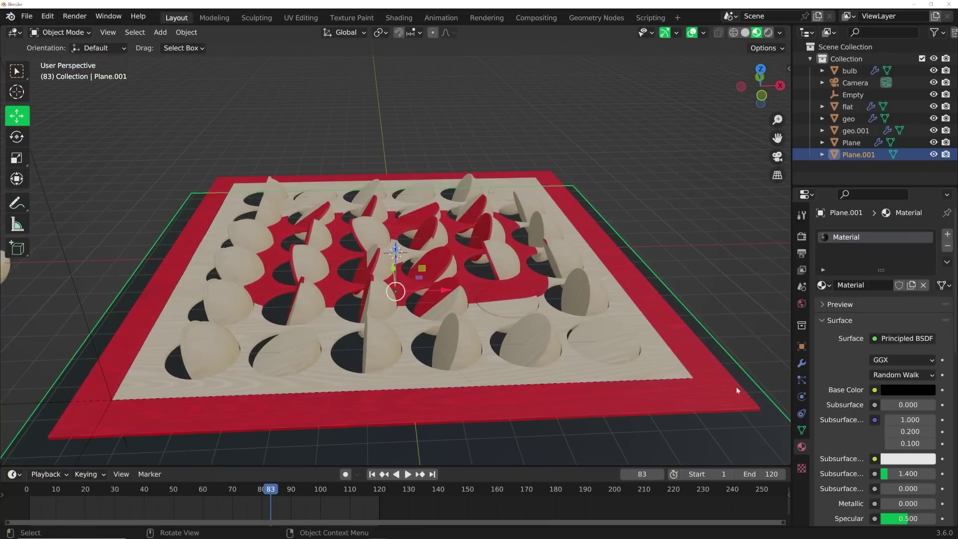
click(822, 285)
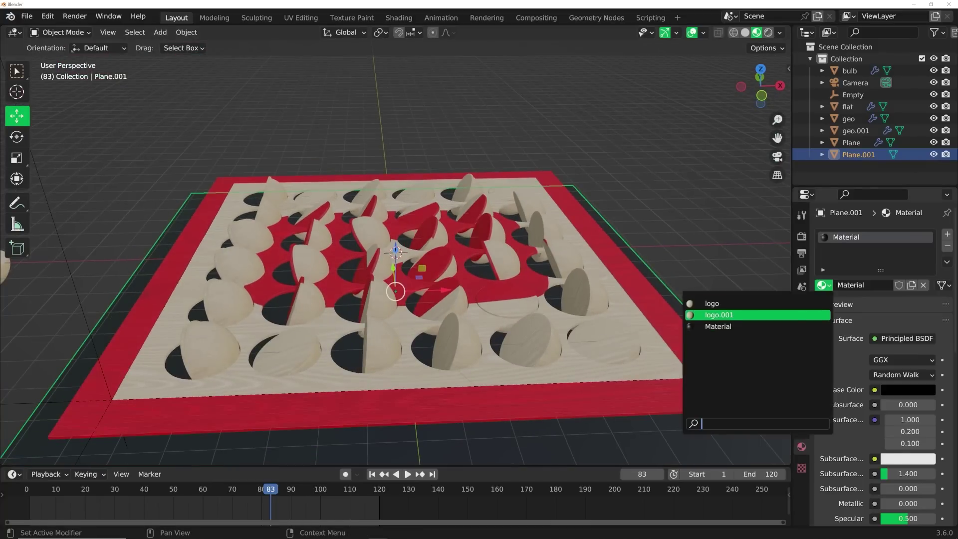
click(718, 315)
Play the animation from the camera in Rendered shading, then return to frame one.
key(KP_0)
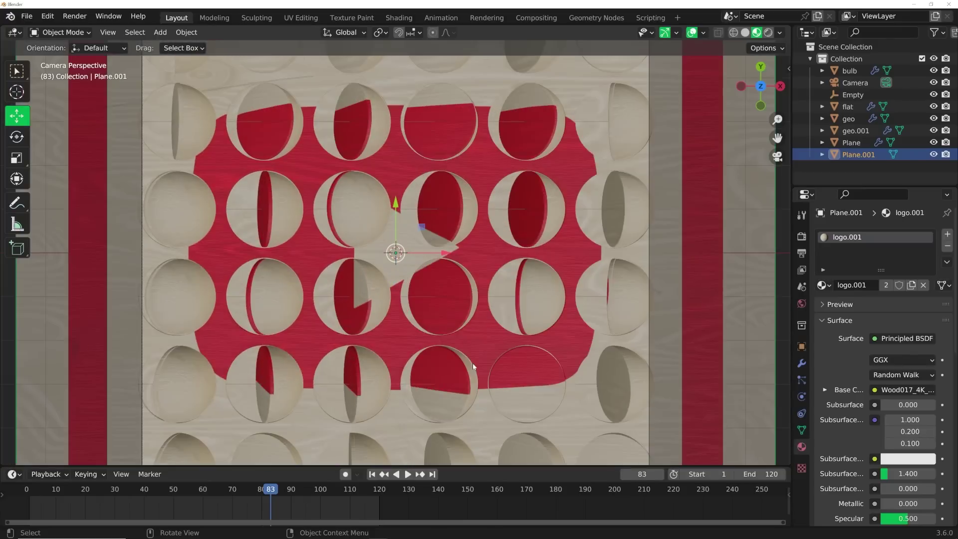
key(space)
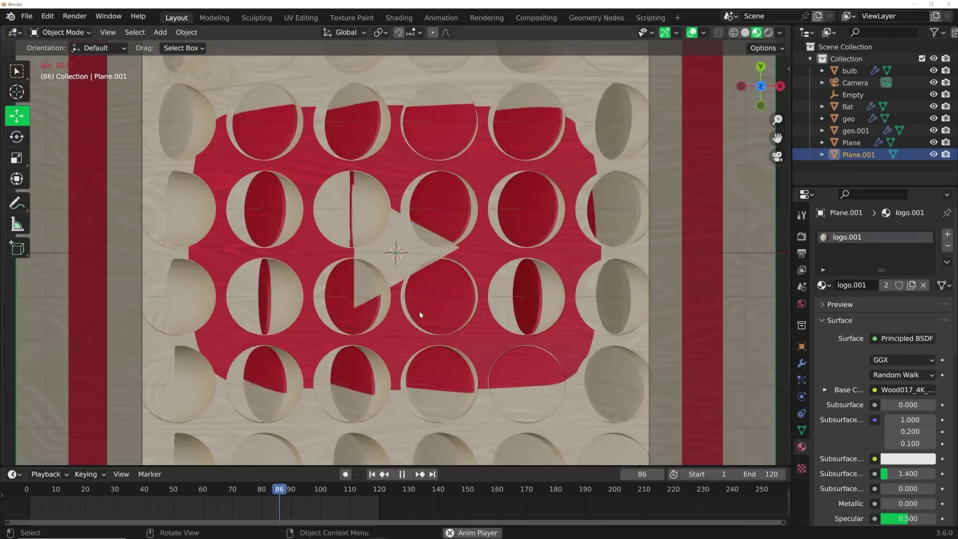
click(768, 33)
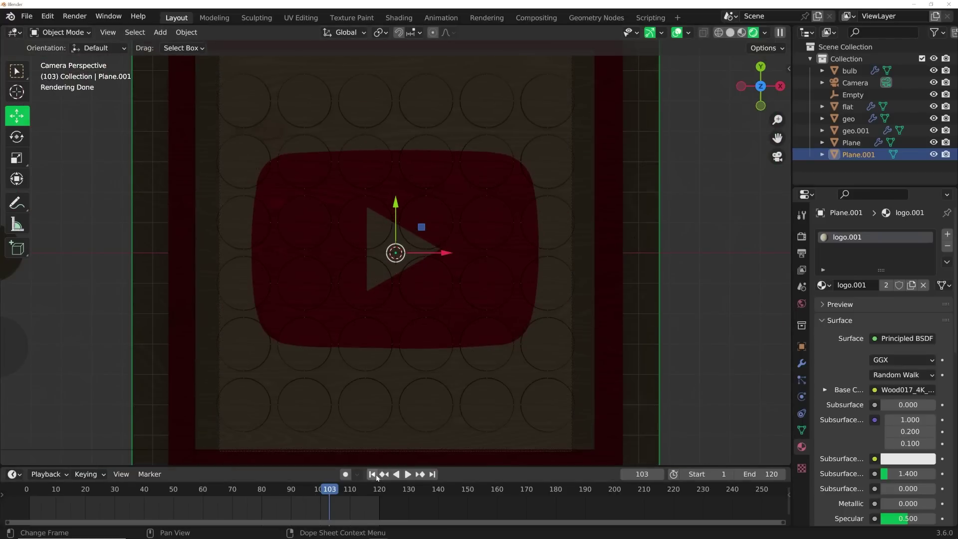
click(376, 476)
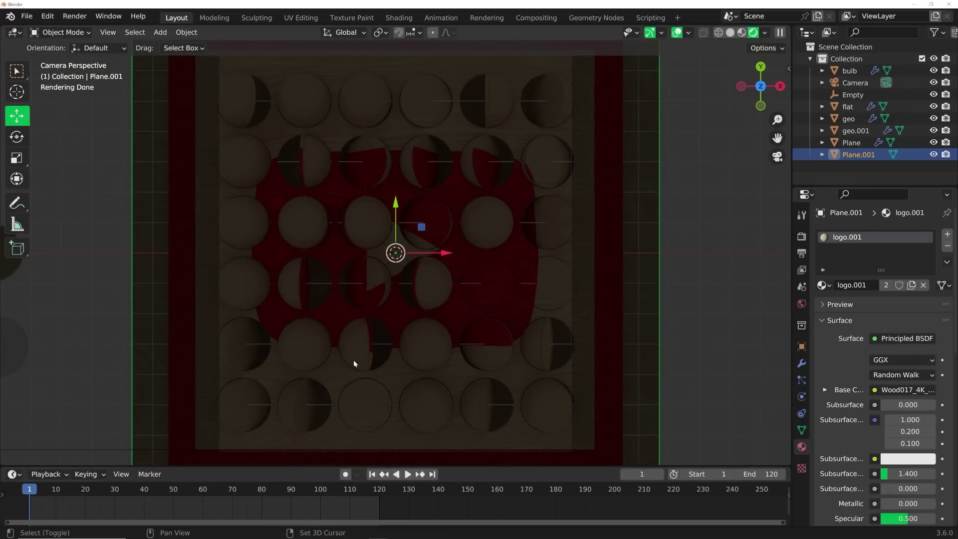
middle_drag(352, 359, 406, 309)
key(shift+a)
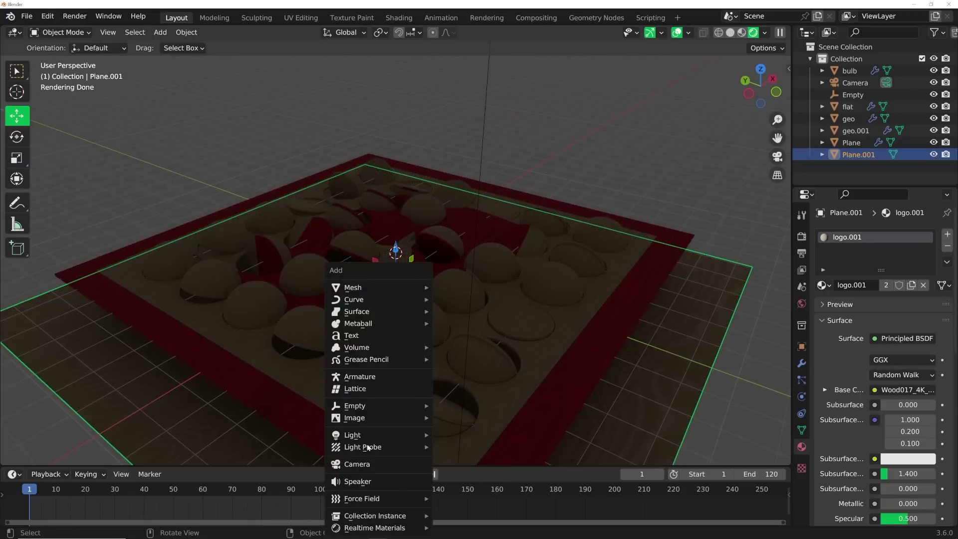
Add an area light and position it above the board.
mouse_move(409, 435)
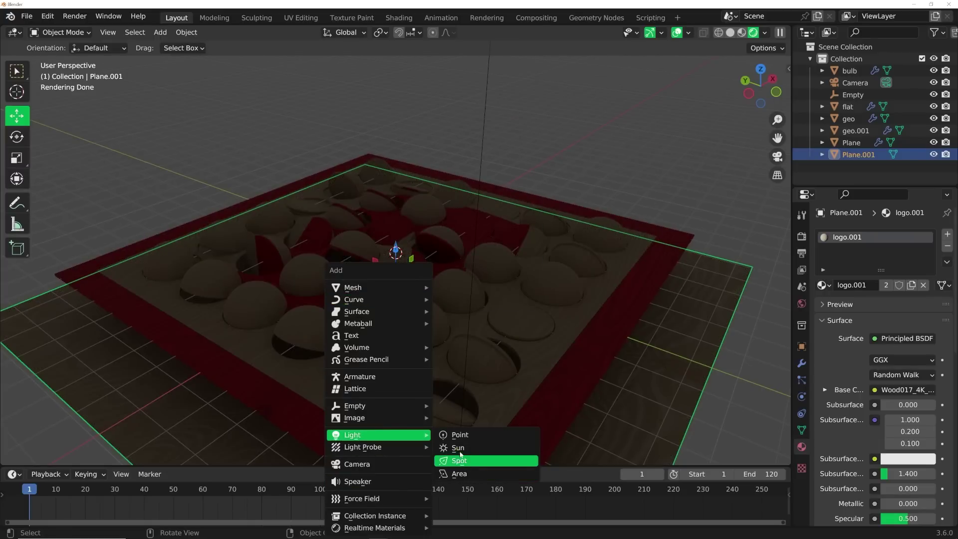
click(459, 473)
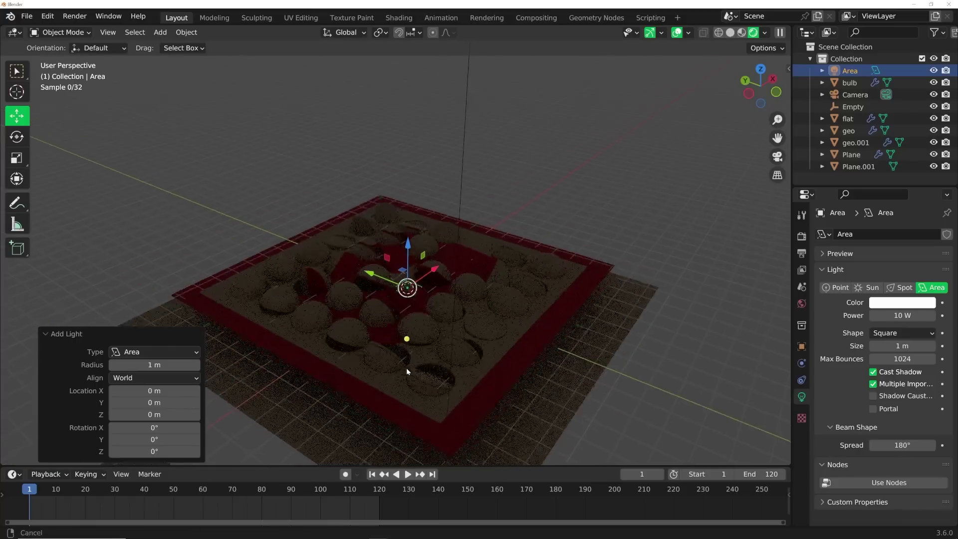
middle_drag(407, 371, 415, 348)
key(g)
click(169, 219)
middle_drag(192, 219, 312, 252)
key(g)
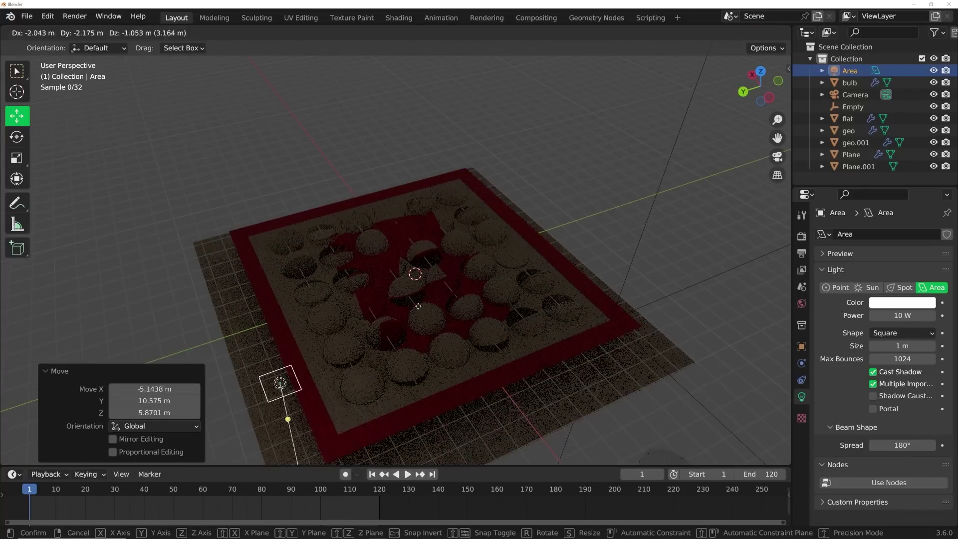
click(418, 305)
middle_drag(418, 306, 394, 299)
key(g)
click(443, 274)
key(g)
click(429, 222)
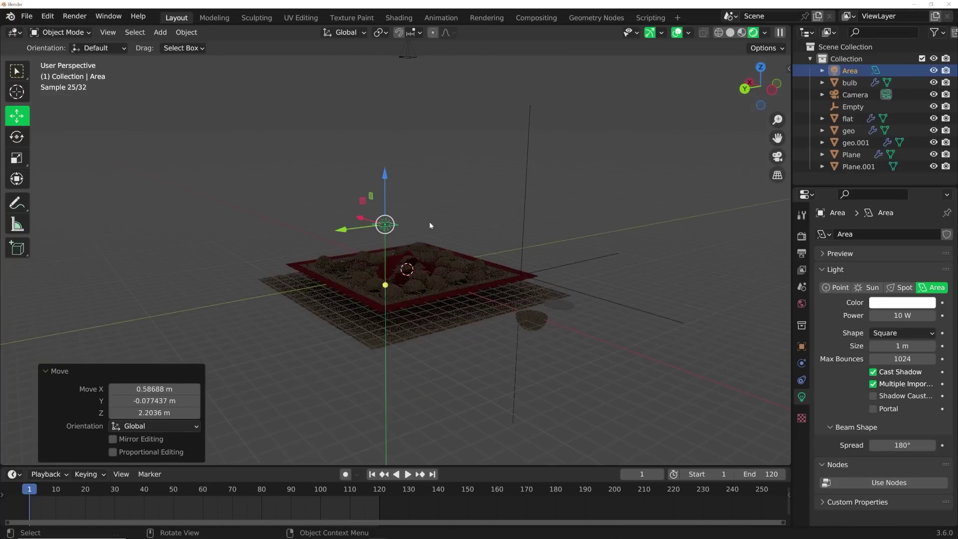
Tilt the light toward the board, make it a 3.066-scaled disk, and narrow its spread to 40.9°.
scroll(425, 239, up, 4)
scroll(428, 247, down, 1)
key(r)
key(r)
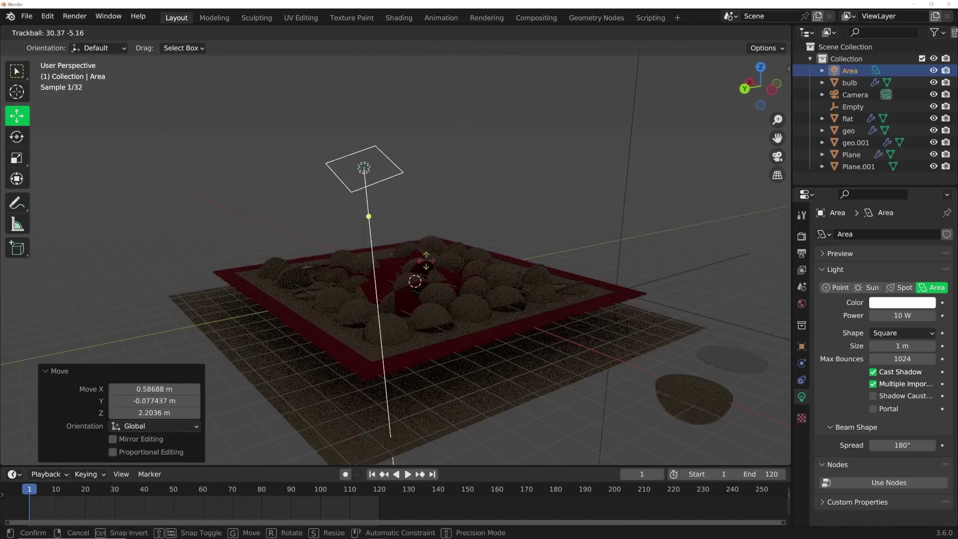
click(425, 278)
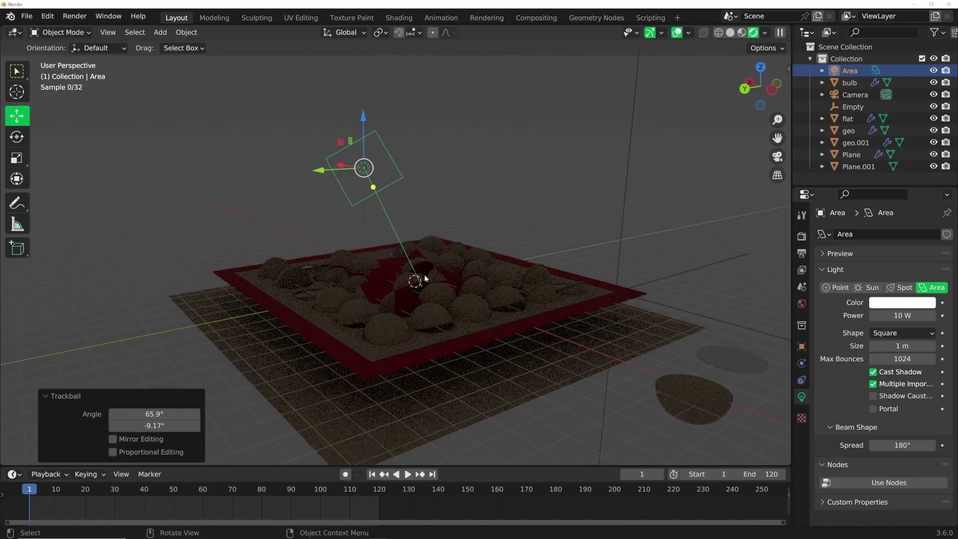
click(888, 334)
click(899, 373)
key(s)
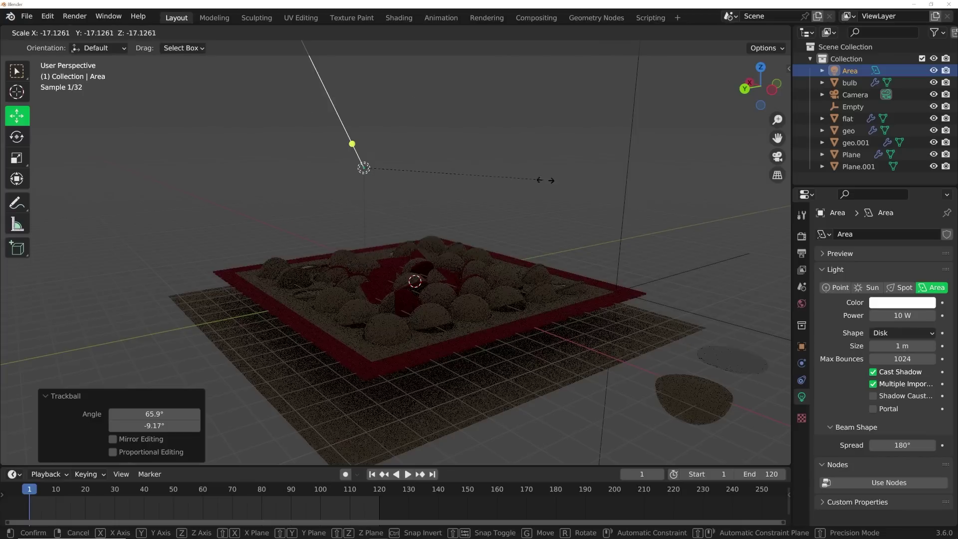
click(548, 195)
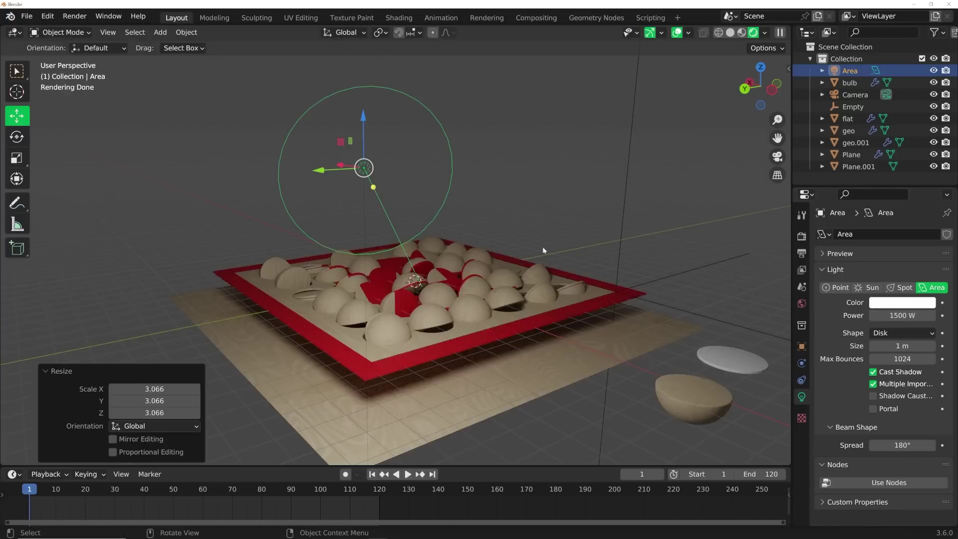
key(KP_0)
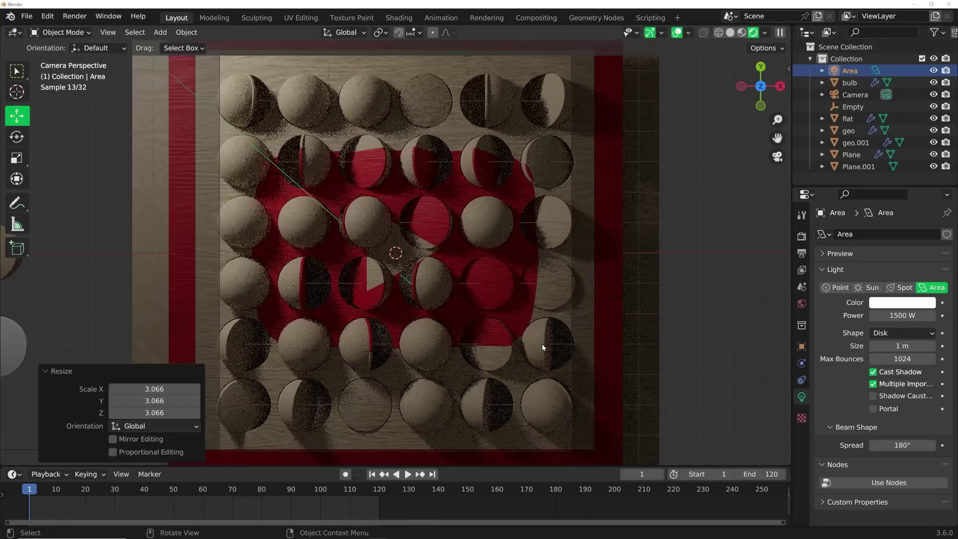
mouse_move(906, 444)
mouse_down()
mouse_move(868, 444)
mouse_move(893, 444)
mouse_up()
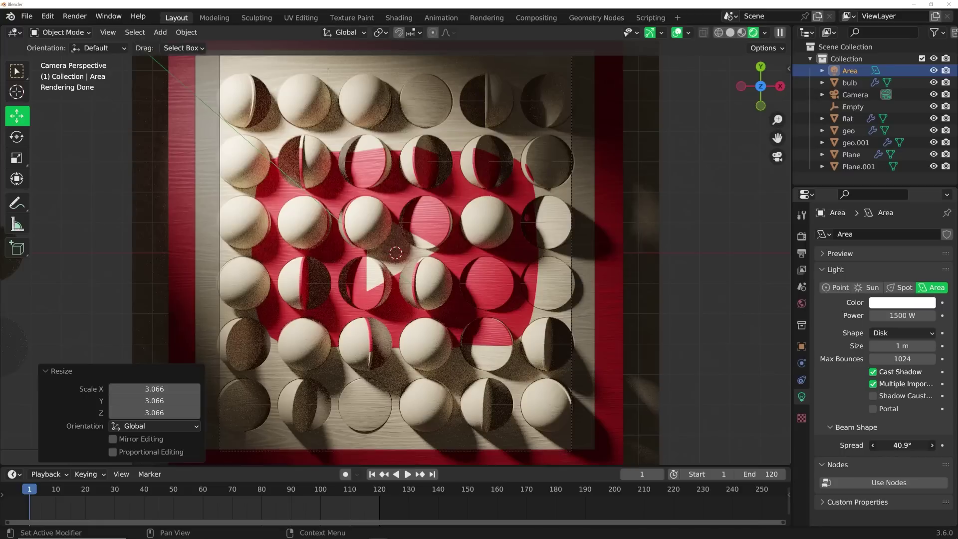
Limit viewport rendering to a Render Region around the board and hide the overlays.
key(F3)
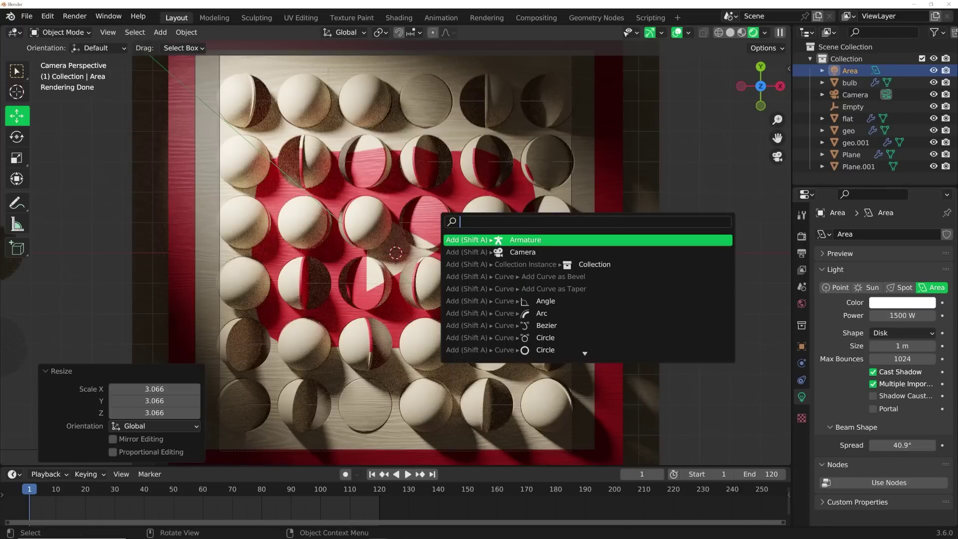
text(render re)
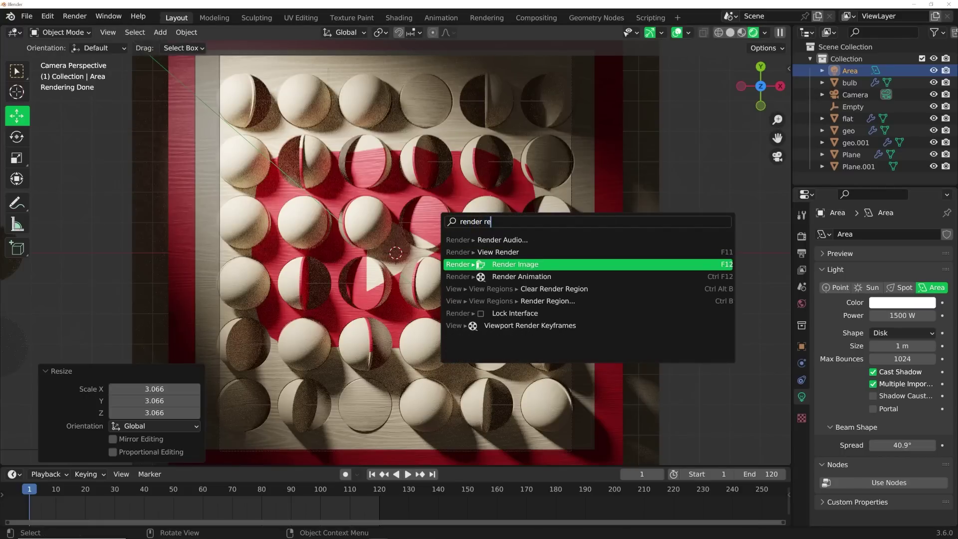
key(Up)
key(Down)
key(Up)
key(Up)
key(Down)
key(Down)
key(Down)
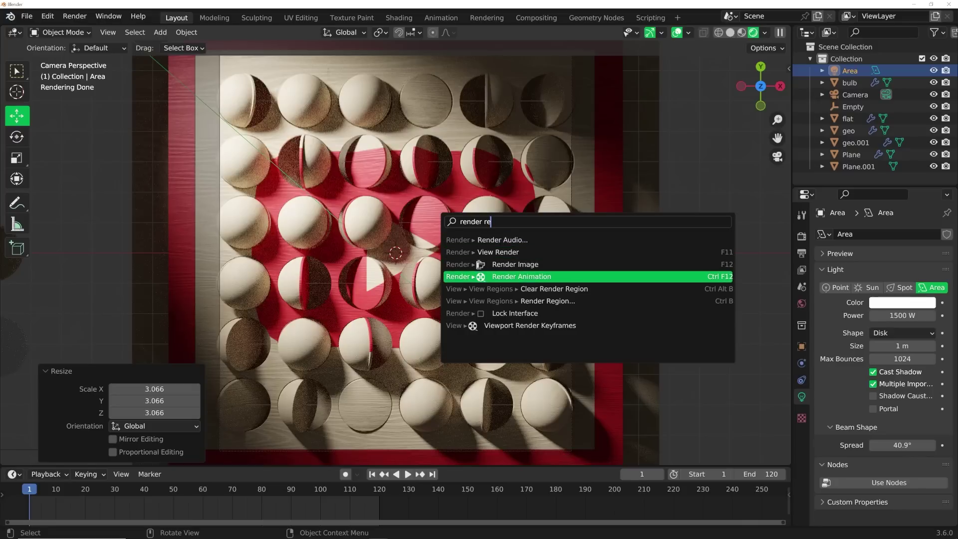
key(Down)
key(Down)
key(Return)
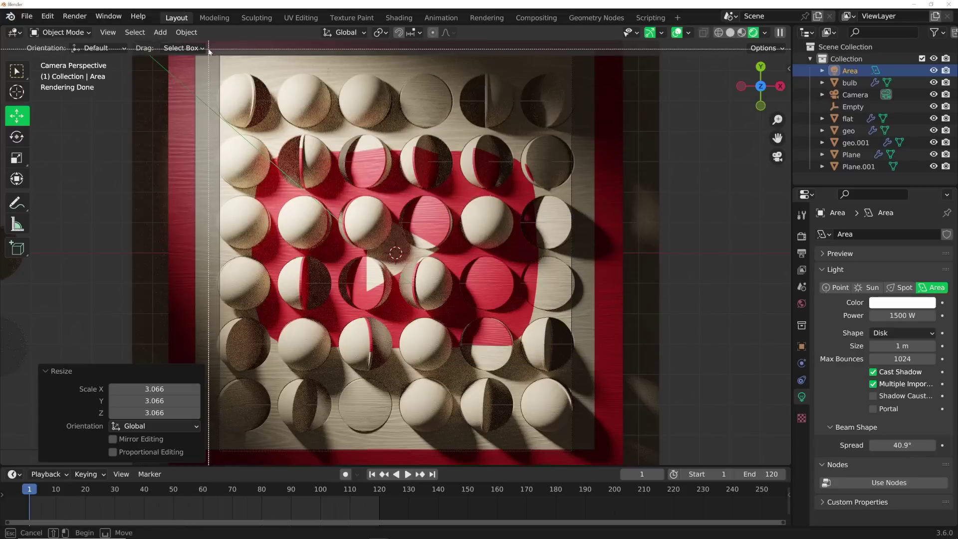
drag(212, 48, 584, 459)
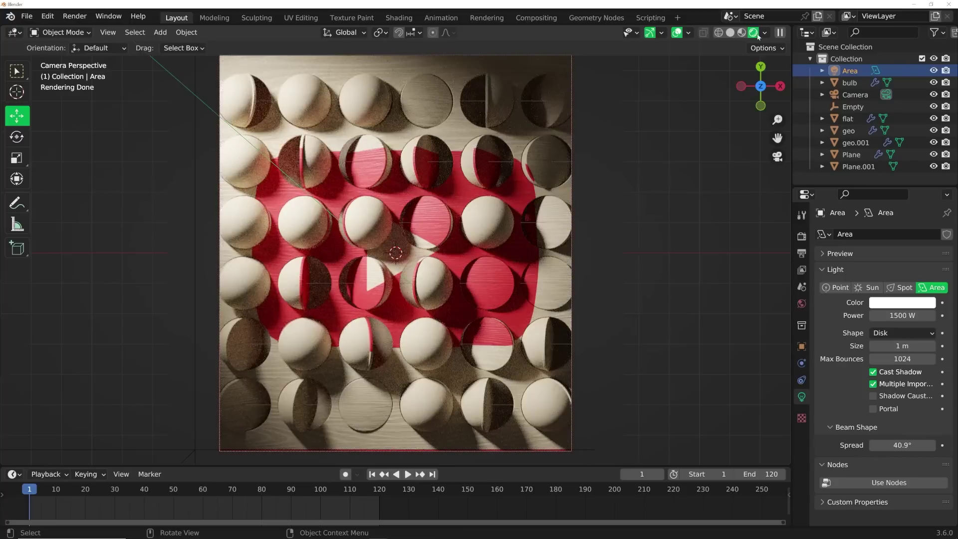
click(676, 33)
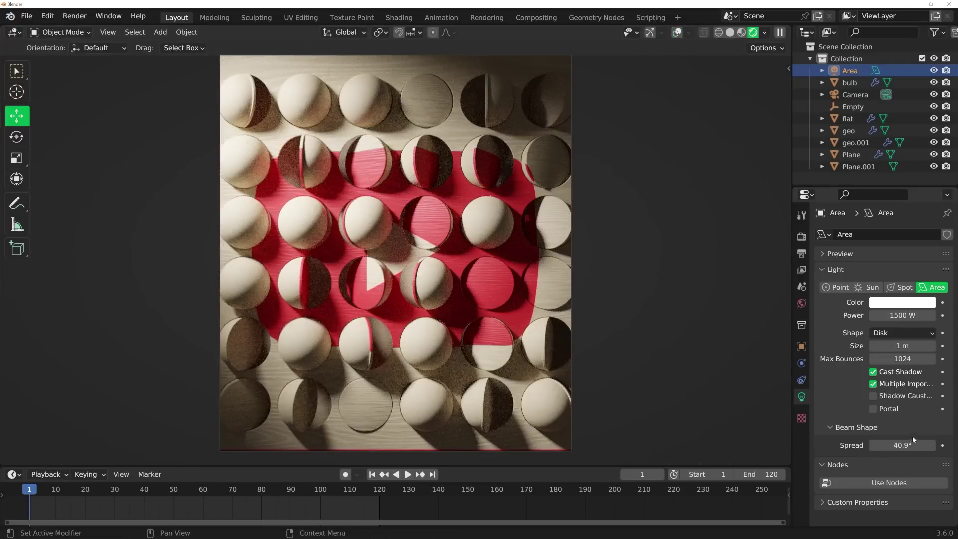
Widen the area light spread to 47.3° and set the Color Management Look to High Contrast.
mouse_move(901, 445)
mouse_down()
mouse_move(877, 445)
mouse_move(913, 445)
mouse_up()
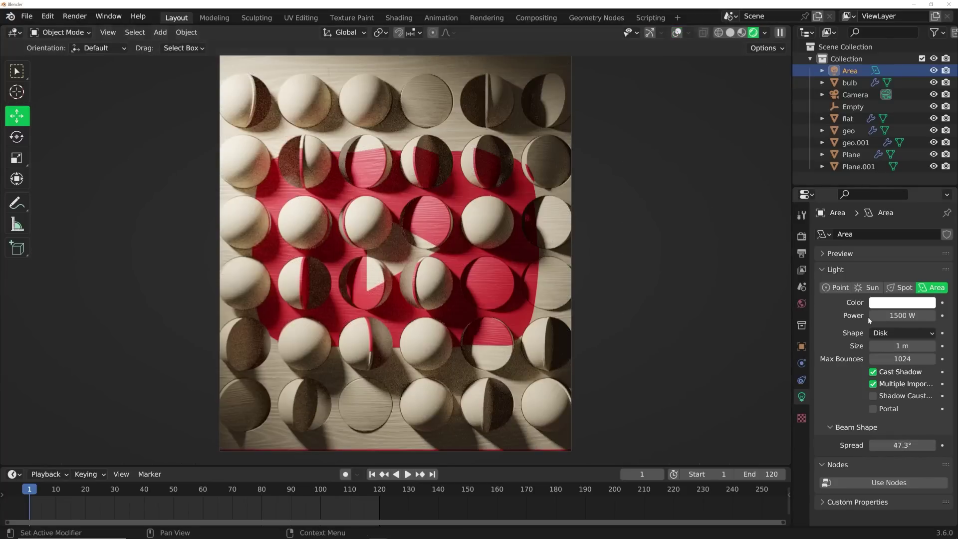
click(801, 236)
scroll(882, 402, down, 5)
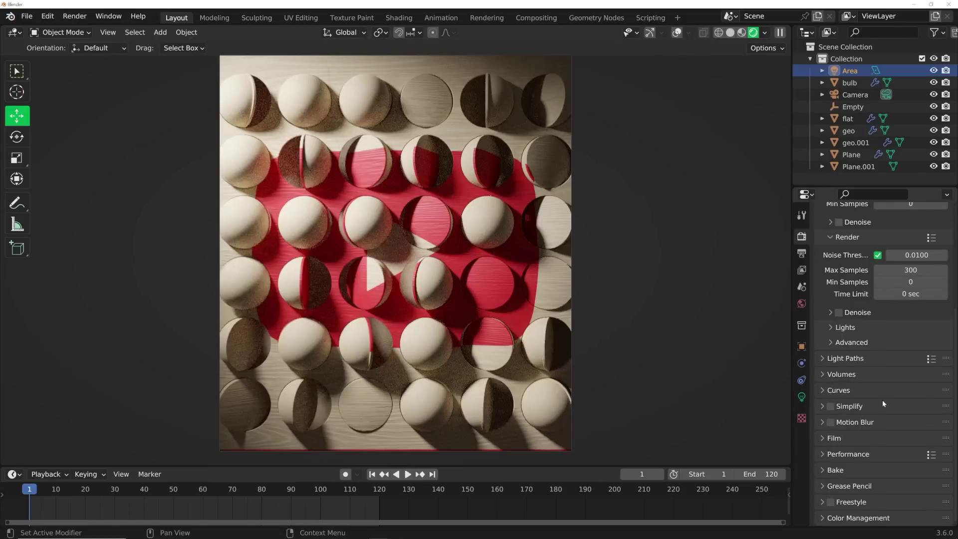
click(876, 517)
scroll(876, 517, down, 5)
click(892, 454)
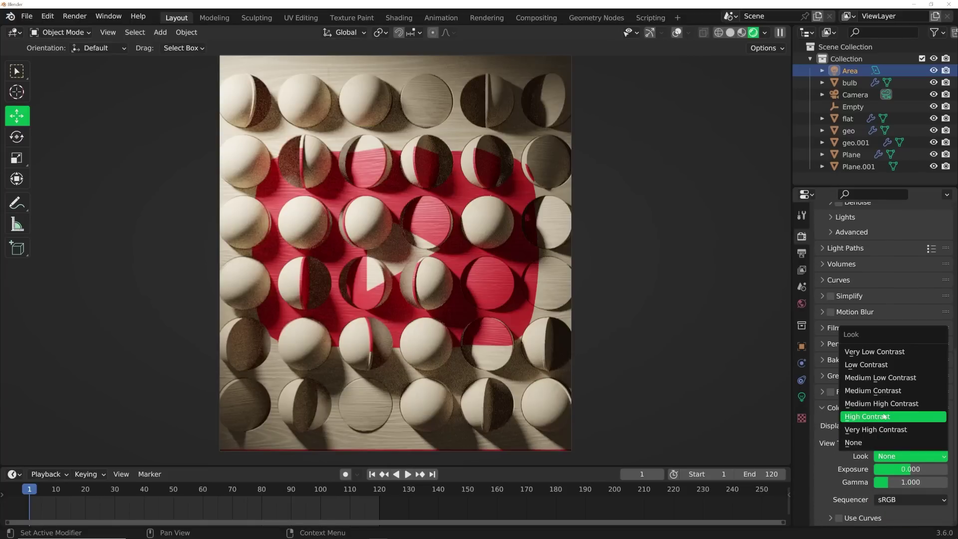
click(867, 416)
key(shift+a)
Add a second area light, raise it high above the board and scale it to about 12.27.
mouse_move(462, 285)
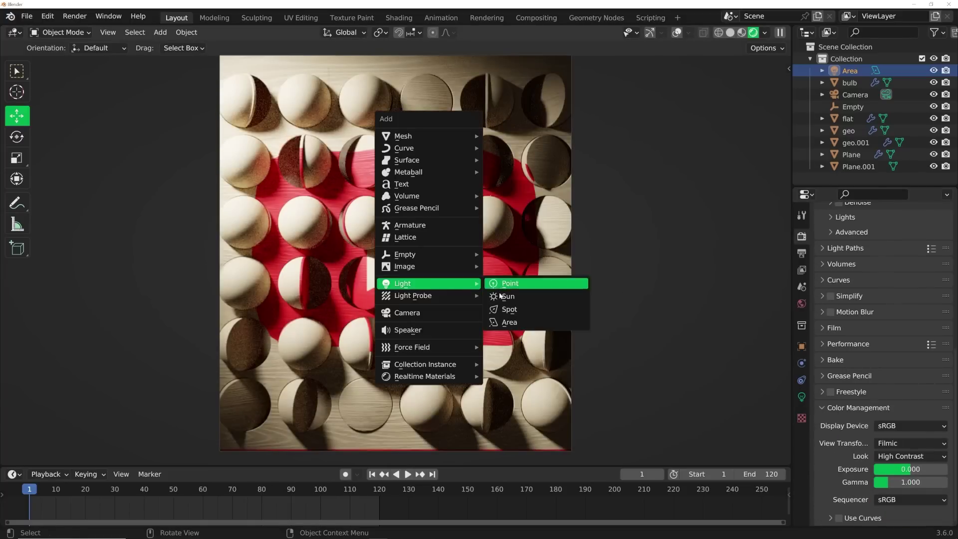
click(510, 323)
middle_drag(504, 304, 494, 192)
click(676, 32)
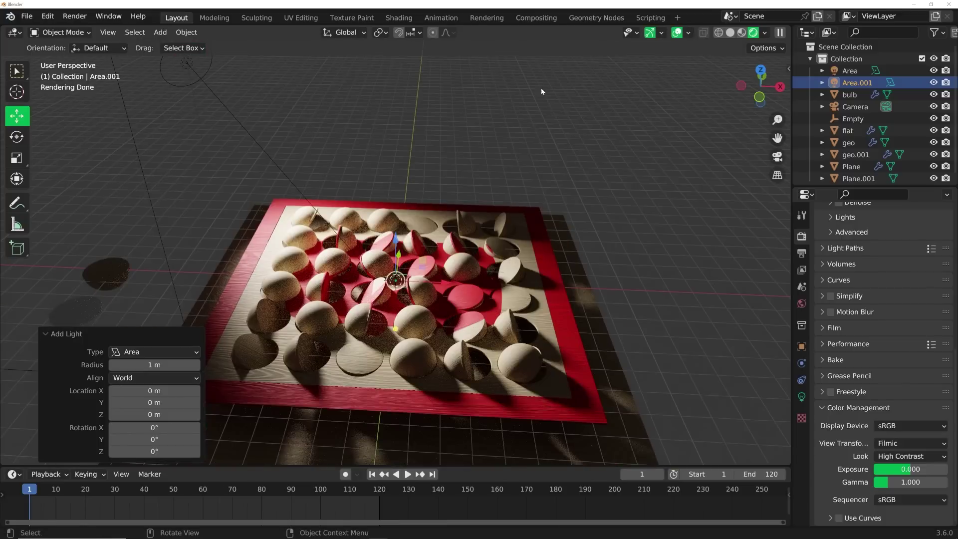
key(g)
key(z)
click(424, 149)
key(s)
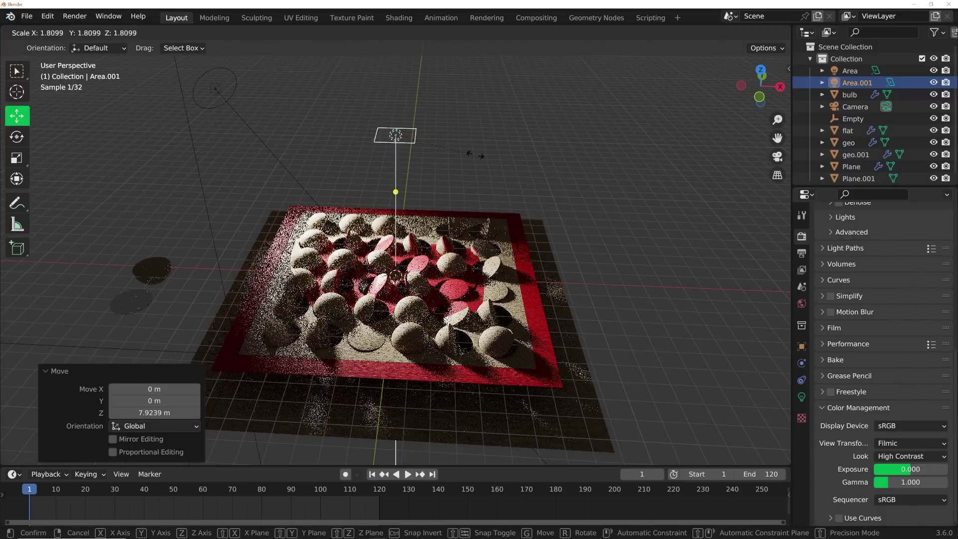
click(257, 229)
key(KP_0)
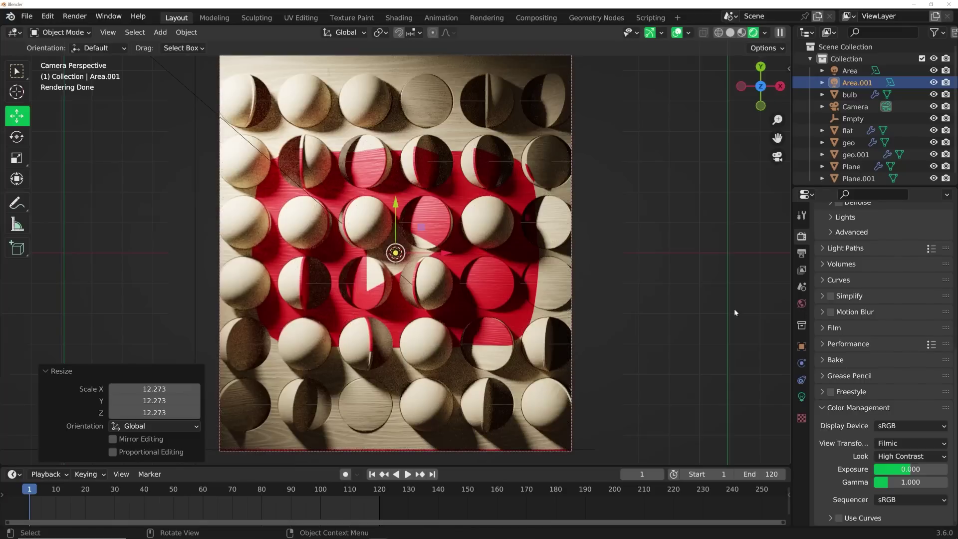
Set the new area light's power to about 192 W.
click(802, 397)
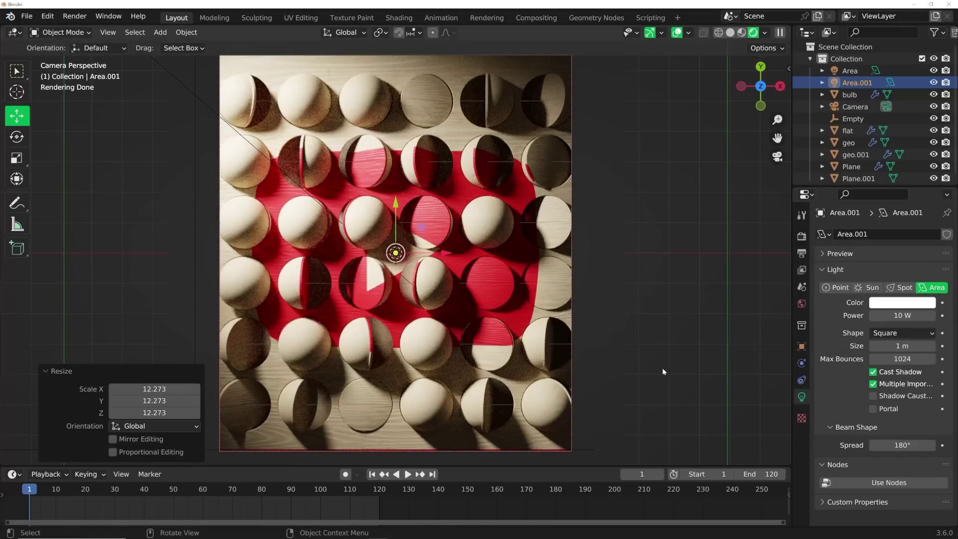
drag(897, 315, 919, 321)
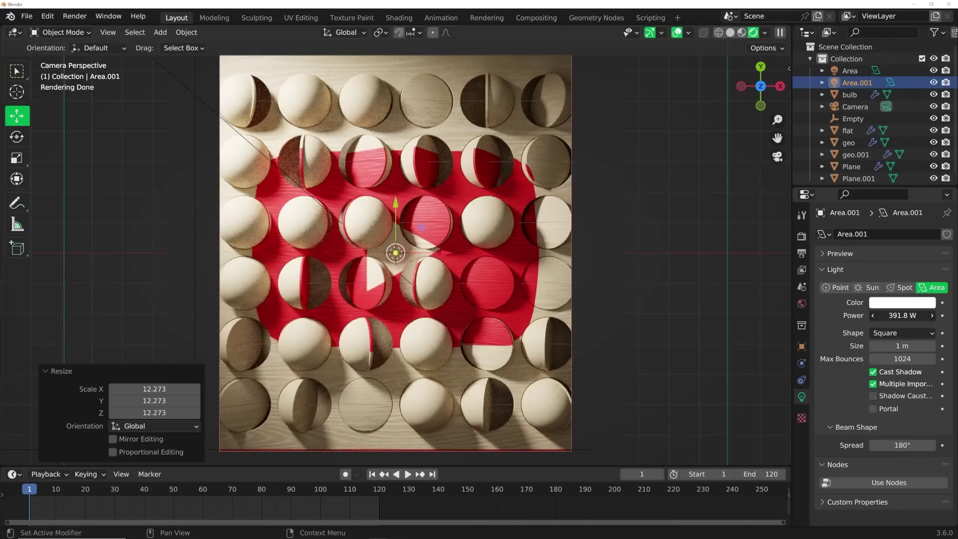
drag(901, 315, 890, 315)
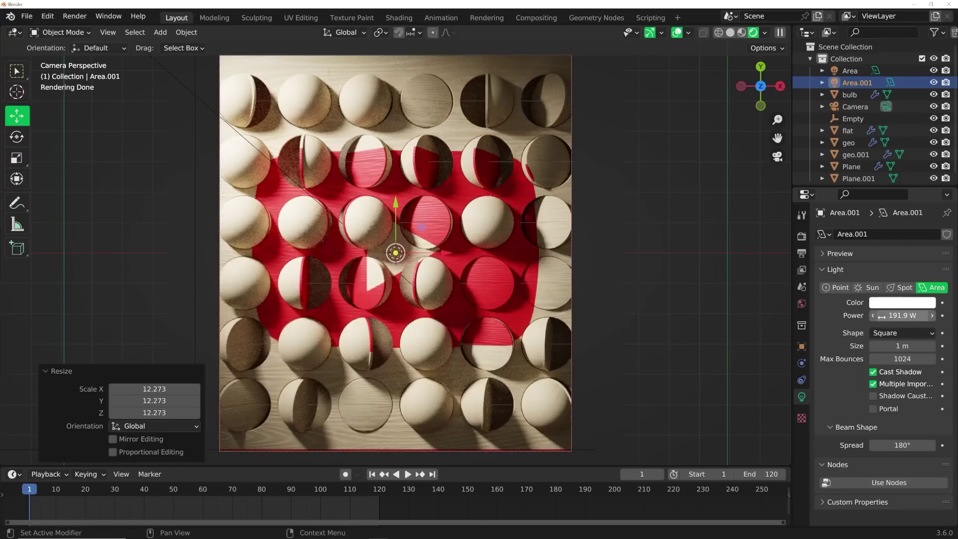
Set every Light Paths max bounce count to 1 in the render settings.
click(801, 236)
scroll(897, 396, down, 10)
scroll(896, 396, up, 3)
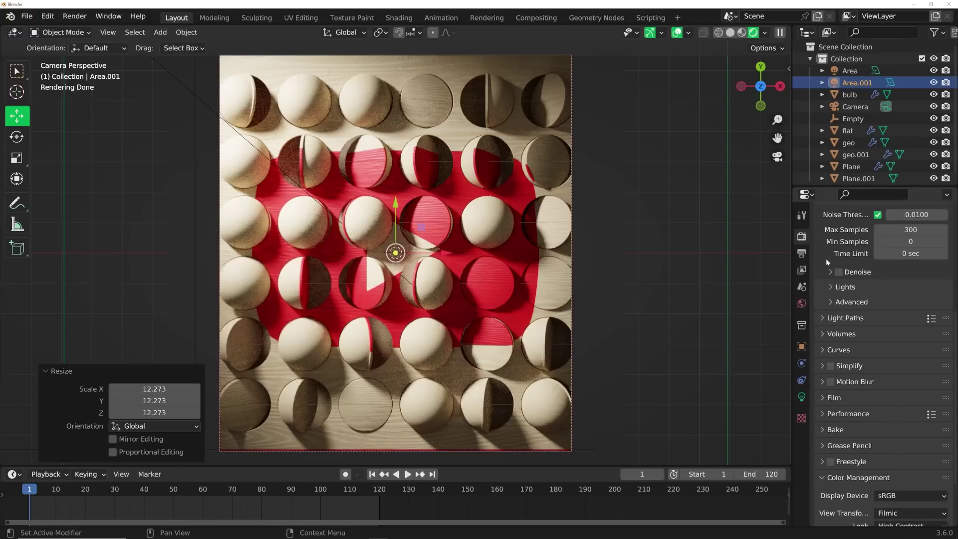
click(852, 322)
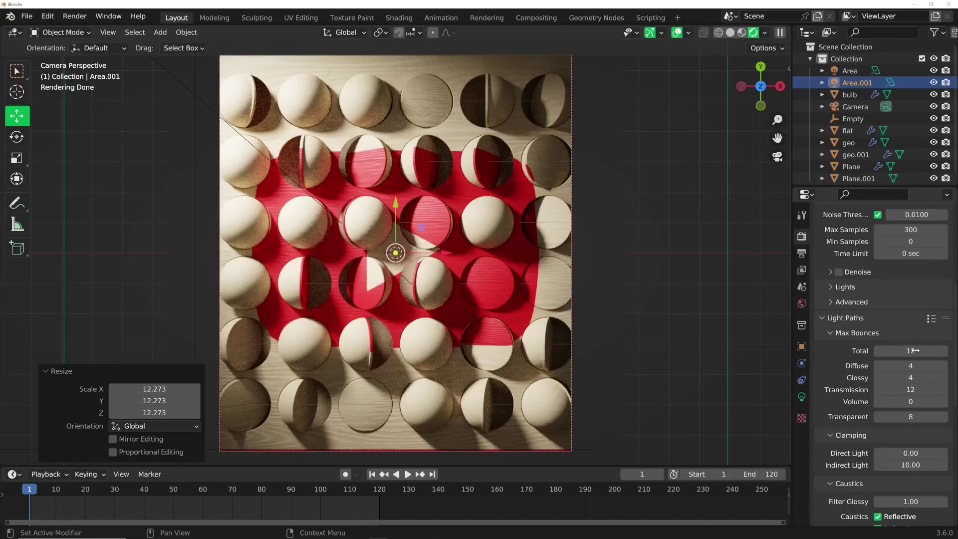
drag(910, 350, 910, 416)
text(1)
key(Return)
scroll(925, 428, down, 2)
Render the current frame as a still image, then close the render result window.
scroll(881, 472, up, 9)
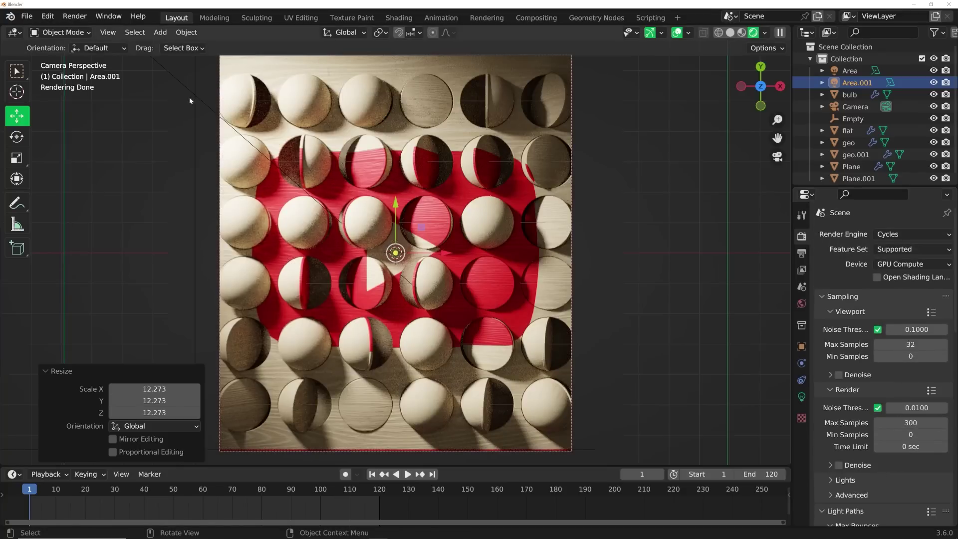
click(75, 17)
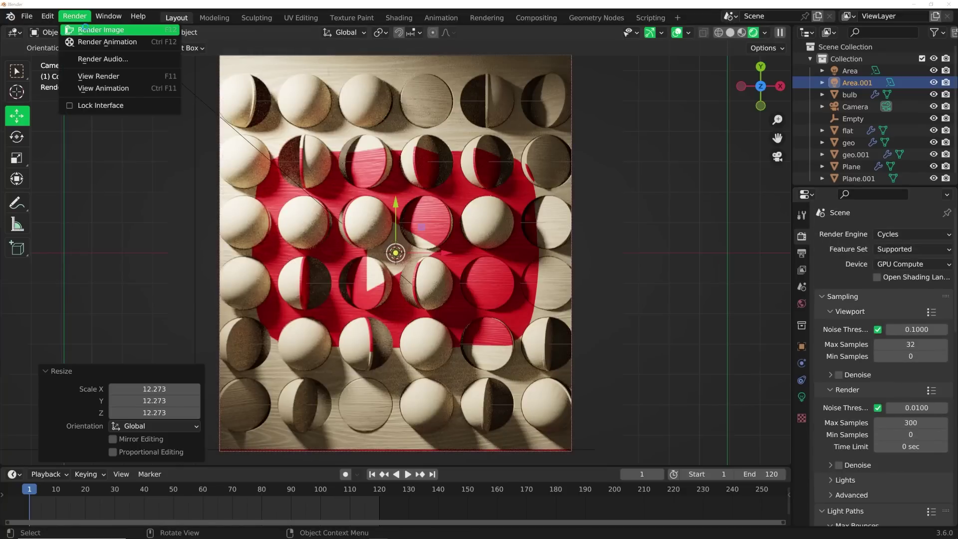
click(86, 30)
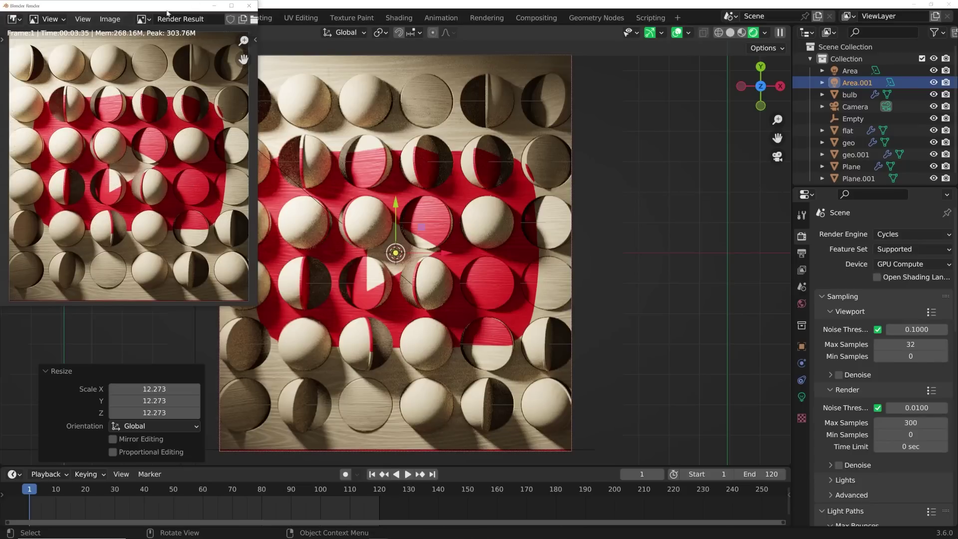
click(213, 5)
Enable compositing nodes and add a Viewer node fed by the Render Layers image.
click(539, 19)
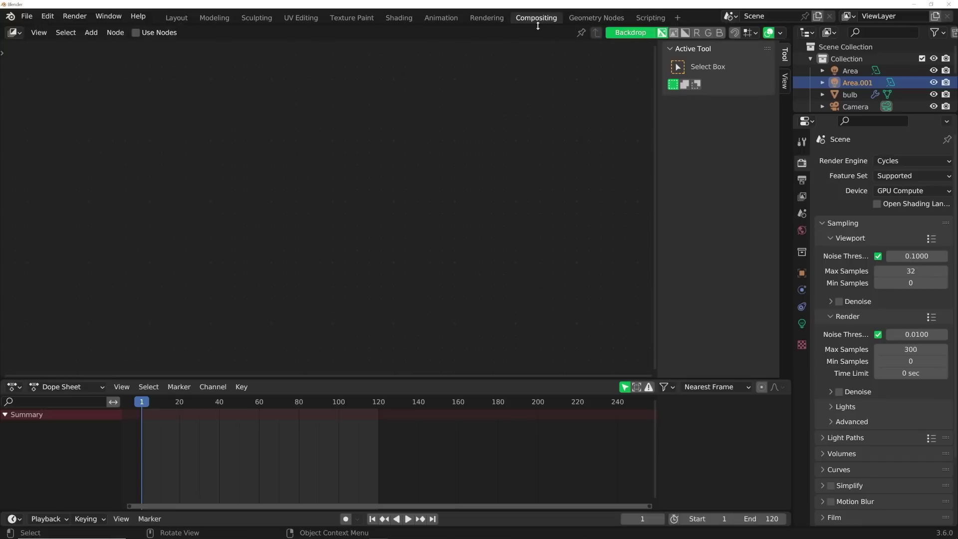
click(135, 33)
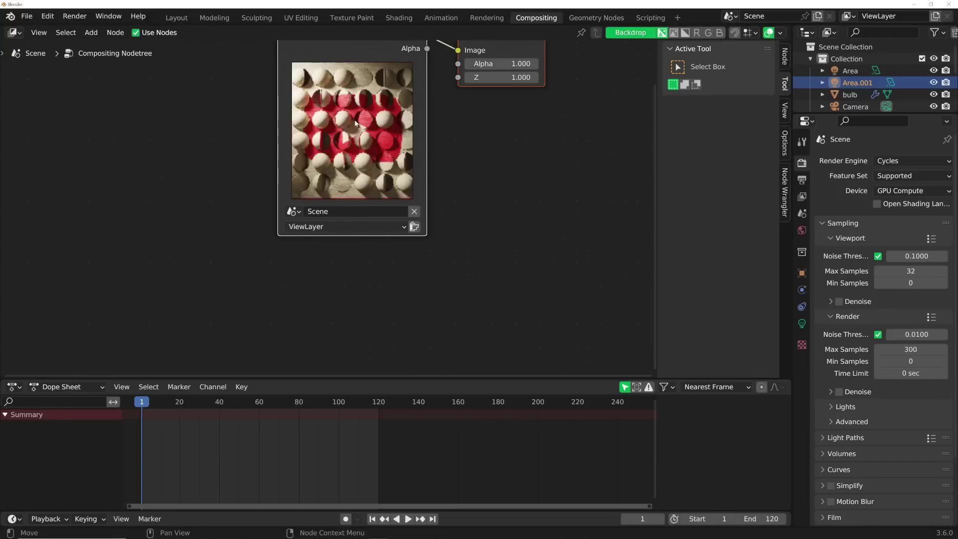
key(shift+a)
text(vie)
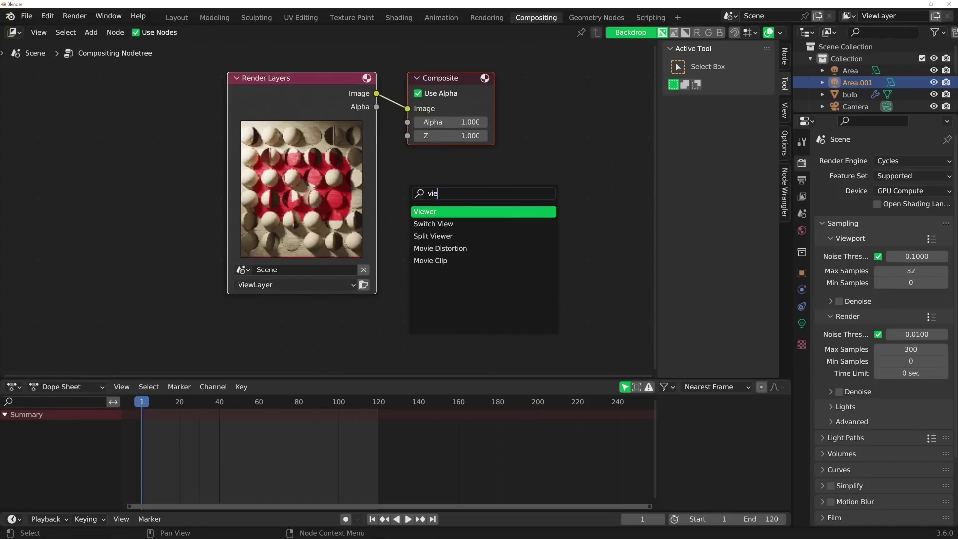
key(Return)
click(412, 154)
drag(363, 94, 410, 187)
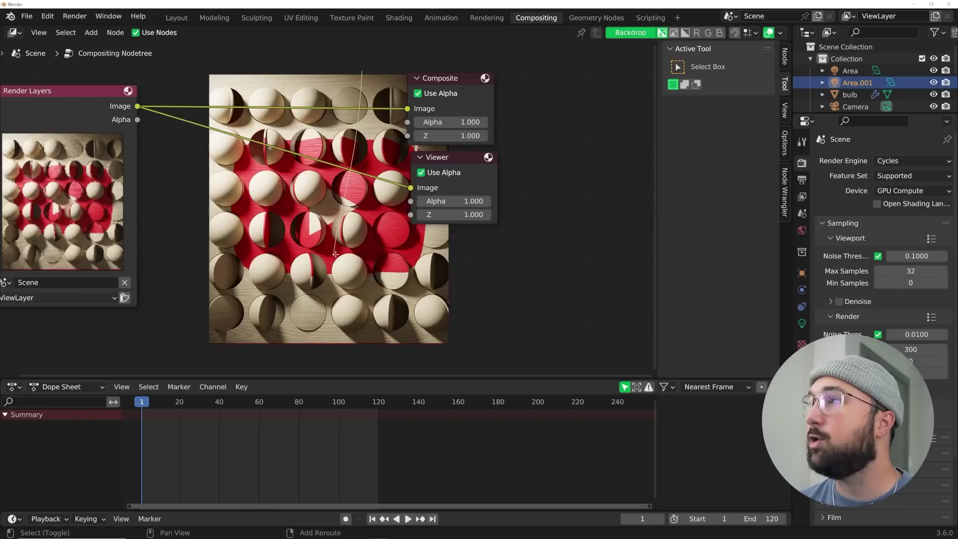
middle_drag(353, 224, 498, 262)
drag(181, 143, 40, 160)
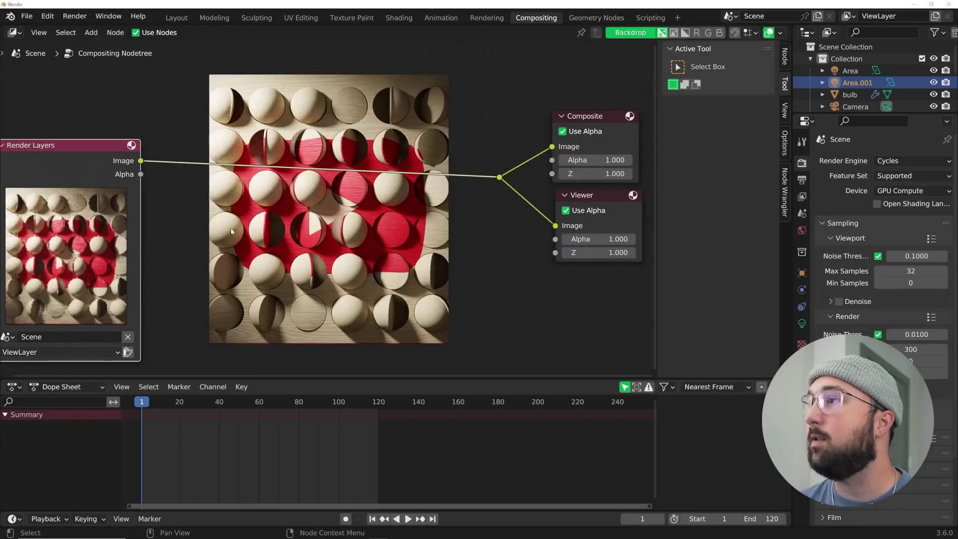
Fit the backdrop image and make the node editor taller over the Dope Sheet.
click(784, 109)
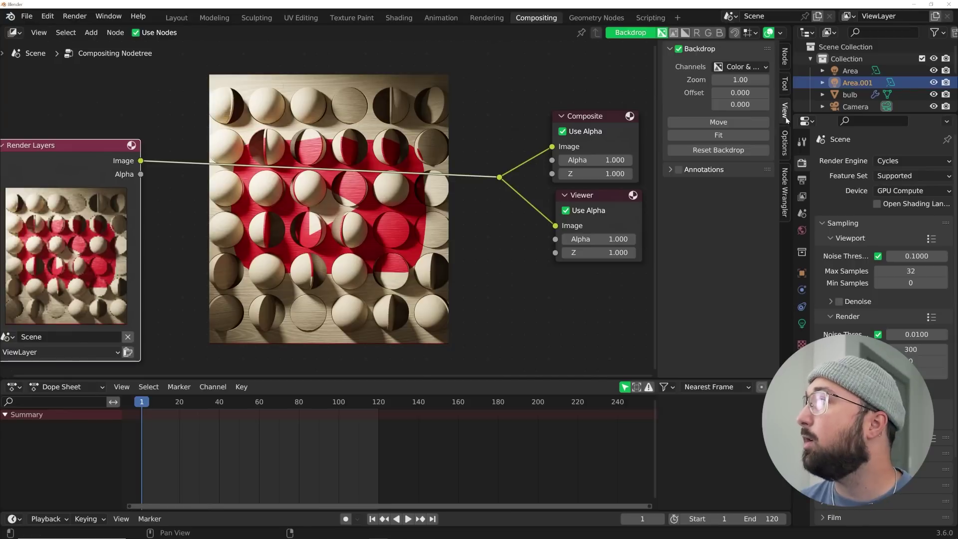
click(745, 137)
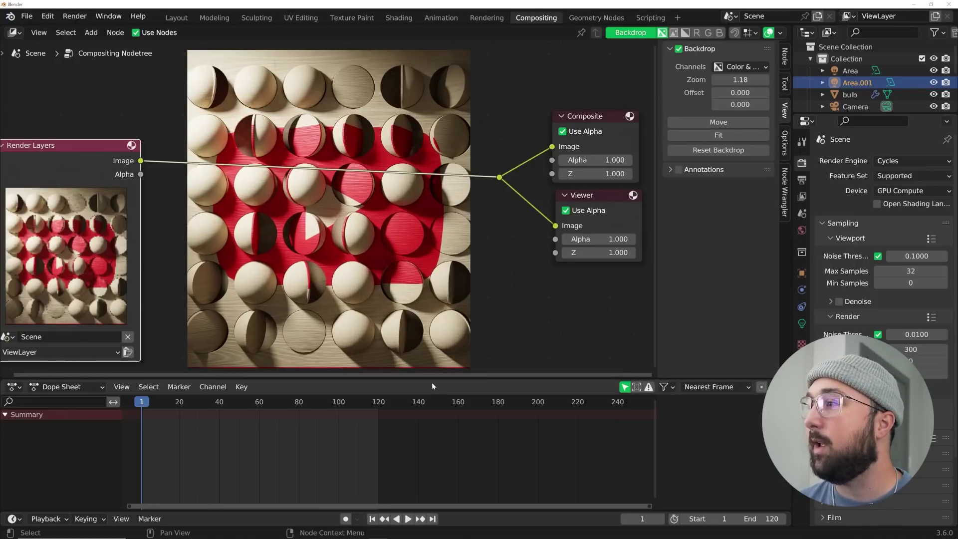
drag(434, 377, 435, 460)
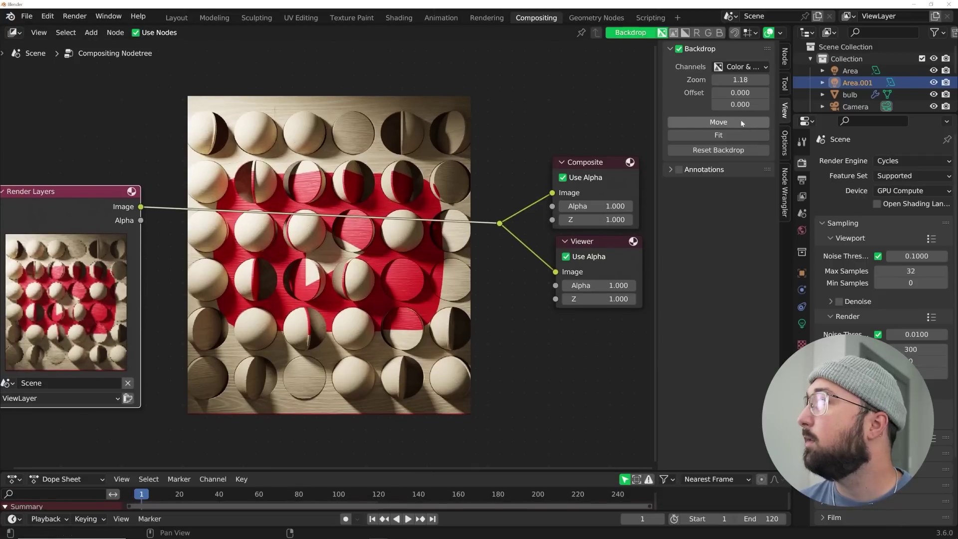
Insert an RGB Curves node on the link after Render Layers and space out the nodes.
click(718, 135)
key(shift+a)
click(326, 135)
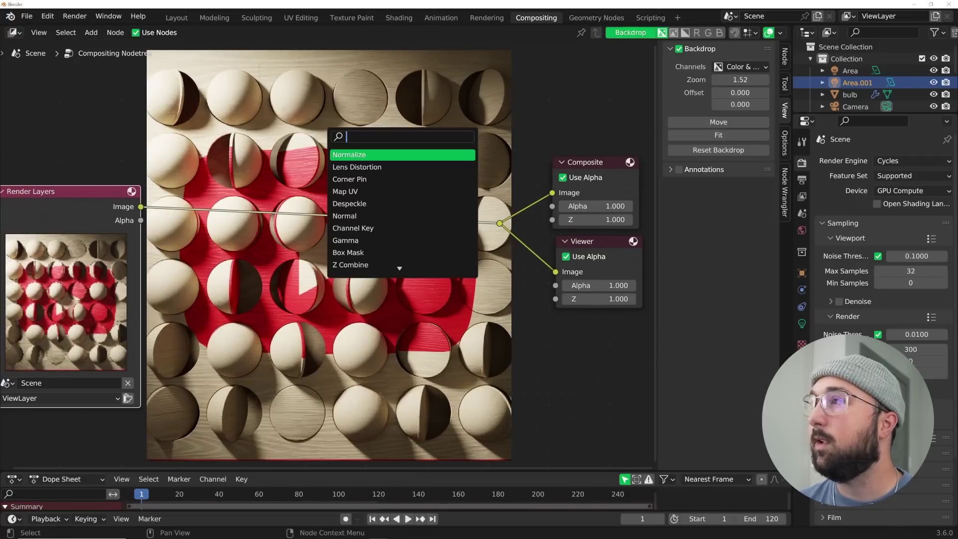
text(rgb)
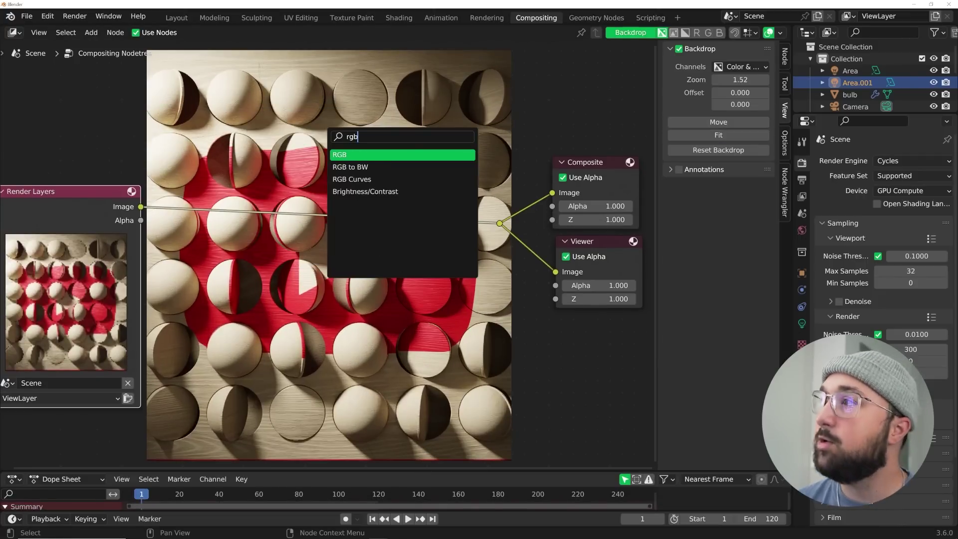
key(Down)
key(Down)
key(Return)
click(323, 188)
middle_drag(303, 207, 426, 211)
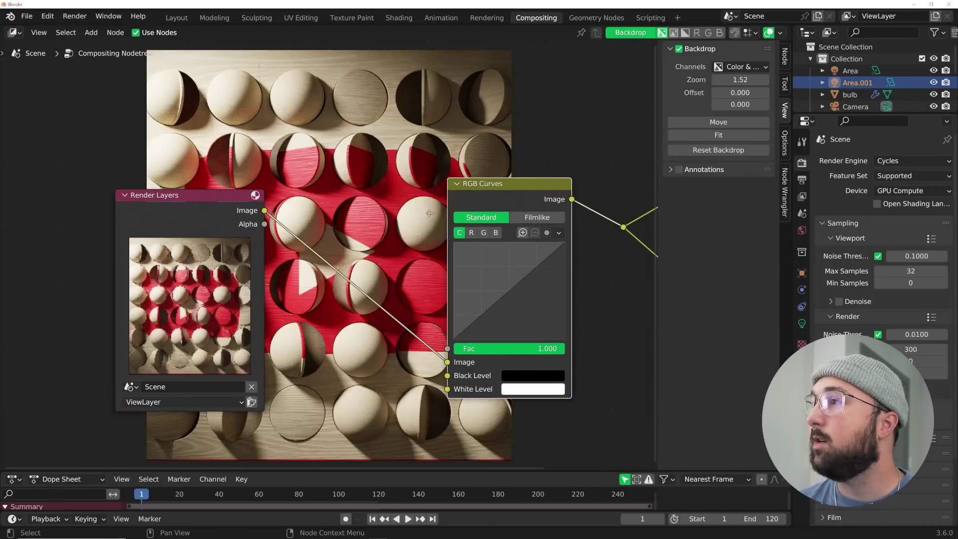
drag(153, 220, 1, 237)
middle_drag(394, 216, 442, 216)
drag(103, 224, 55, 224)
middle_drag(462, 249, 457, 246)
Raise the red curve and lower the blue curve slightly for a warmer image.
click(515, 231)
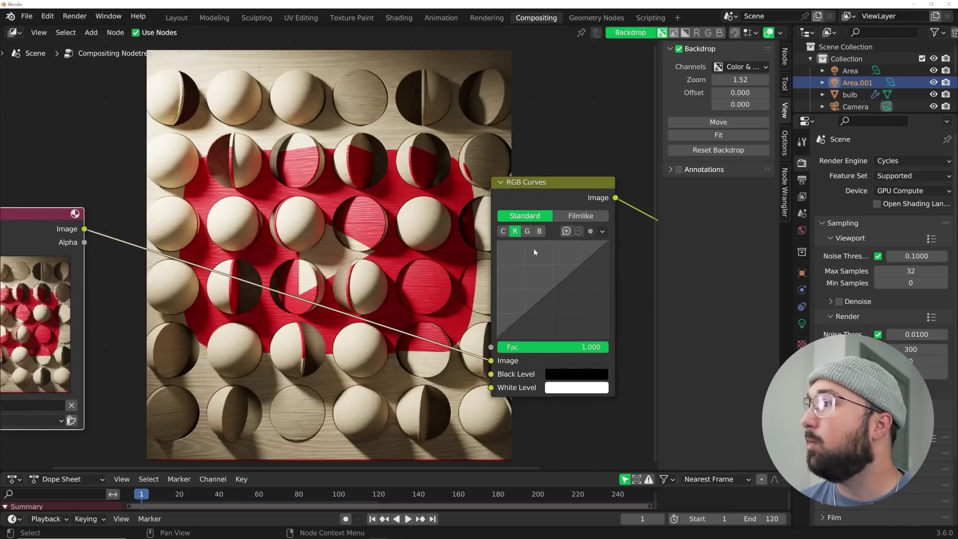
drag(553, 289, 547, 285)
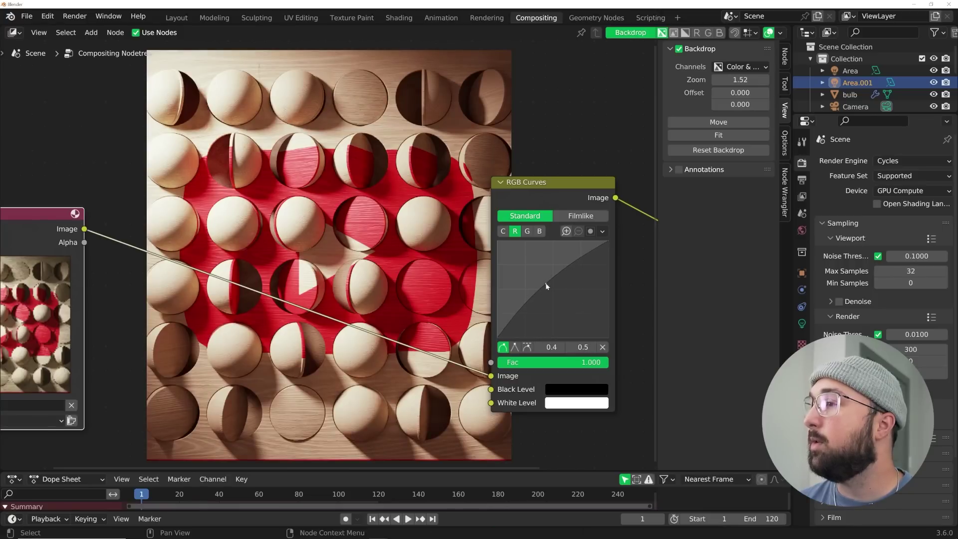
click(539, 232)
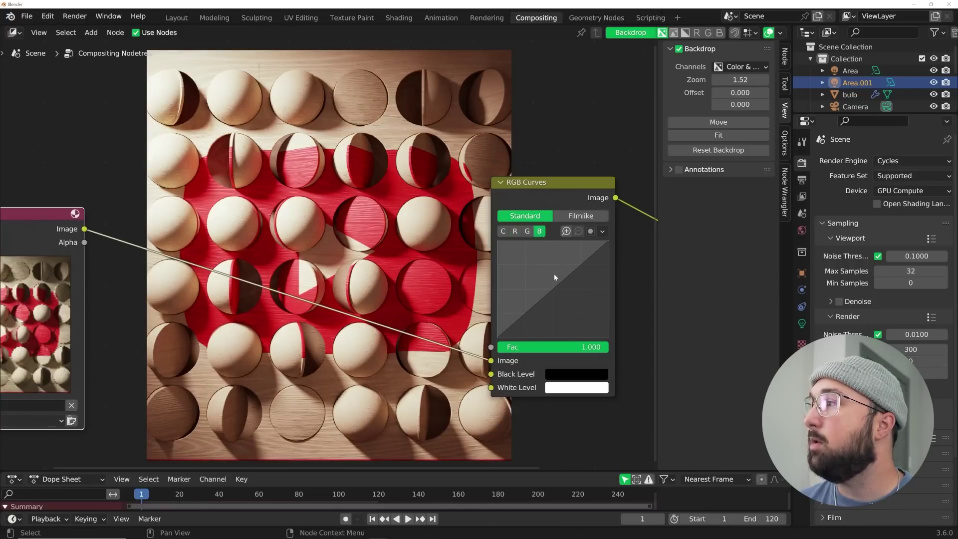
drag(553, 288, 555, 292)
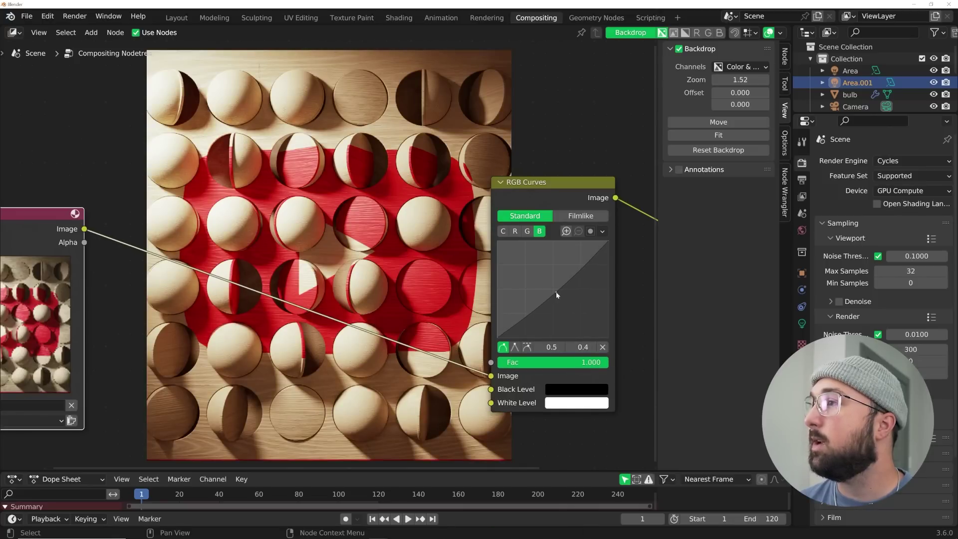
click(516, 232)
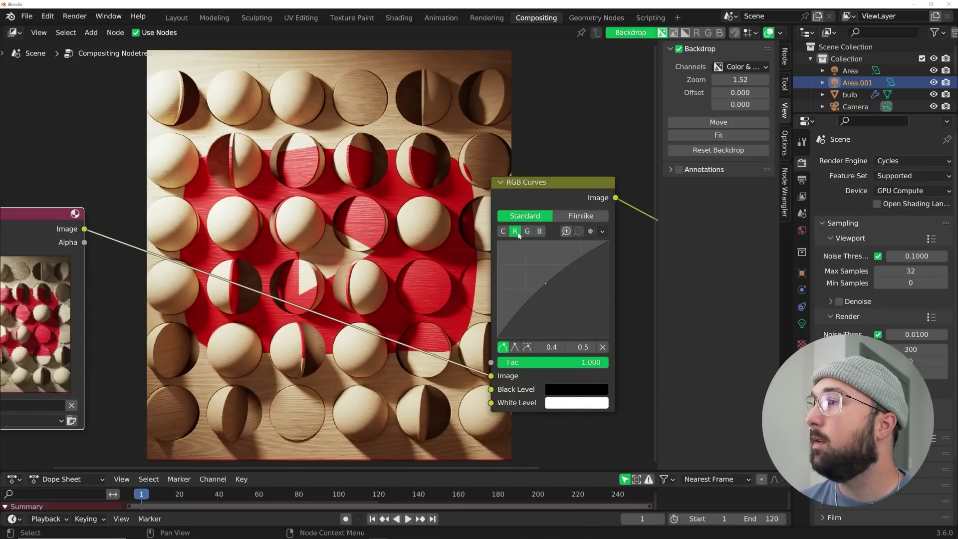
click(549, 193)
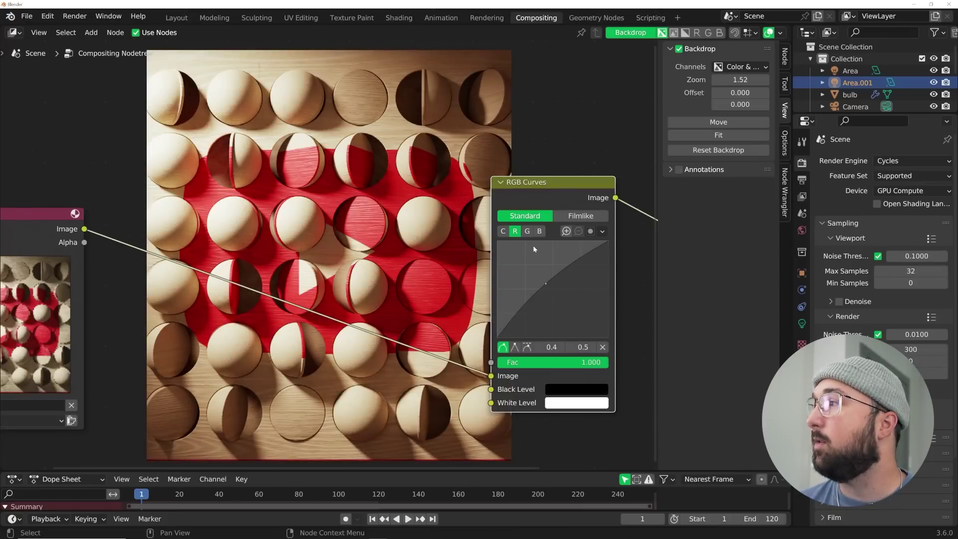
drag(545, 283, 544, 282)
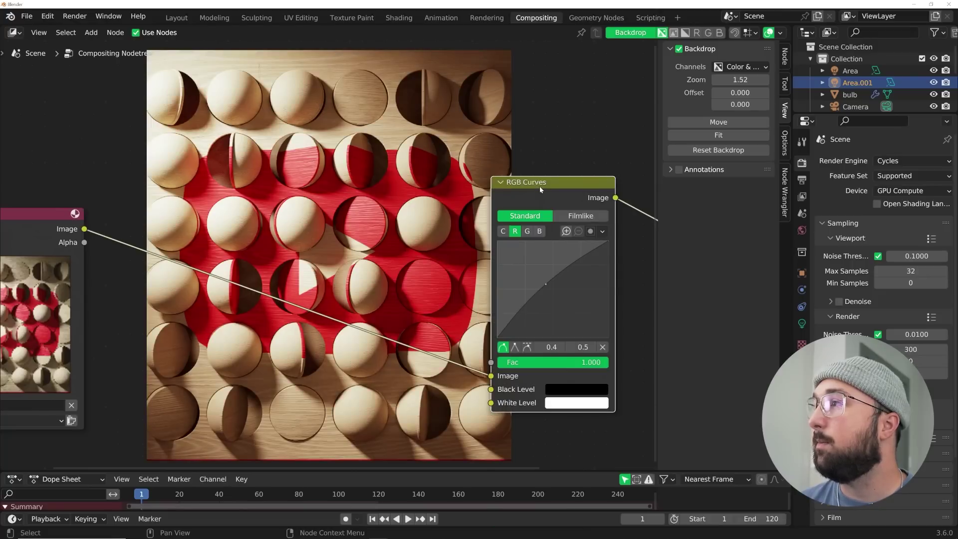
drag(560, 191, 574, 193)
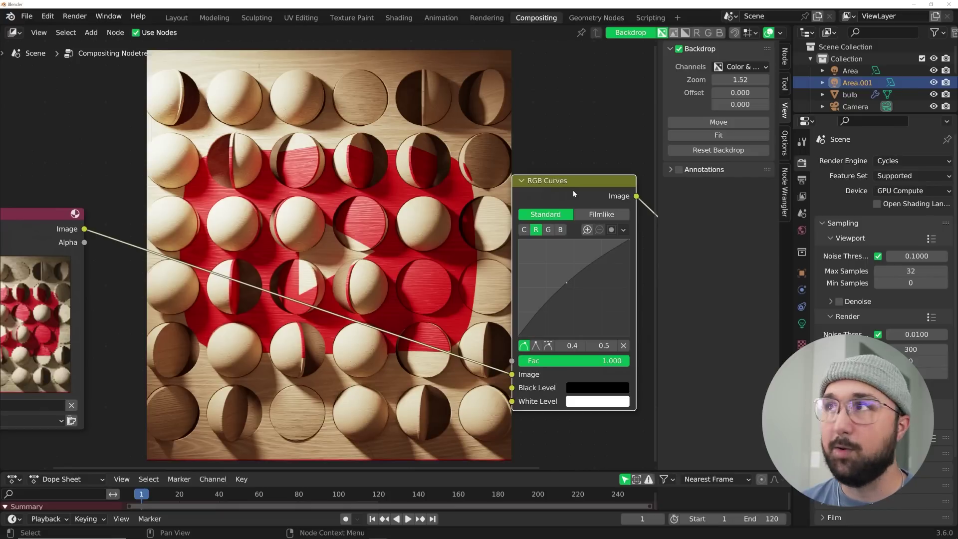
click(801, 181)
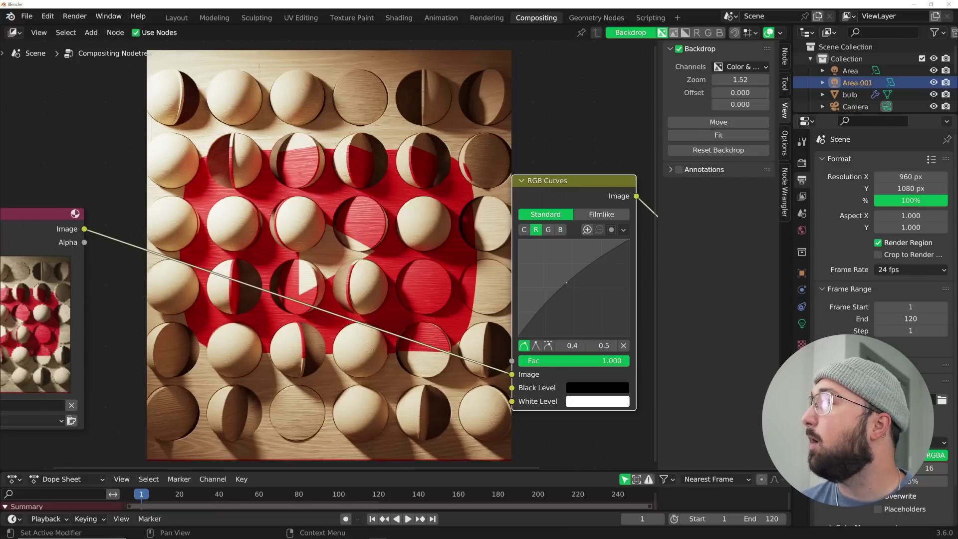
Return to Layout in Solid shading and view the Output panel, currently saving 8-bit RGBA PNG to /tmp\.
click(177, 18)
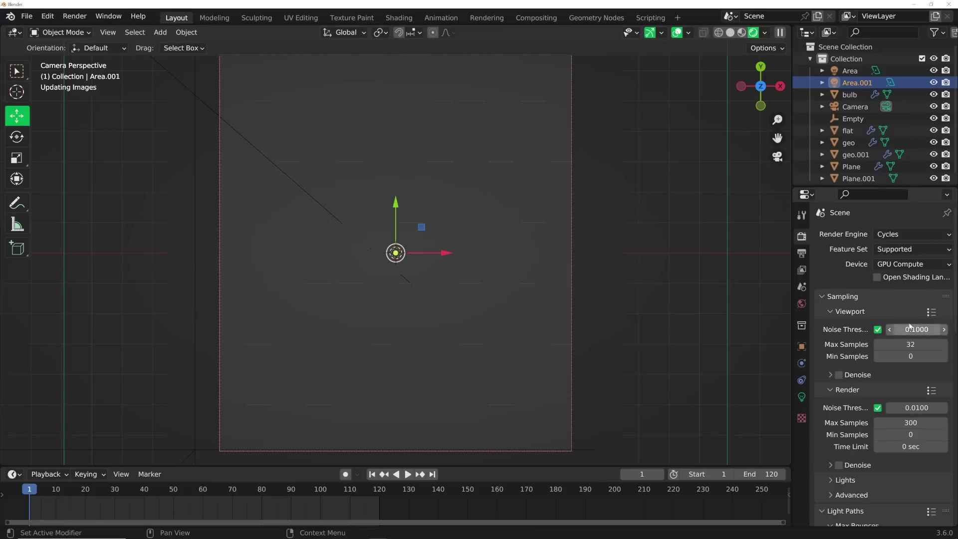
click(729, 33)
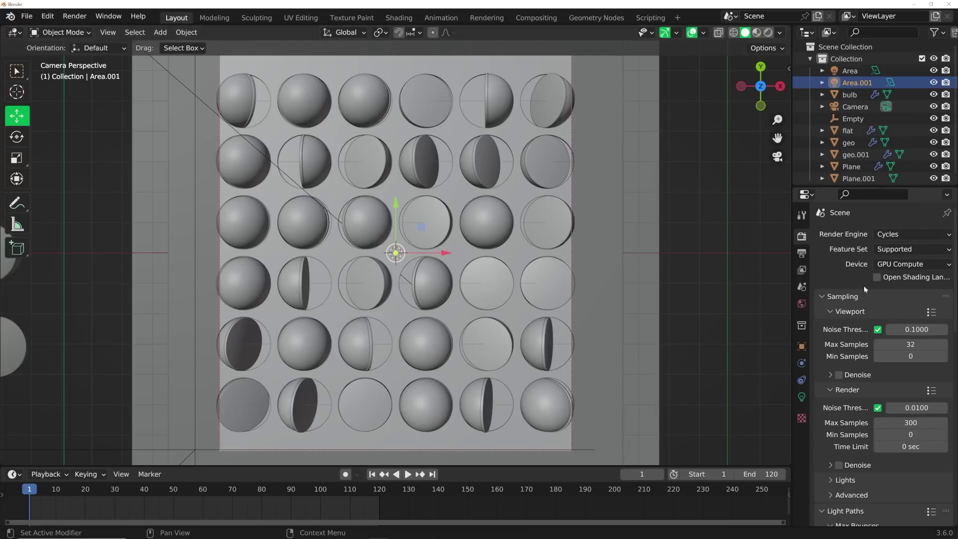
click(801, 253)
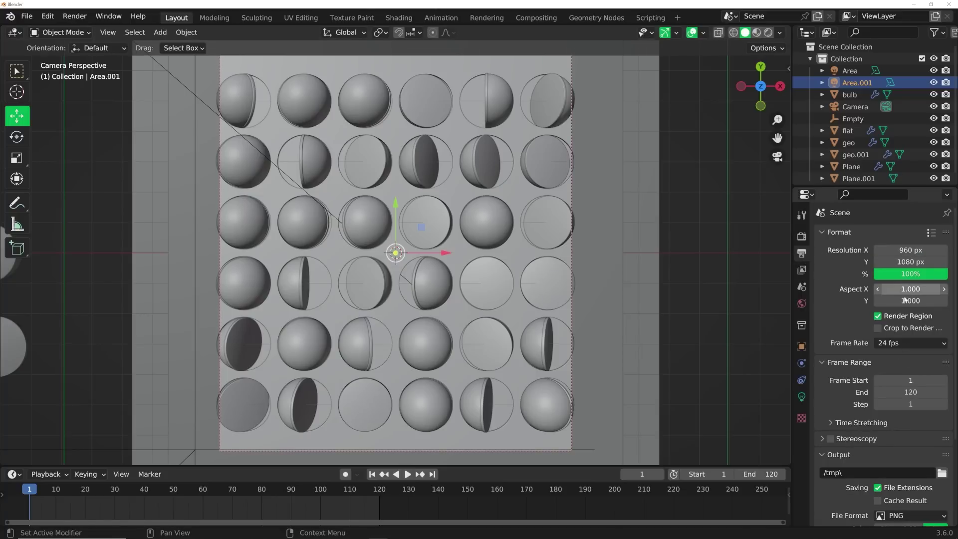
scroll(922, 361, down, 4)
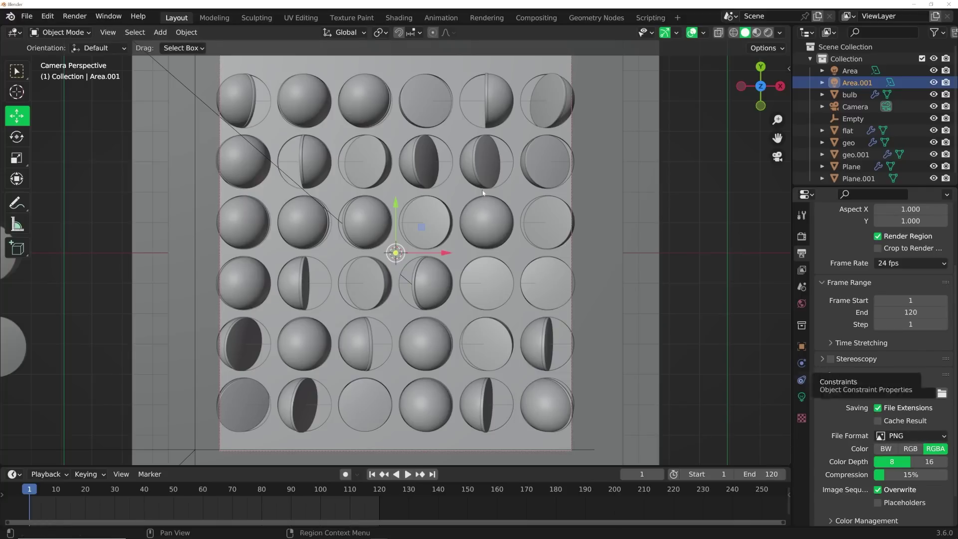
click(76, 18)
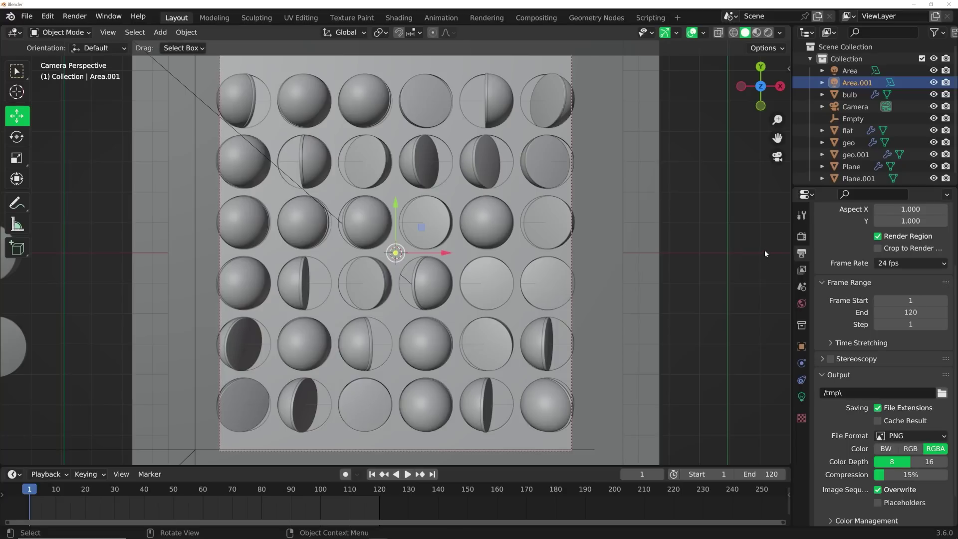
Set the output file format to FFmpeg Video and expand its Encoding settings.
click(902, 436)
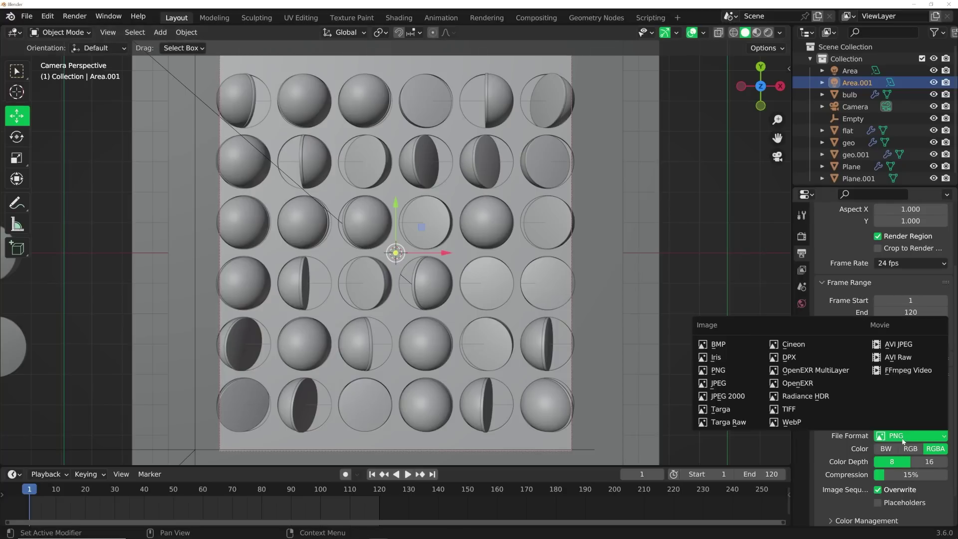
click(905, 370)
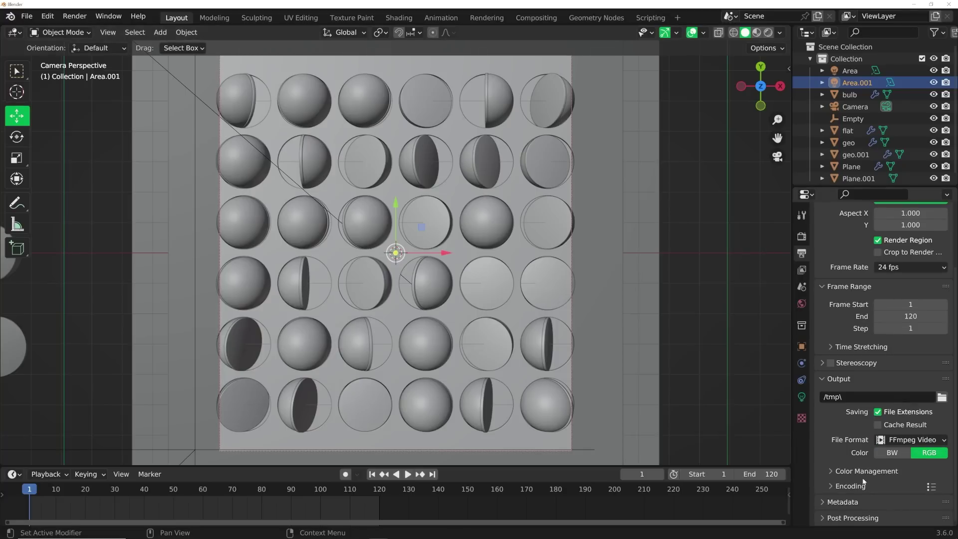
click(863, 483)
scroll(878, 439, down, 8)
click(898, 402)
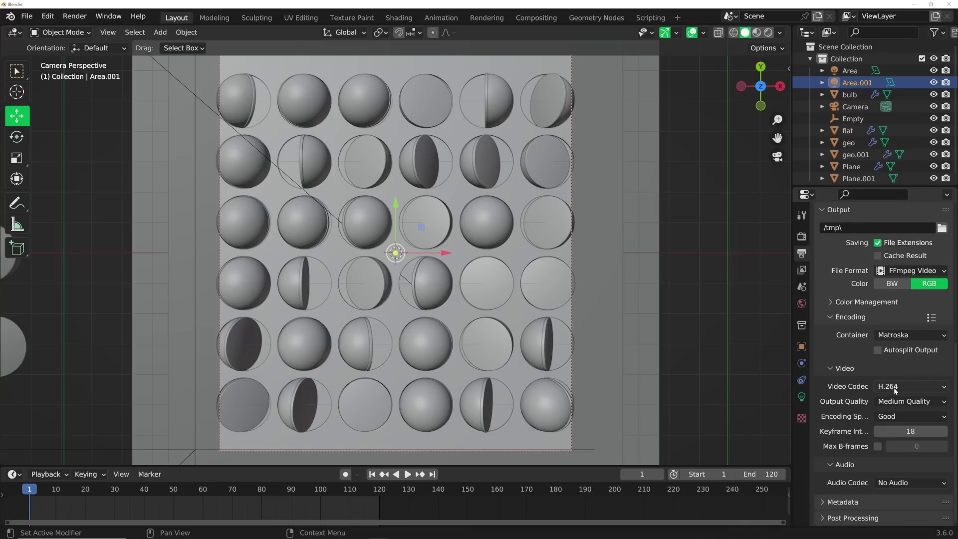
click(898, 402)
Use an MPEG-4 container with H.264 codec at Perceptually Lossless quality.
click(895, 387)
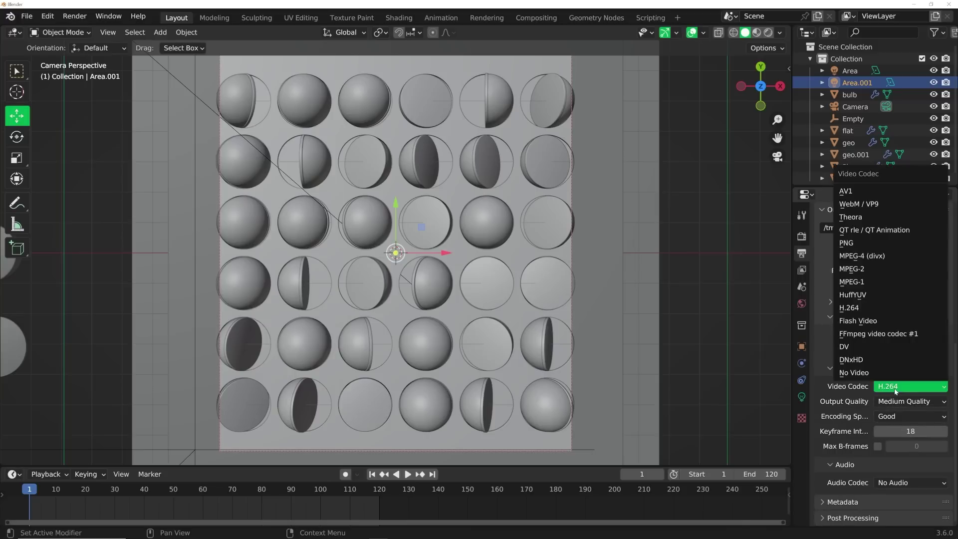
click(894, 389)
click(880, 333)
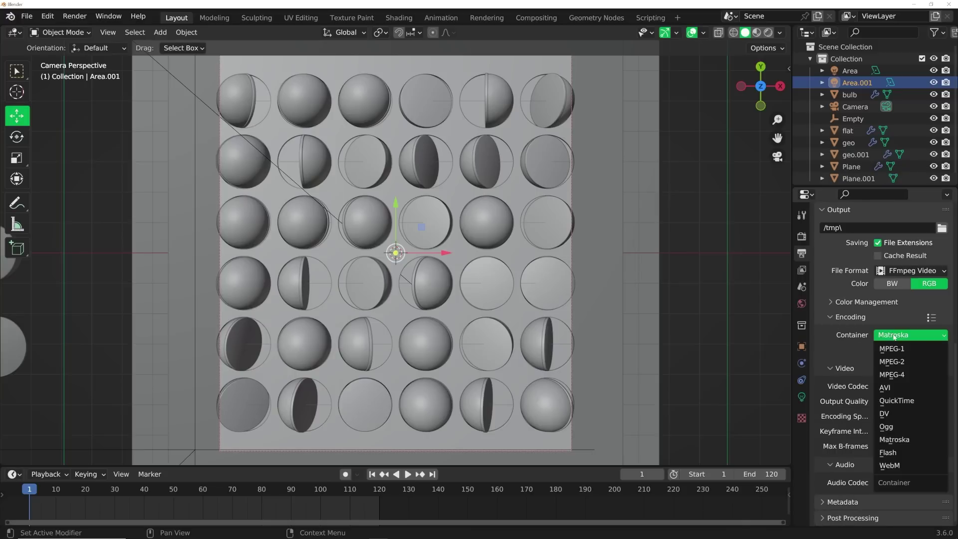
click(920, 373)
click(890, 401)
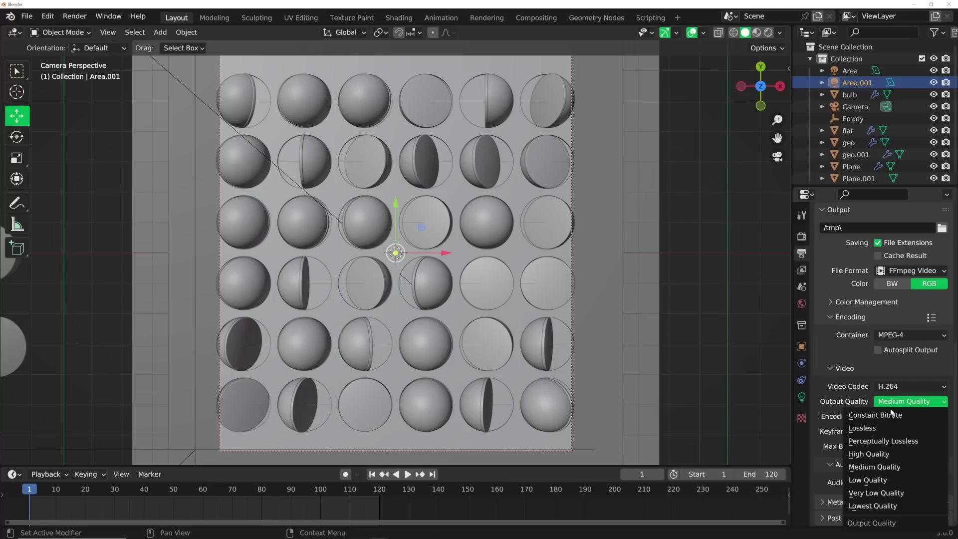
click(885, 442)
click(75, 16)
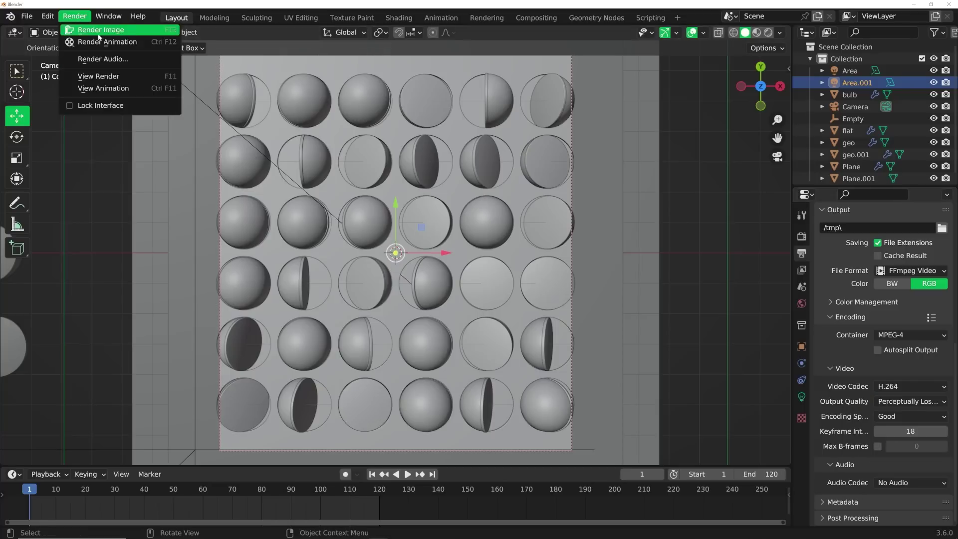